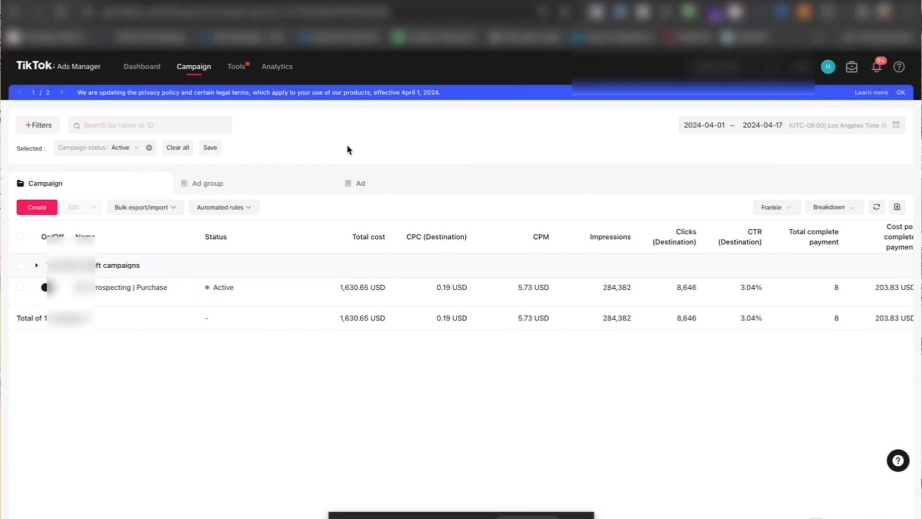
Step: Open the Audience manager and review the custom audiences' names, types, sizes and availability
mouse_move(234, 69)
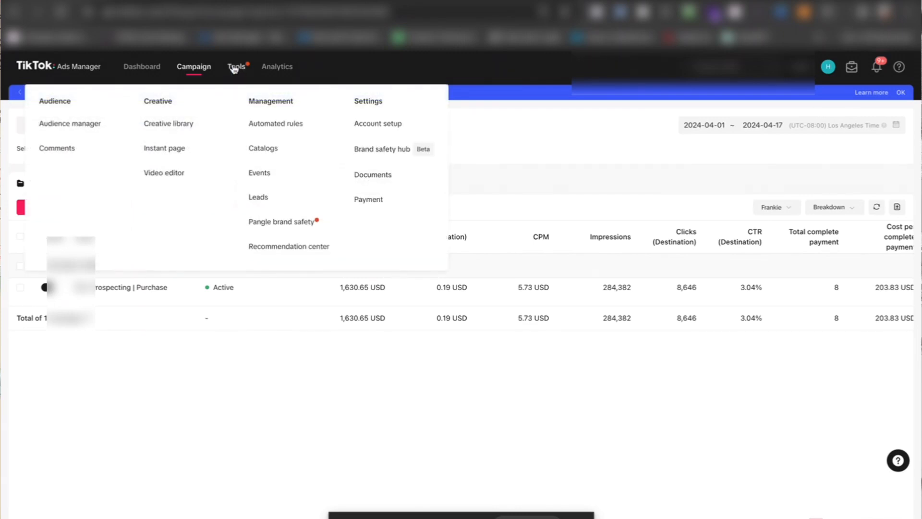
click(71, 126)
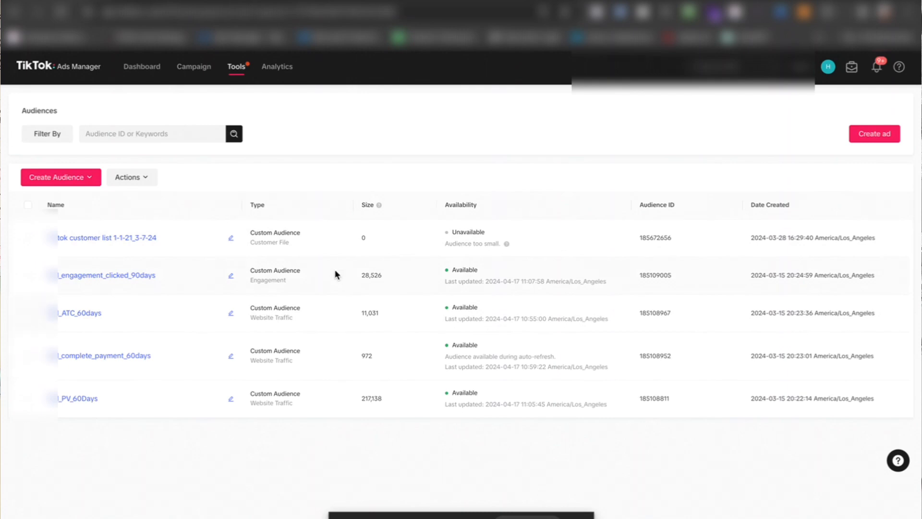
mouse_move(171, 412)
mouse_move(163, 238)
mouse_move(142, 320)
mouse_move(182, 363)
mouse_move(140, 408)
click(868, 139)
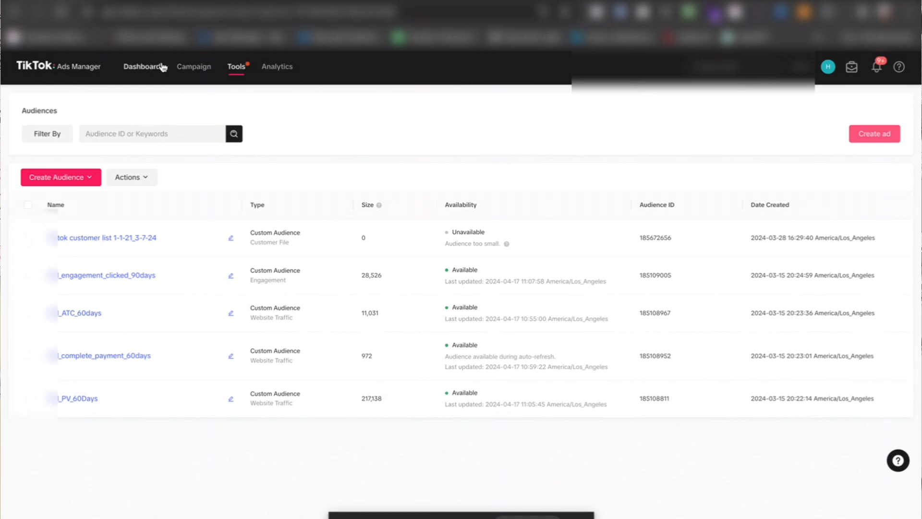
Step: Open the Creative library and browse the list of uploaded videos
mouse_move(232, 71)
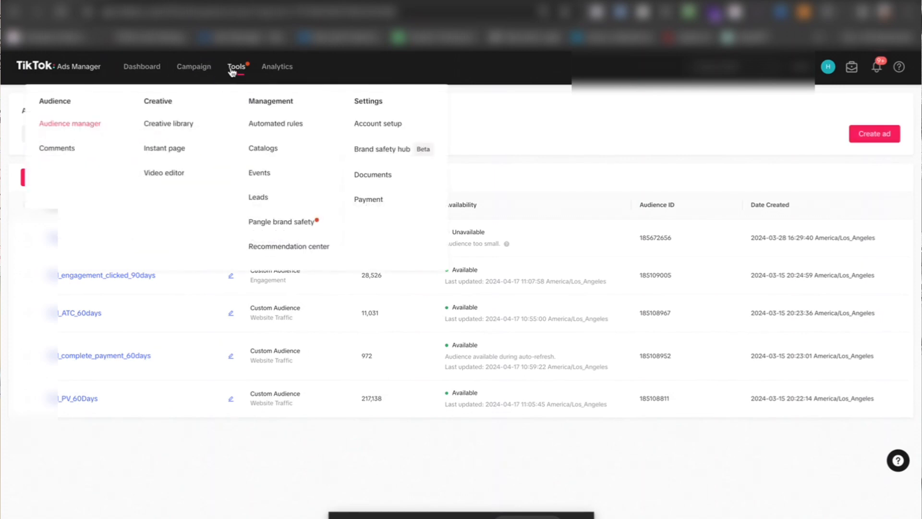
click(185, 126)
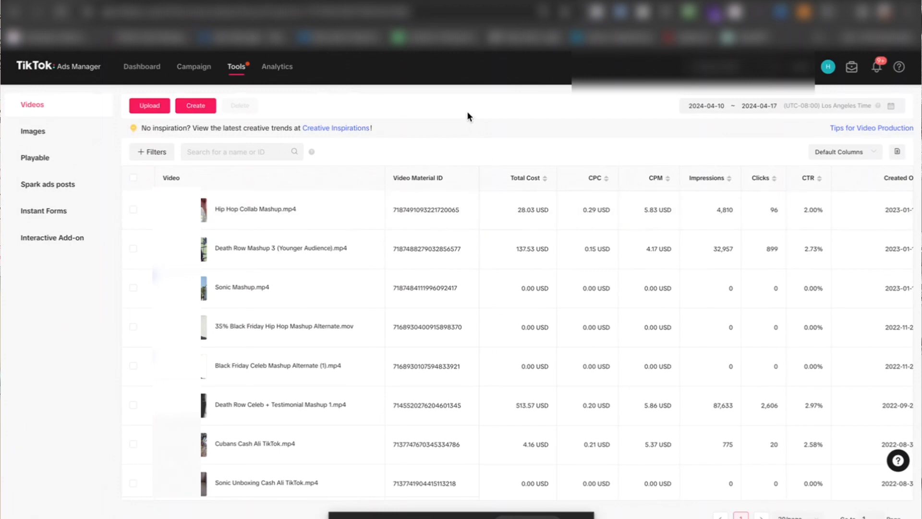
scroll(463, 340, down, 1)
scroll(464, 340, up, 1)
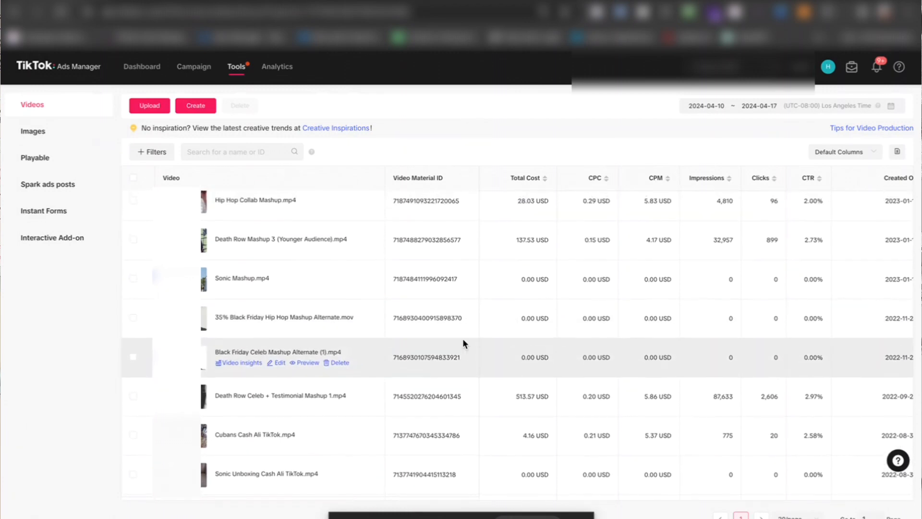
scroll(463, 339, down, 5)
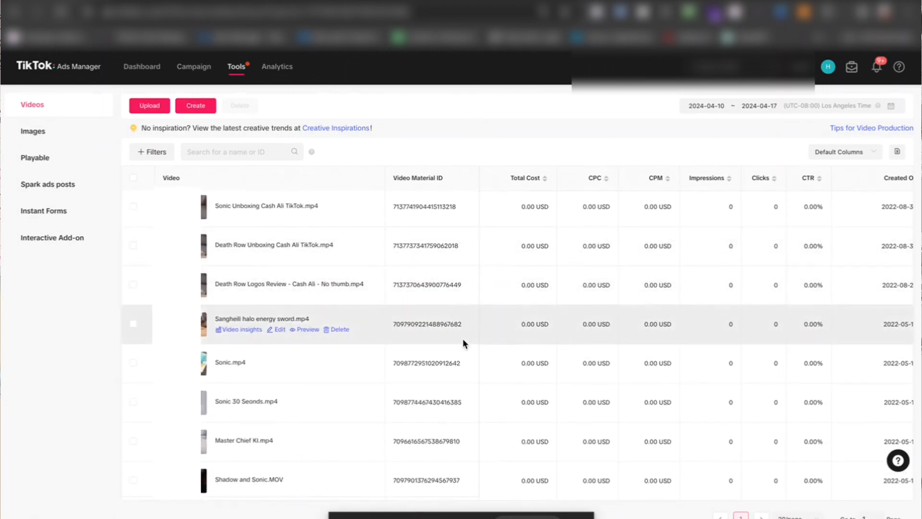
scroll(462, 338, up, 5)
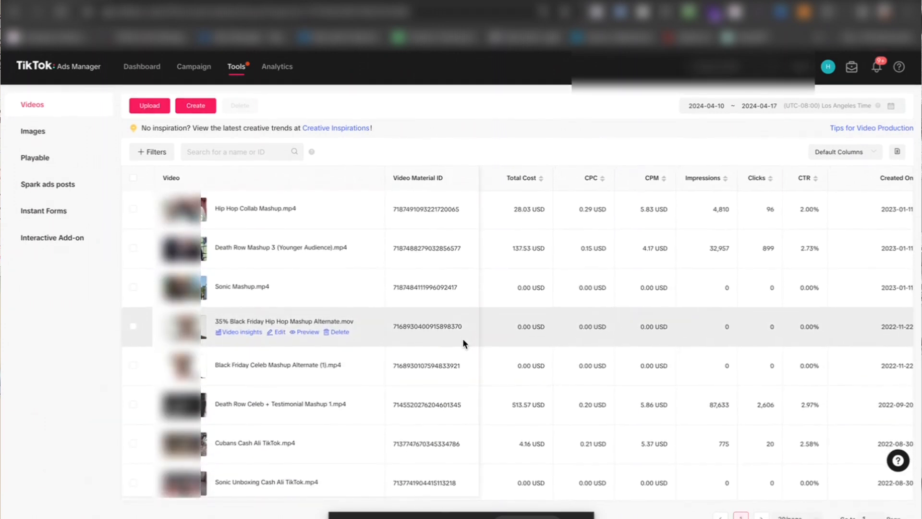
scroll(523, 358, down, 5)
scroll(523, 359, up, 5)
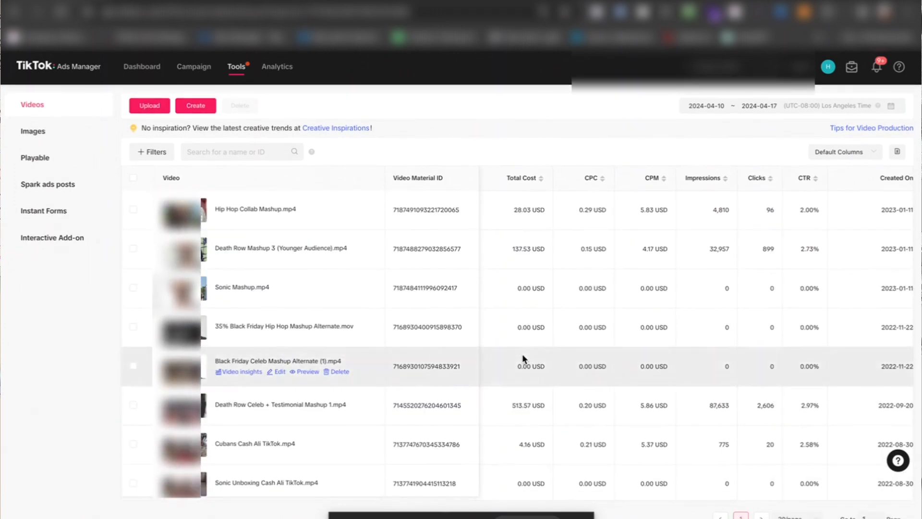
Step: Examine the videos' cost, CPC, CPM, impressions, clicks and CTR figures along with their creation dates
scroll(617, 220, right, 3)
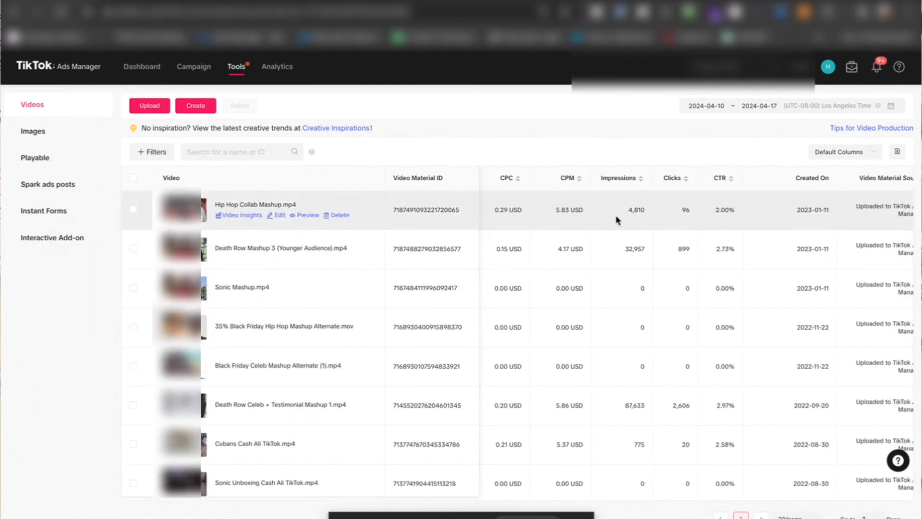
scroll(617, 220, left, 3)
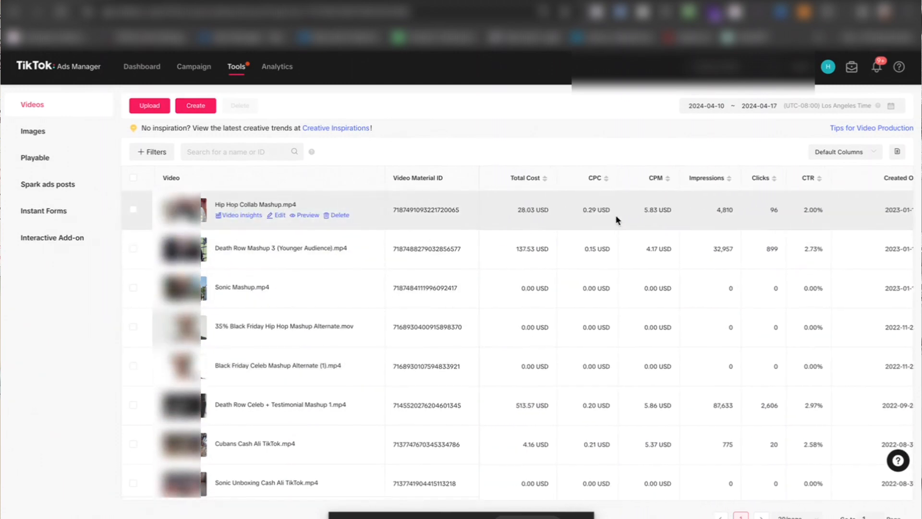
scroll(618, 220, down, 1)
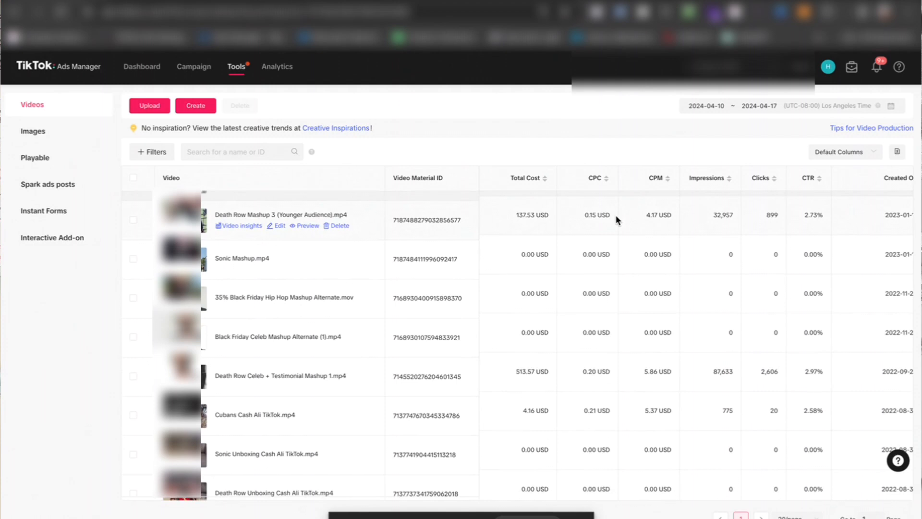
scroll(517, 323, up, 1)
scroll(527, 405, down, 3)
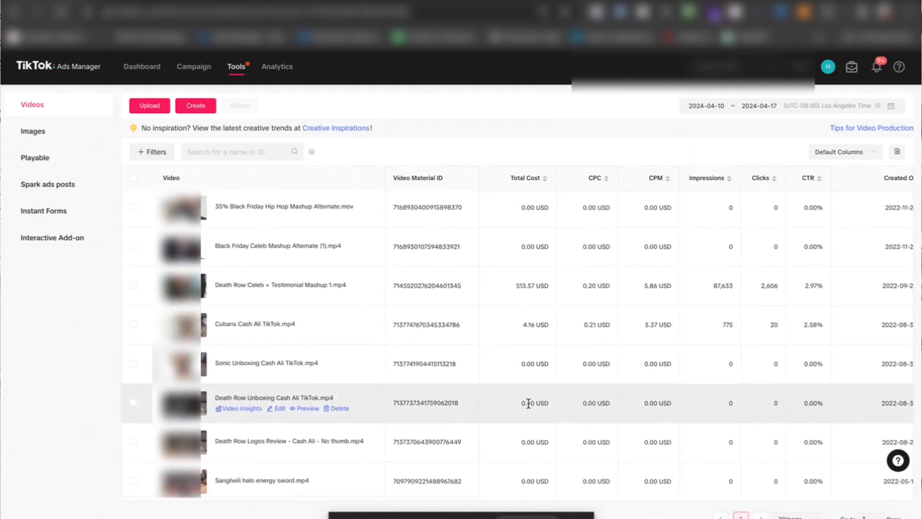
scroll(529, 404, down, 1)
scroll(528, 405, up, 4)
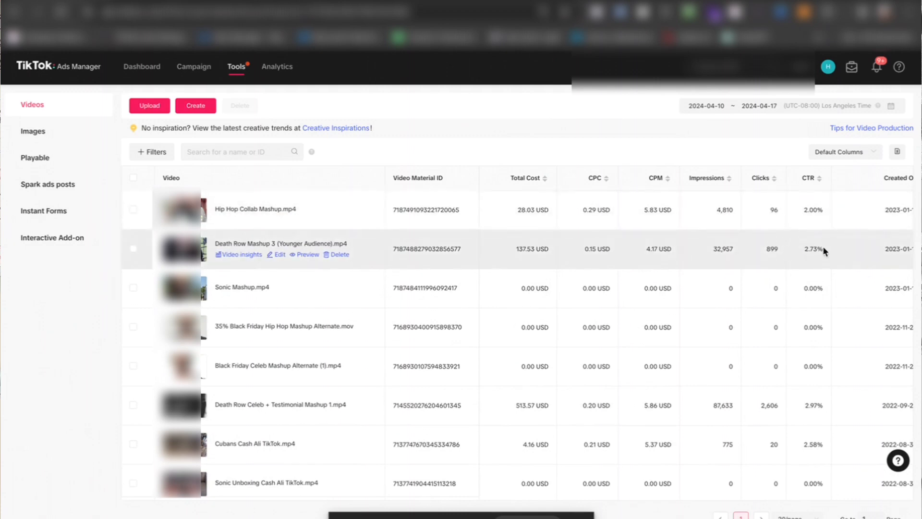
scroll(811, 237, right, 3)
scroll(811, 237, left, 2)
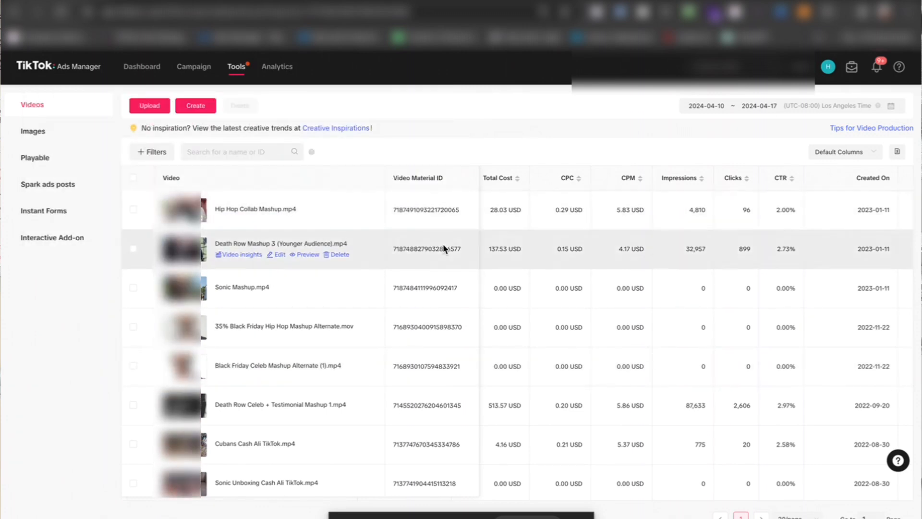
Step: Open Video insights and examine the trend charts and the per-video performance table with its industry rankings
mouse_move(239, 73)
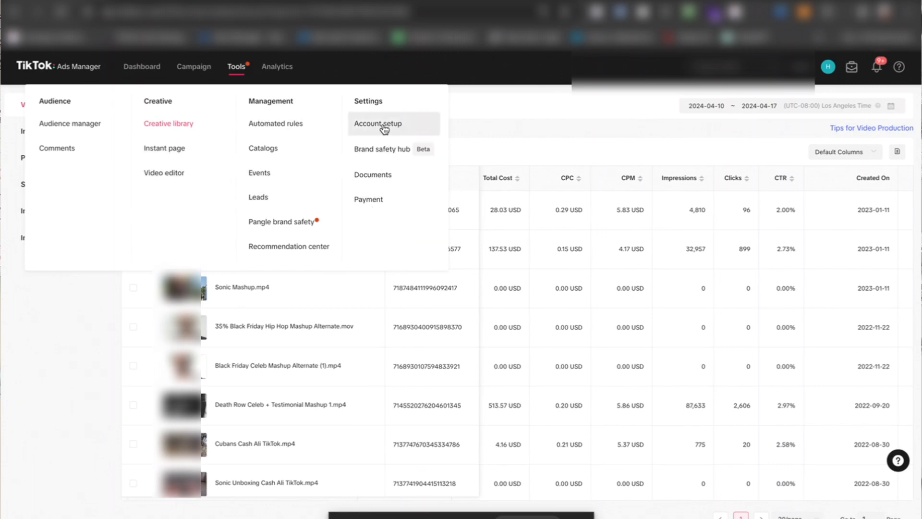
mouse_move(268, 69)
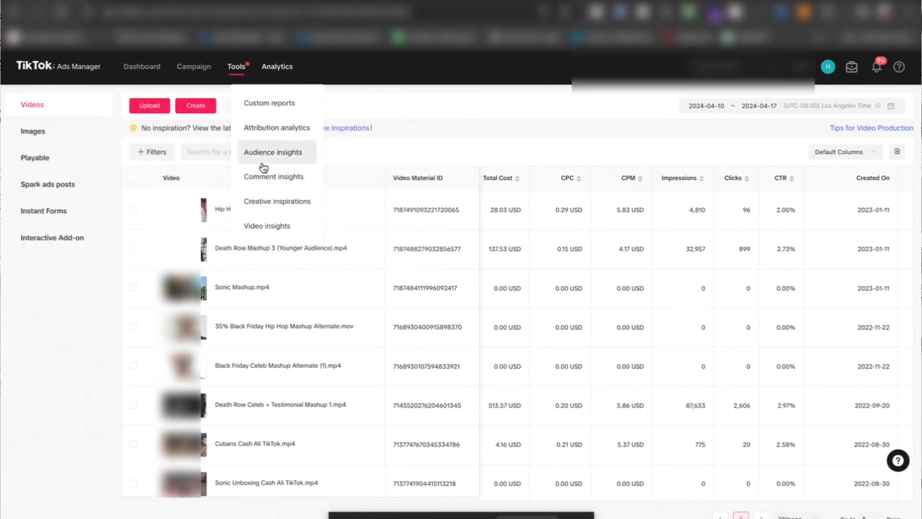
click(263, 230)
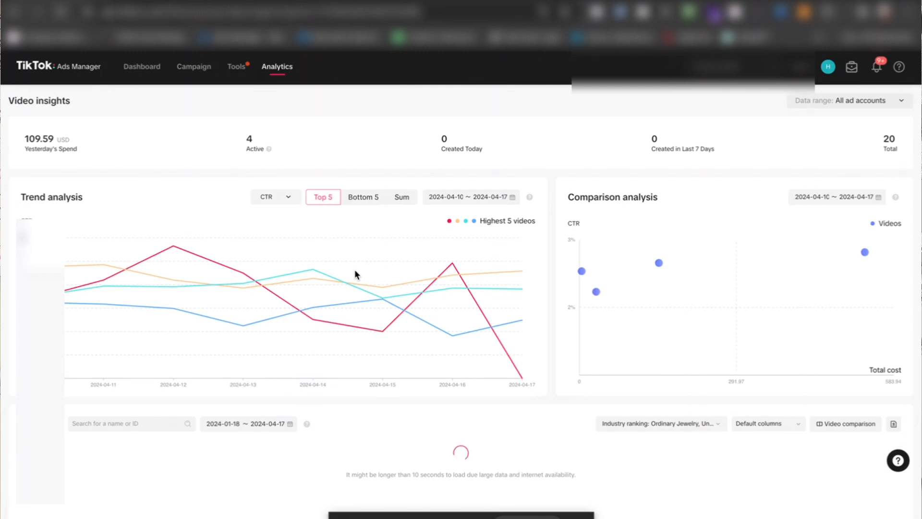
scroll(355, 270, down, 3)
scroll(354, 269, down, 3)
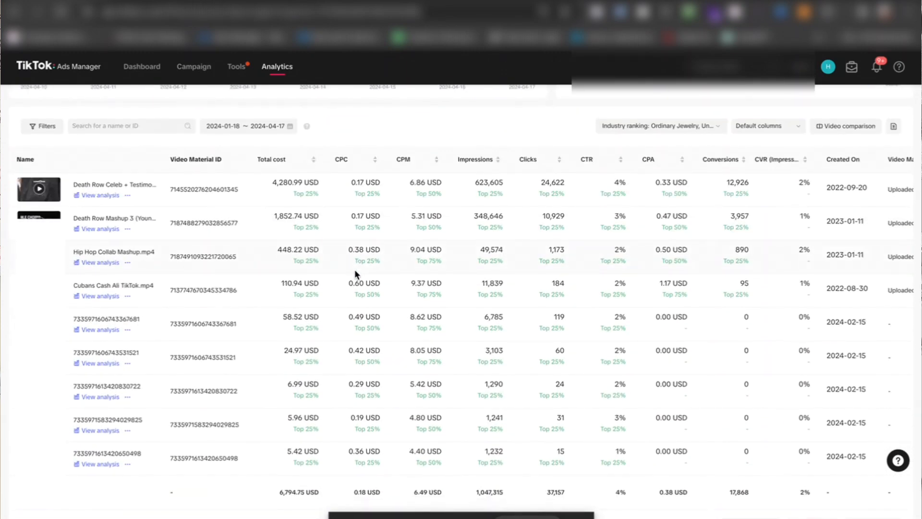
scroll(355, 269, up, 1)
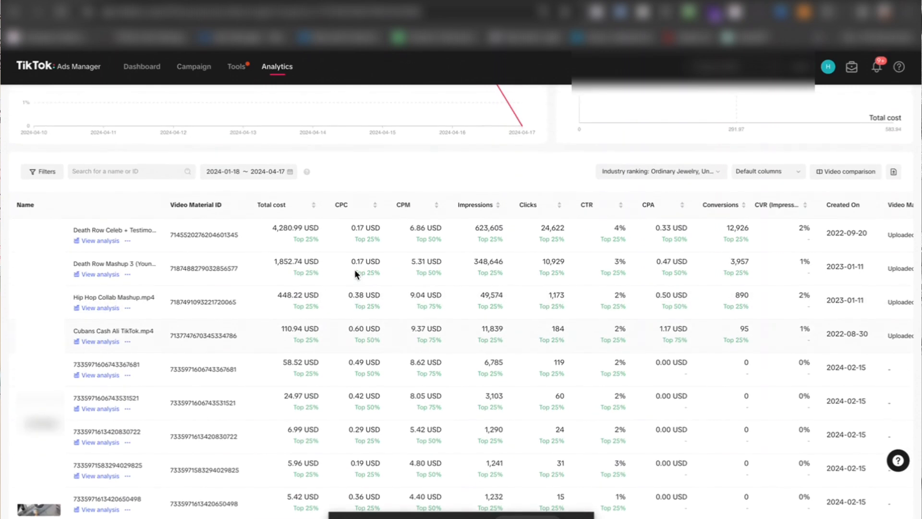
scroll(355, 269, down, 1)
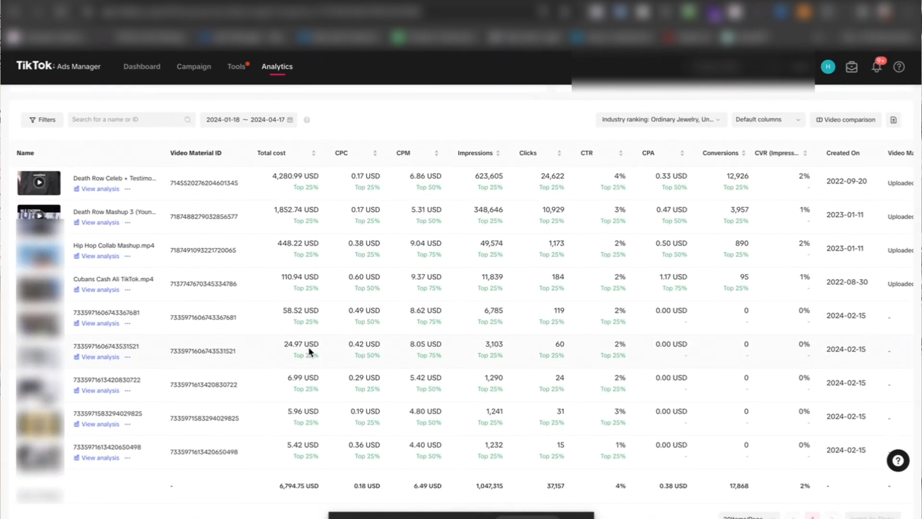
scroll(425, 331, up, 1)
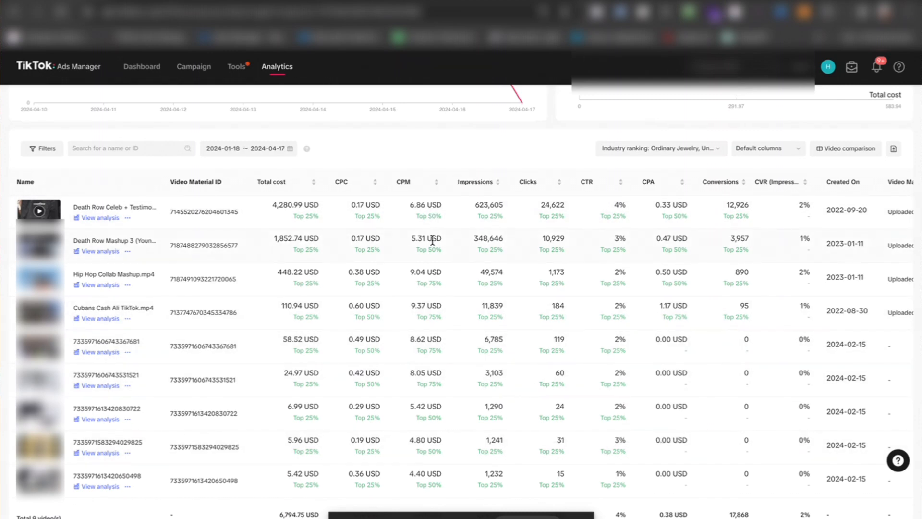
scroll(432, 240, up, 3)
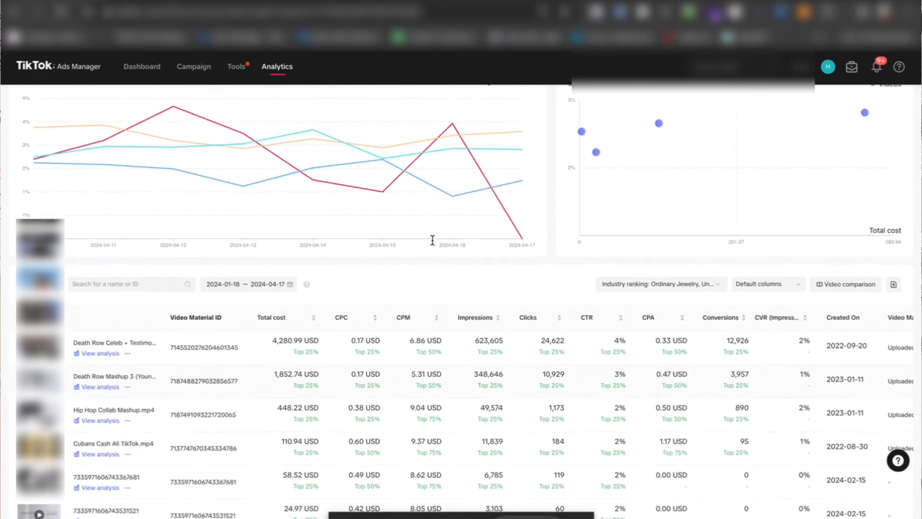
Step: Return to the campaign overview and start creating a new campaign
mouse_move(431, 239)
mouse_move(242, 70)
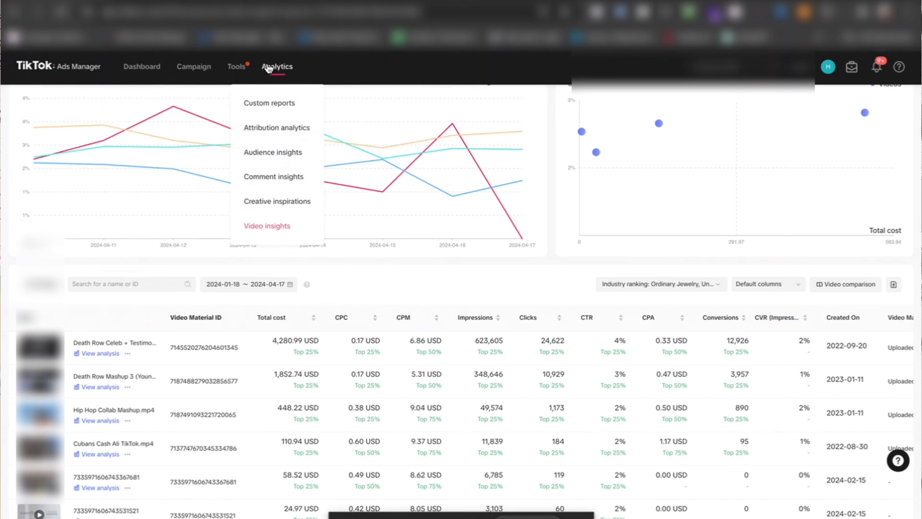
click(190, 69)
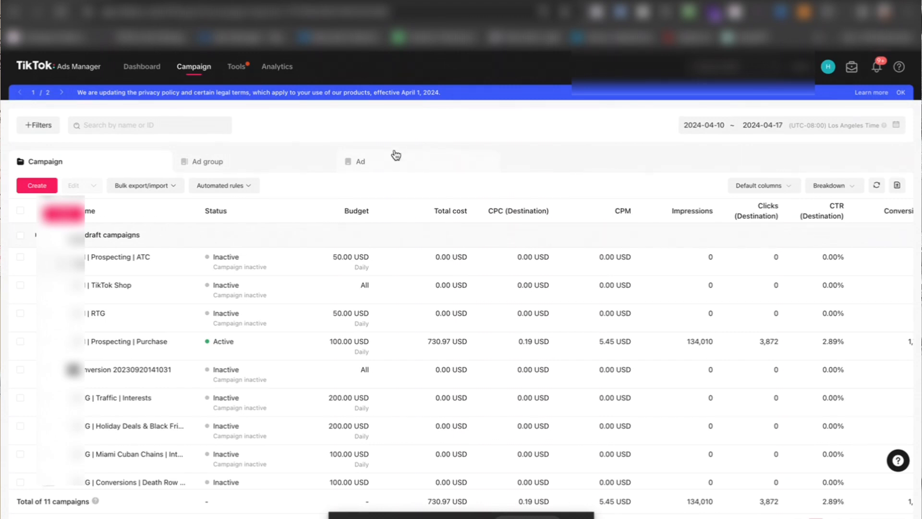
click(30, 188)
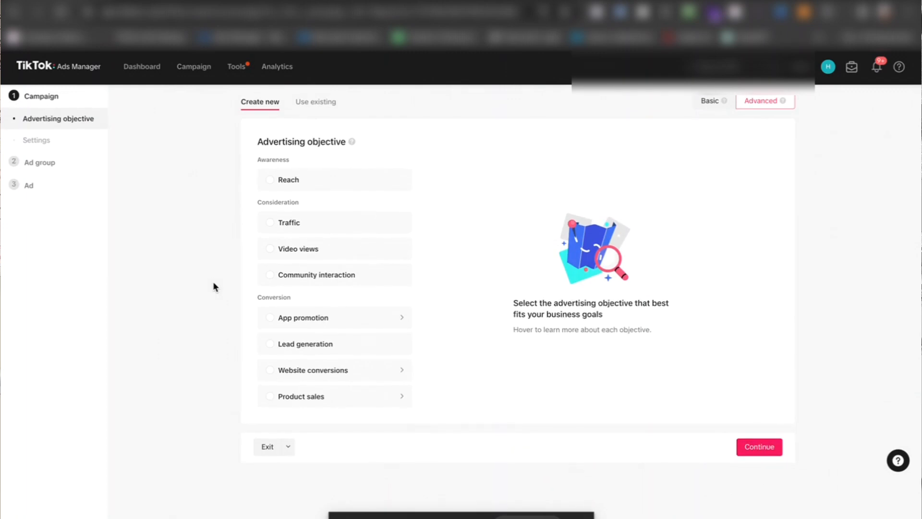
Step: Try the Website conversions objective with Smart performance campaign switched on and off again, and look through its campaign settings
mouse_move(297, 285)
mouse_move(262, 380)
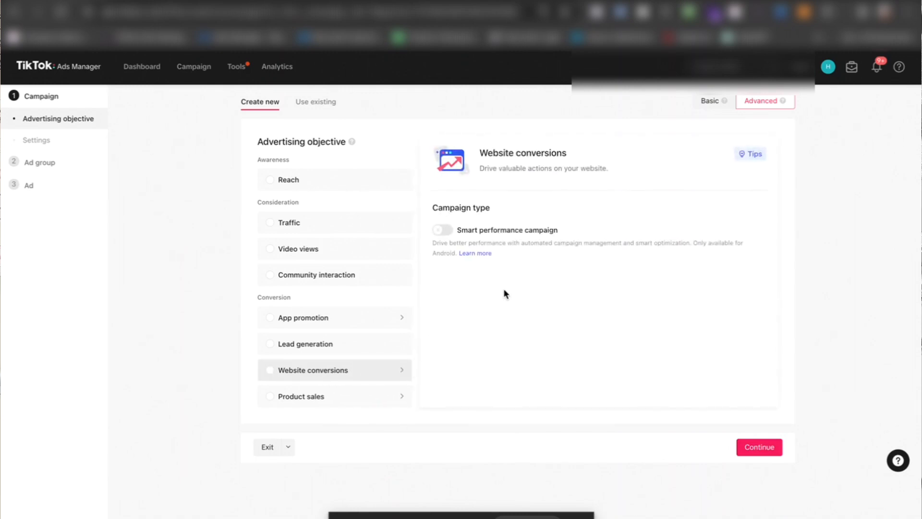
click(442, 230)
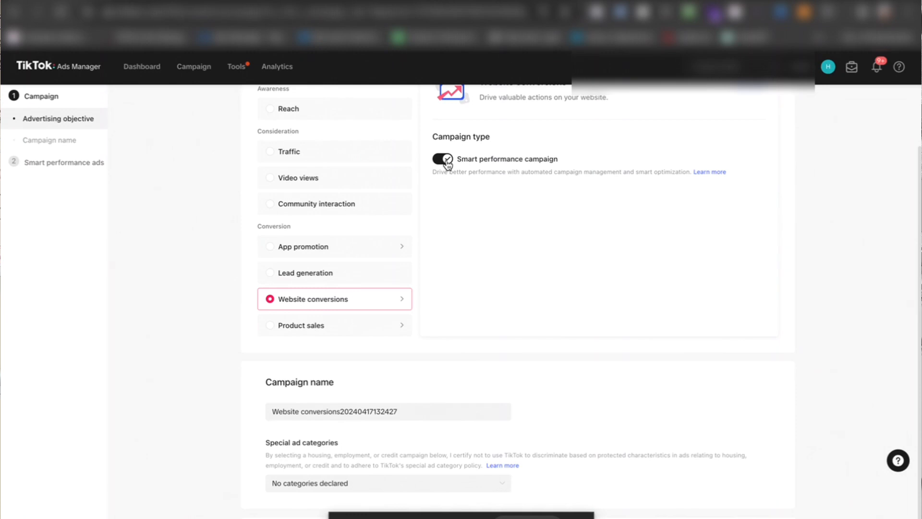
click(445, 162)
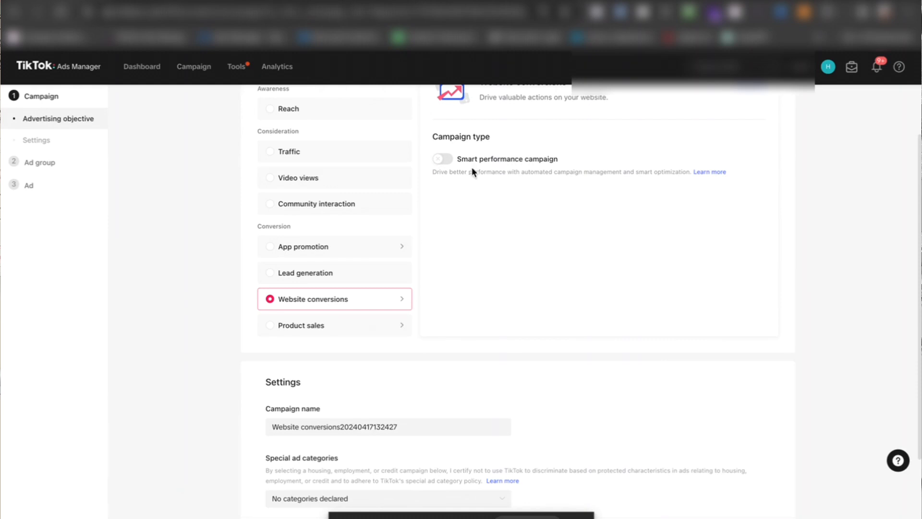
scroll(472, 193, down, 2)
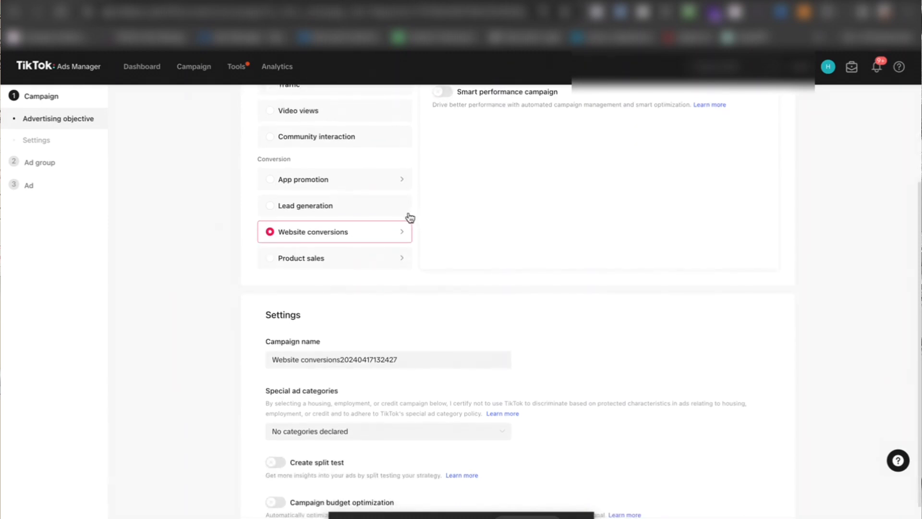
scroll(408, 216, up, 1)
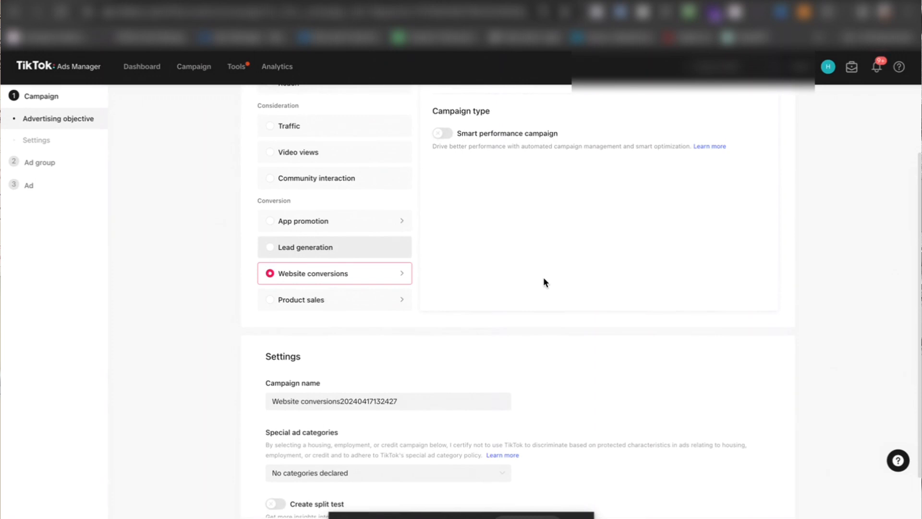
scroll(543, 267, down, 2)
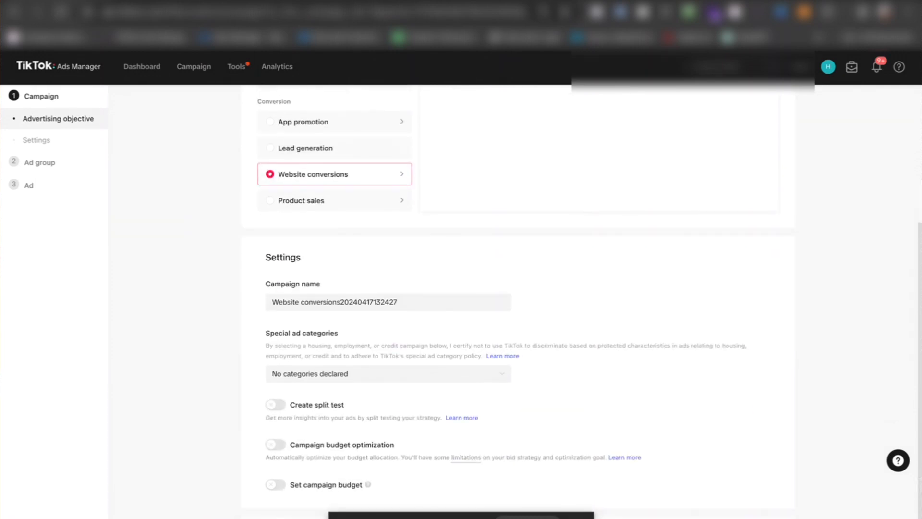
scroll(618, 349, up, 2)
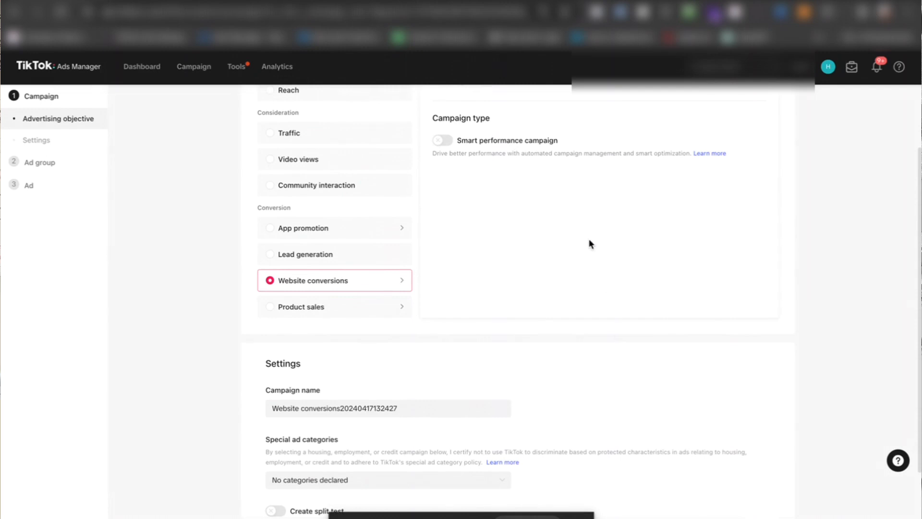
Step: Select Product sales as the advertising objective and dismiss the customer satisfaction survey
click(328, 307)
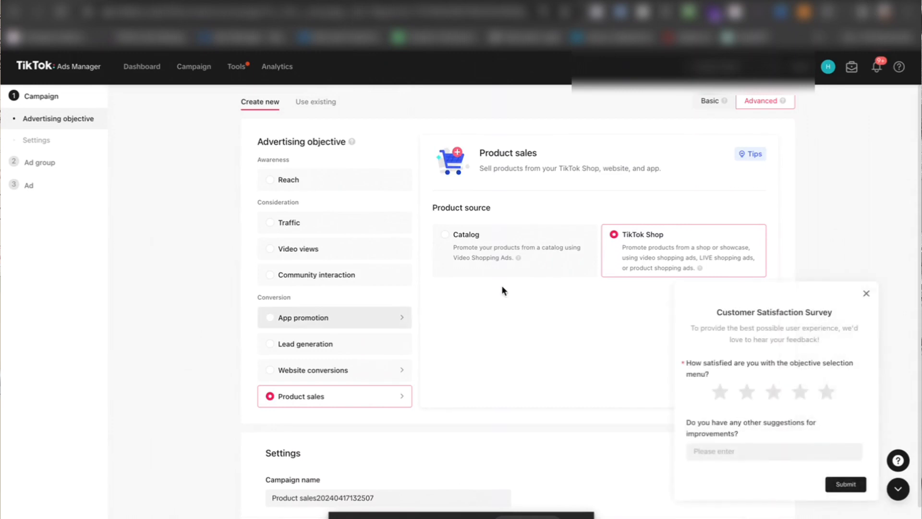
click(865, 296)
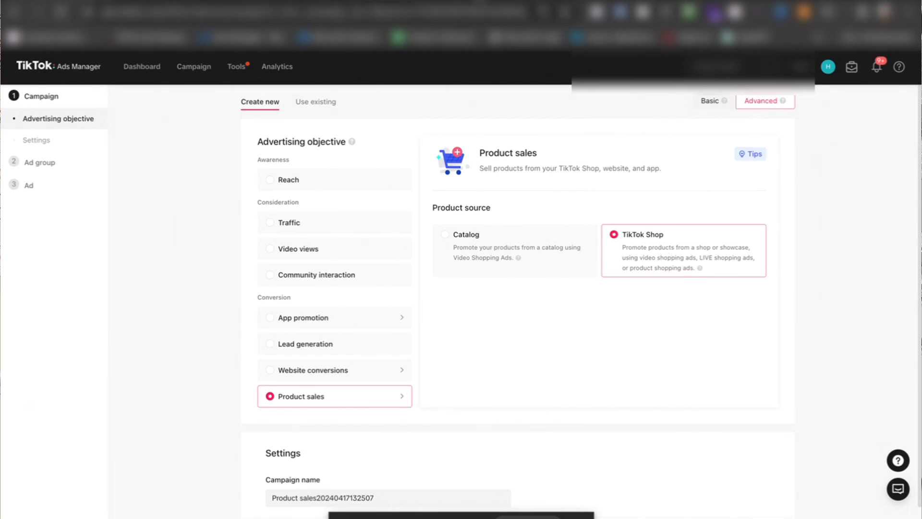
Step: Switch to the Search Engine Journal article and examine its mockups of product links, product showcase tabs and live shopping, plus the Video Shopping Ads section
click(481, 1)
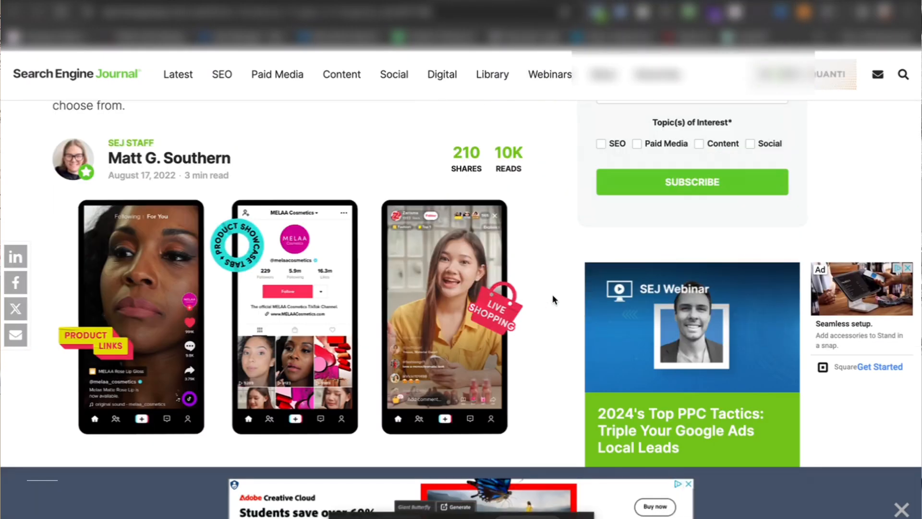
scroll(553, 295, down, 1)
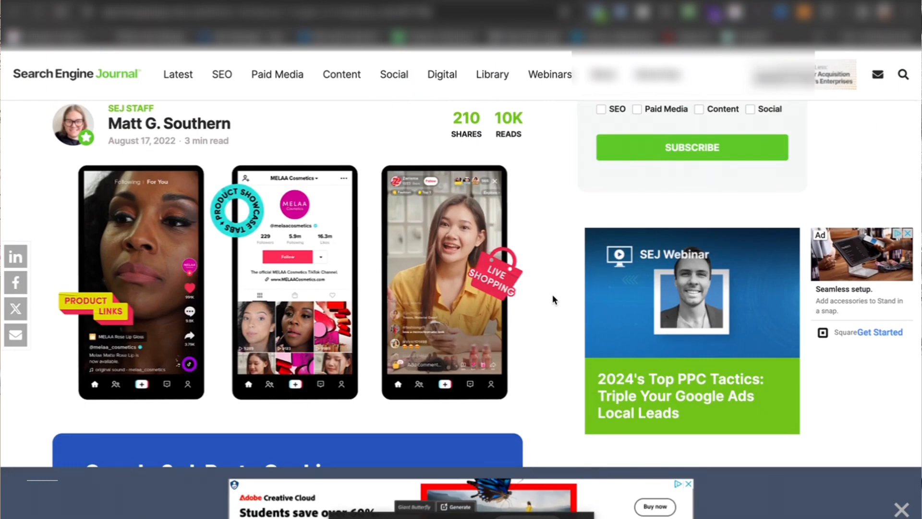
scroll(553, 296, down, 10)
scroll(552, 295, up, 10)
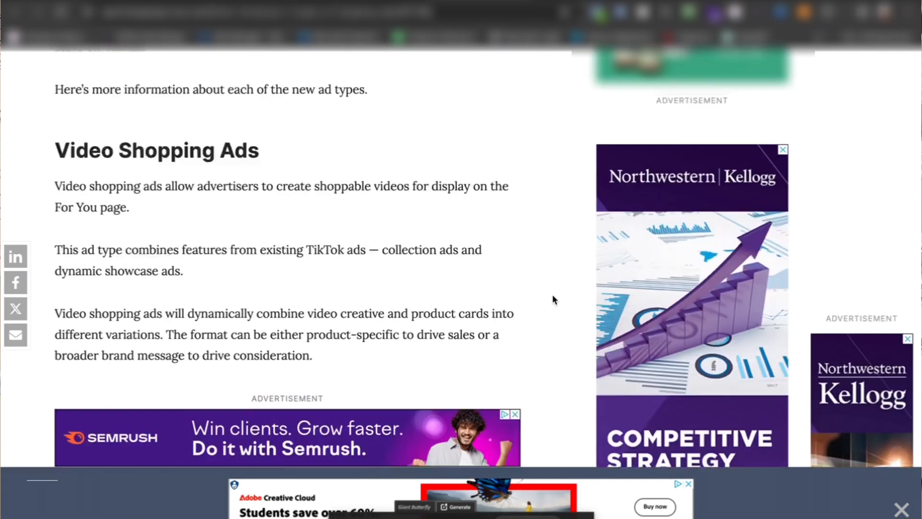
scroll(553, 295, up, 1)
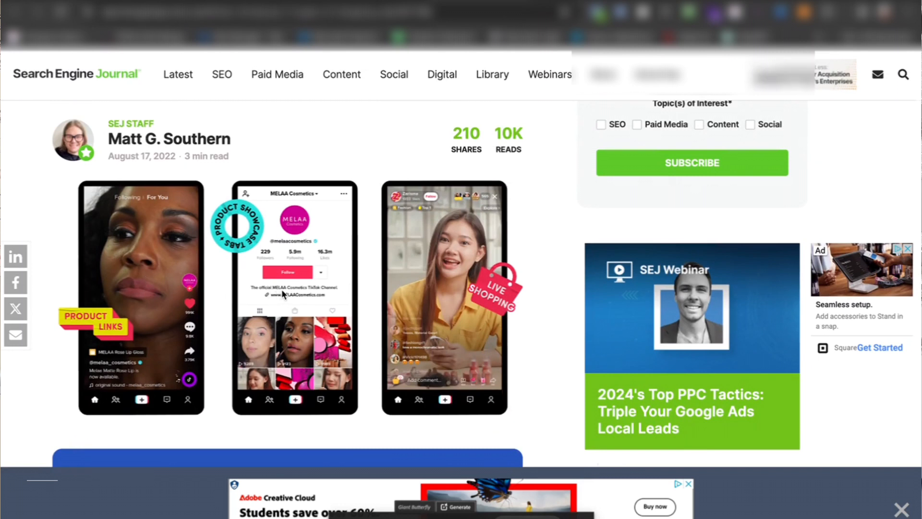
scroll(282, 289, down, 2)
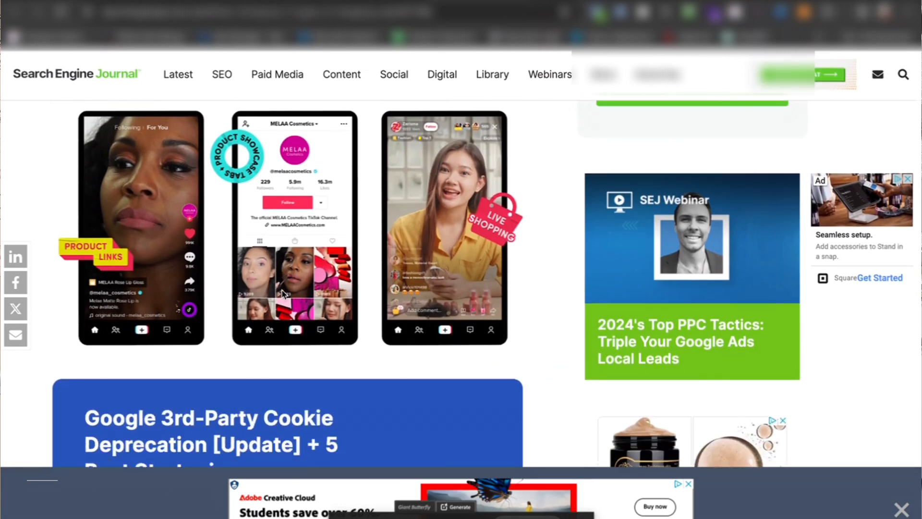
scroll(283, 293, up, 1)
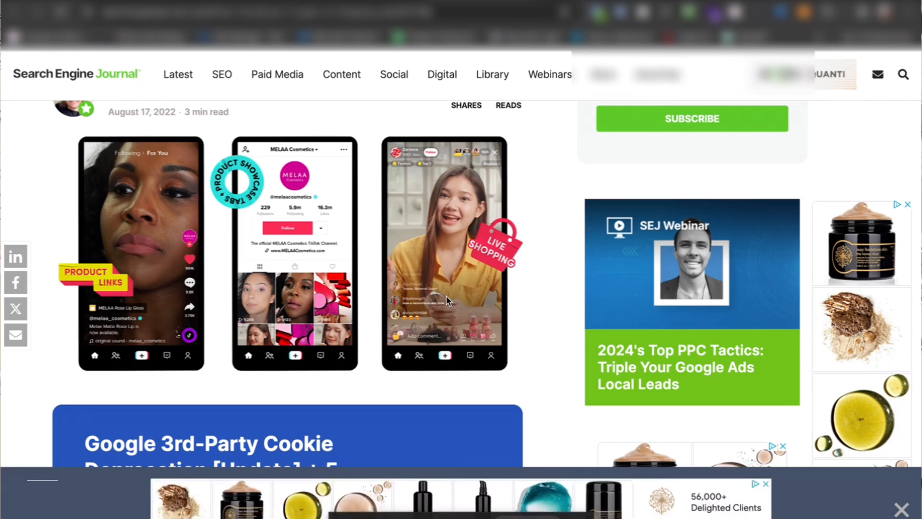
scroll(446, 297, down, 2)
scroll(558, 148, up, 1)
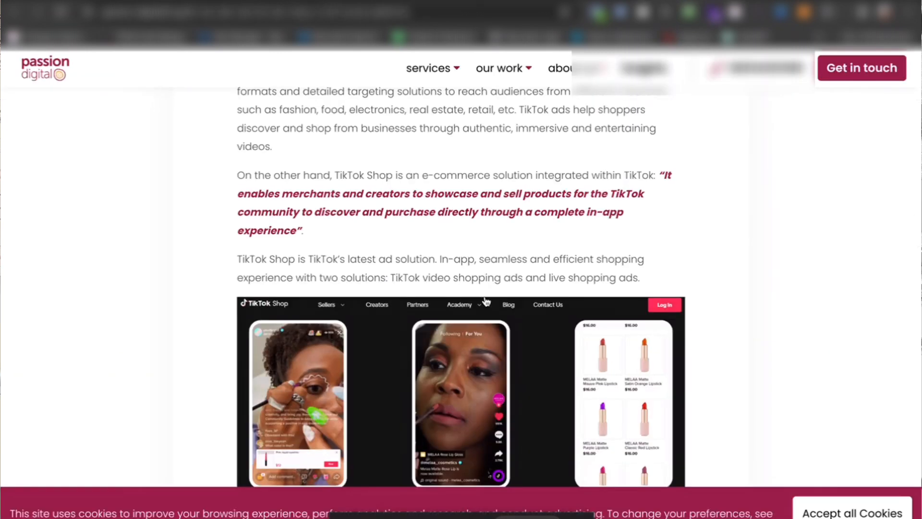
scroll(486, 302, down, 3)
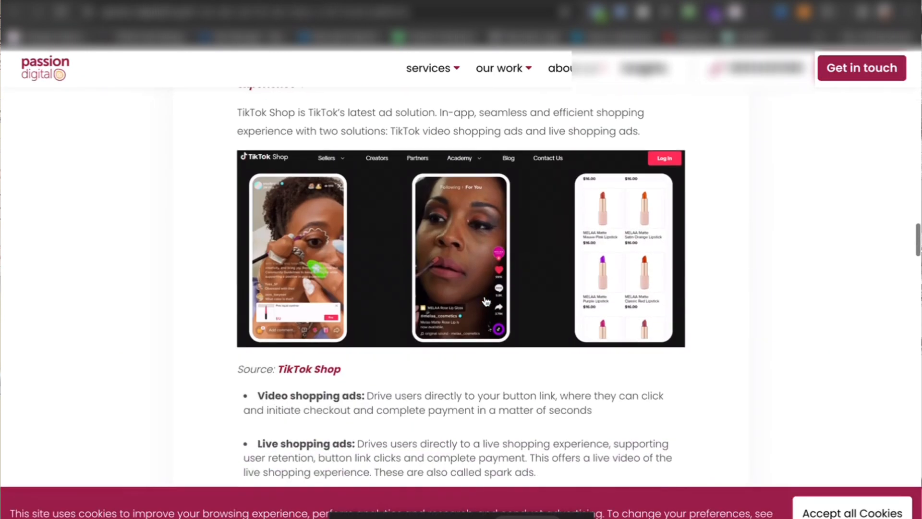
Step: Open the Passion Digital article and examine its TikTok Shop example image with the descriptions of video and live shopping ads
scroll(487, 301, up, 1)
scroll(486, 302, down, 1)
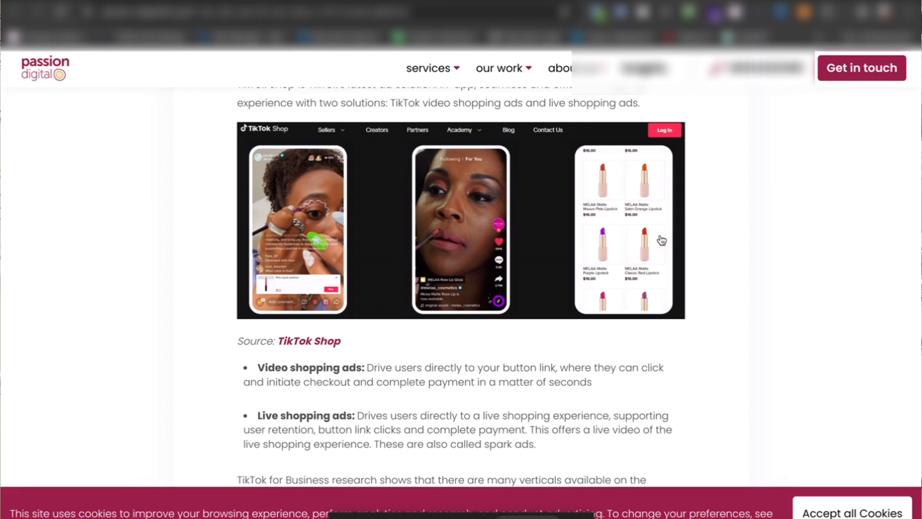
scroll(655, 408, down, 2)
scroll(655, 409, up, 2)
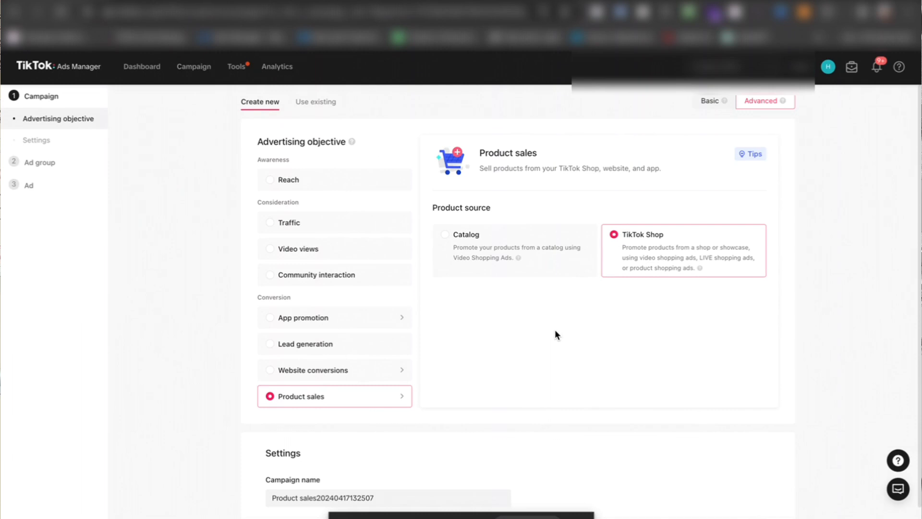
scroll(554, 331, down, 1)
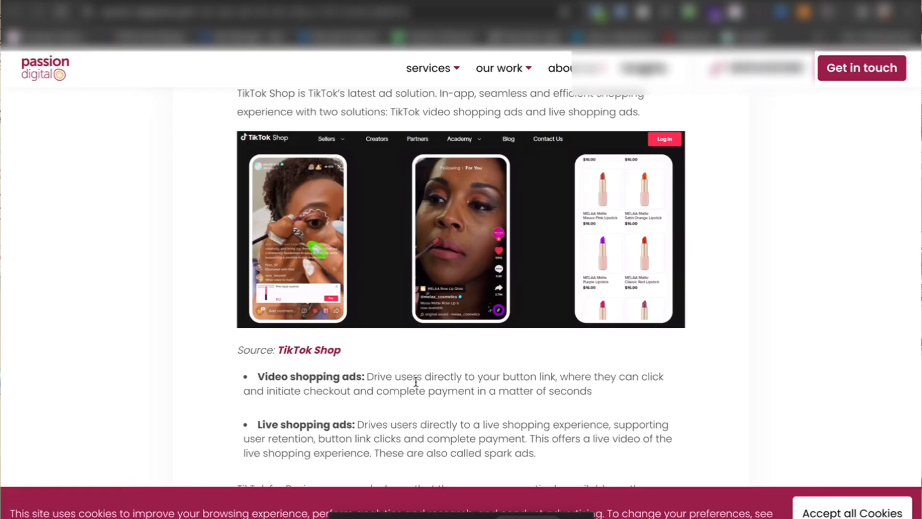
Step: Read through the Passion Digital article's sections on audience mindset, successful creatives, brand examples and TikTok for Business statistics
scroll(416, 382, down, 10)
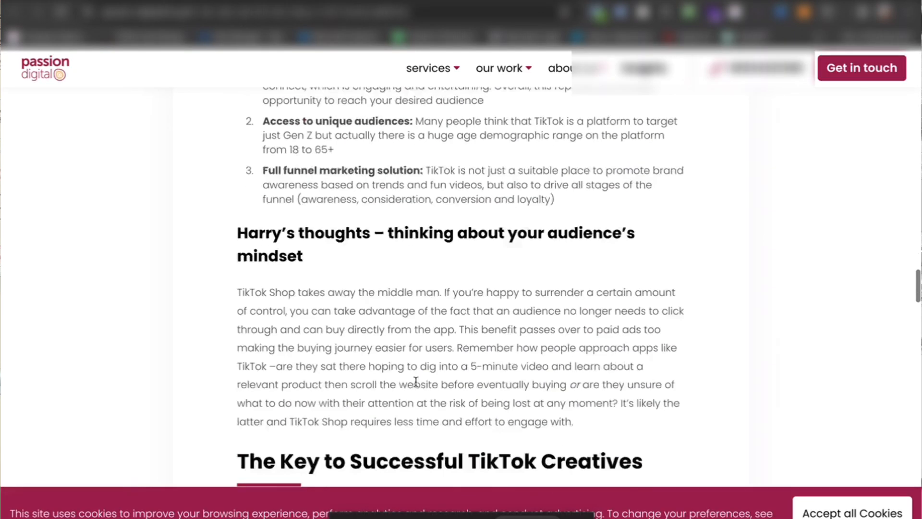
scroll(416, 382, down, 15)
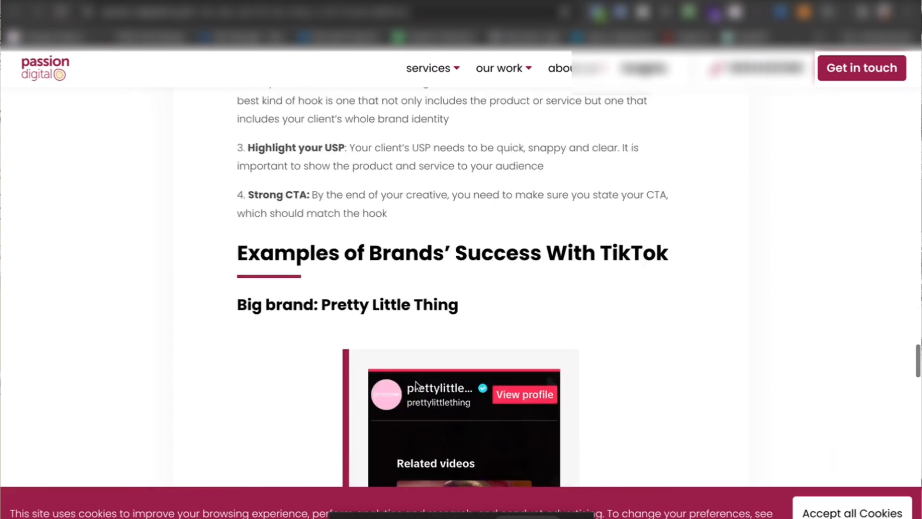
scroll(416, 382, down, 15)
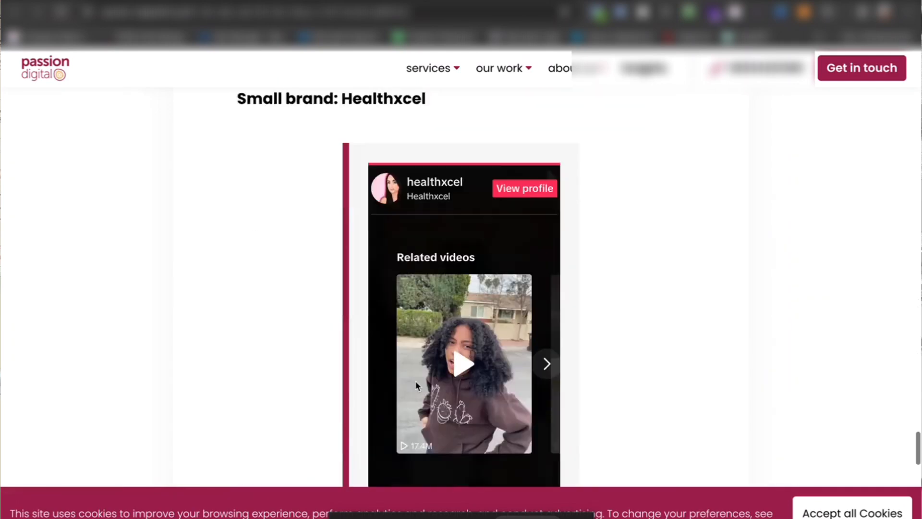
scroll(416, 382, up, 20)
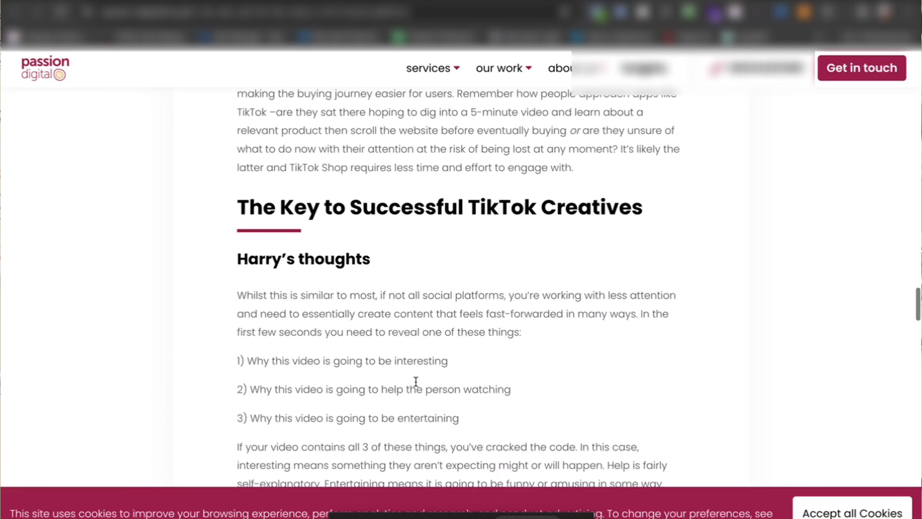
scroll(415, 381, down, 4)
scroll(416, 383, up, 14)
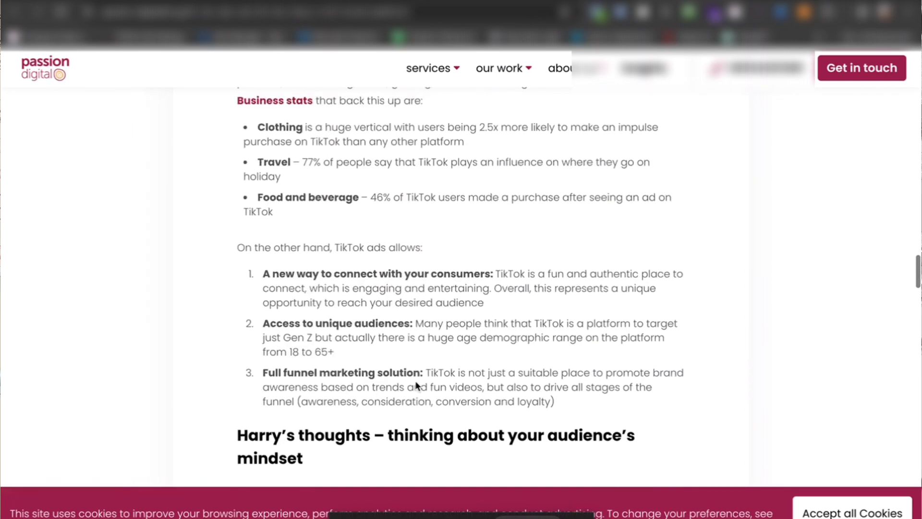
scroll(416, 385, down, 1)
scroll(416, 385, up, 3)
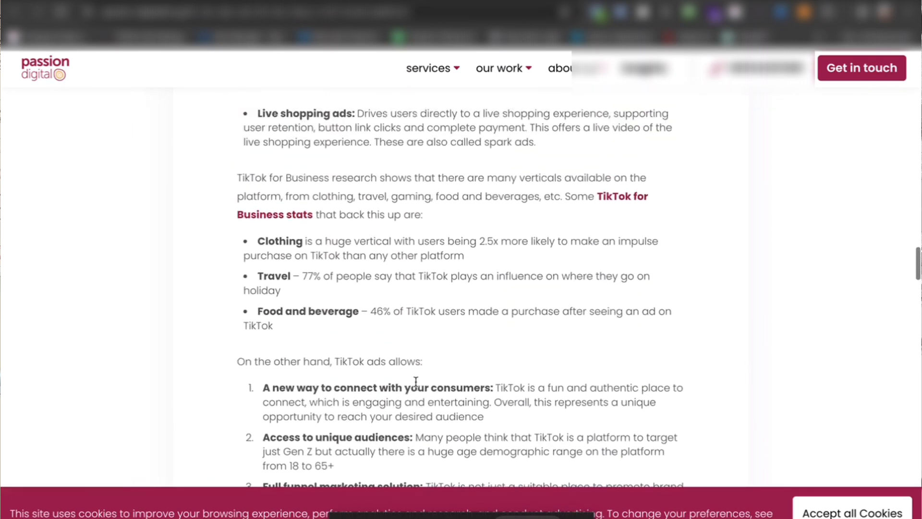
scroll(529, 375, up, 6)
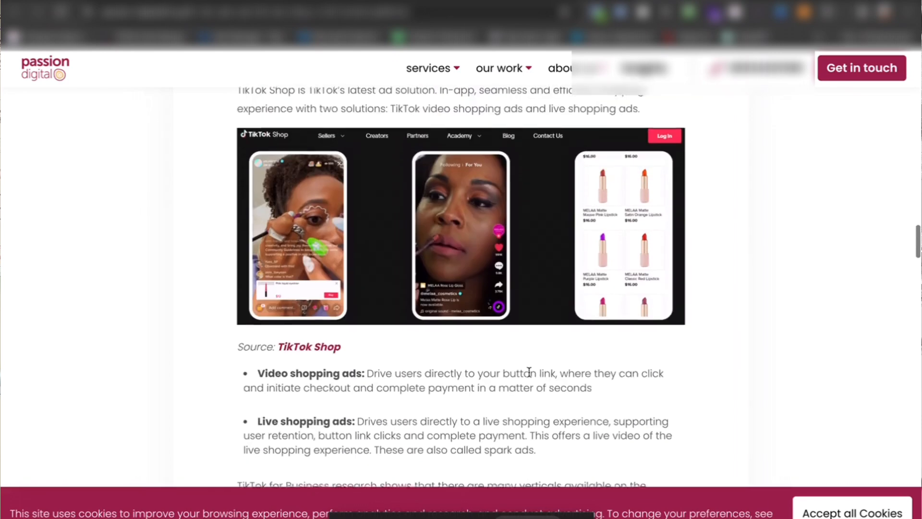
scroll(529, 375, down, 2)
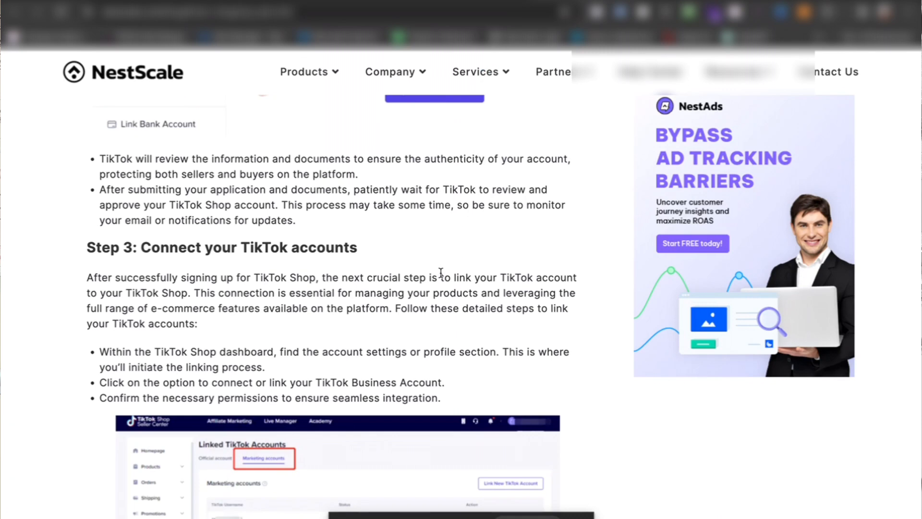
scroll(441, 273, down, 5)
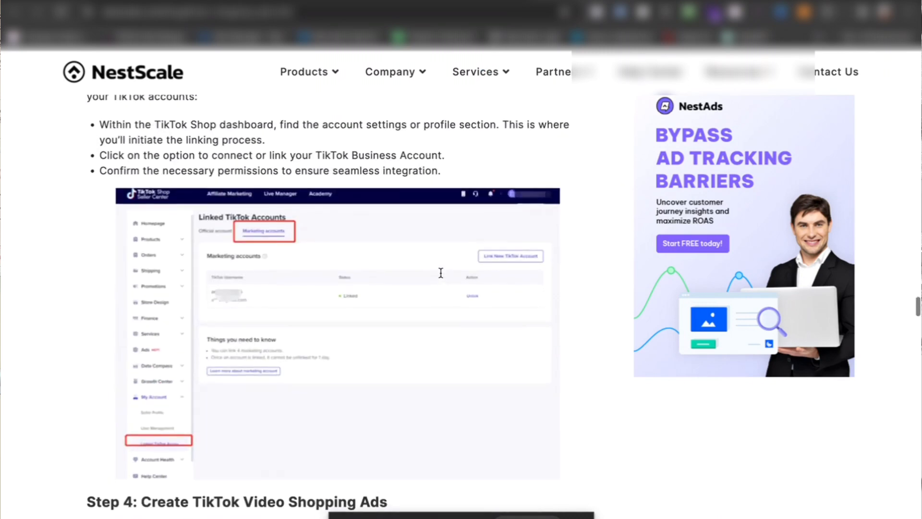
Step: Open the NestScale guide and look through its TikTok Shopping Ads setup steps and the requirements for running them
scroll(440, 272, down, 12)
scroll(440, 272, up, 2)
scroll(441, 277, up, 1)
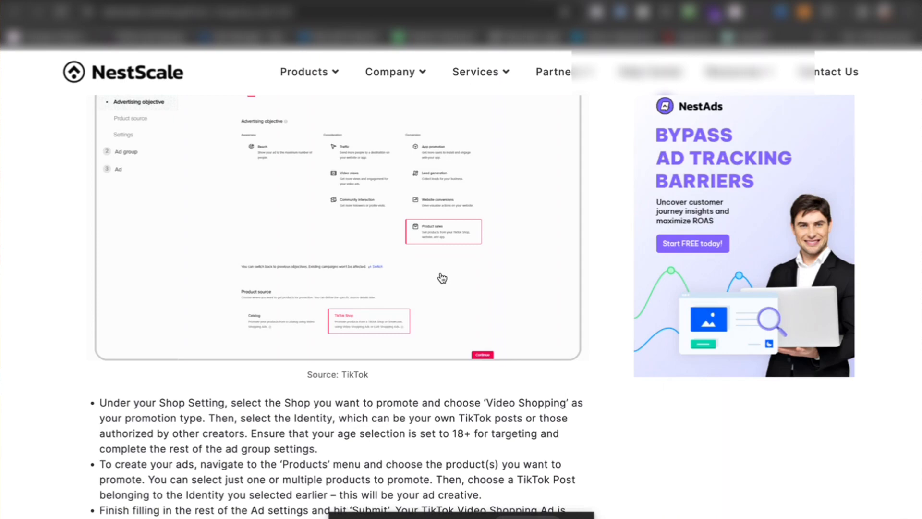
scroll(442, 277, down, 20)
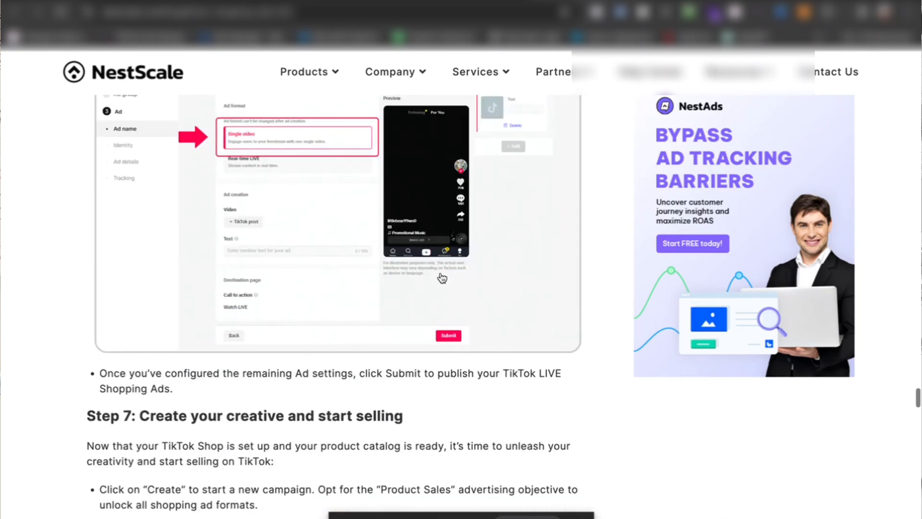
scroll(442, 278, down, 20)
scroll(442, 277, up, 5)
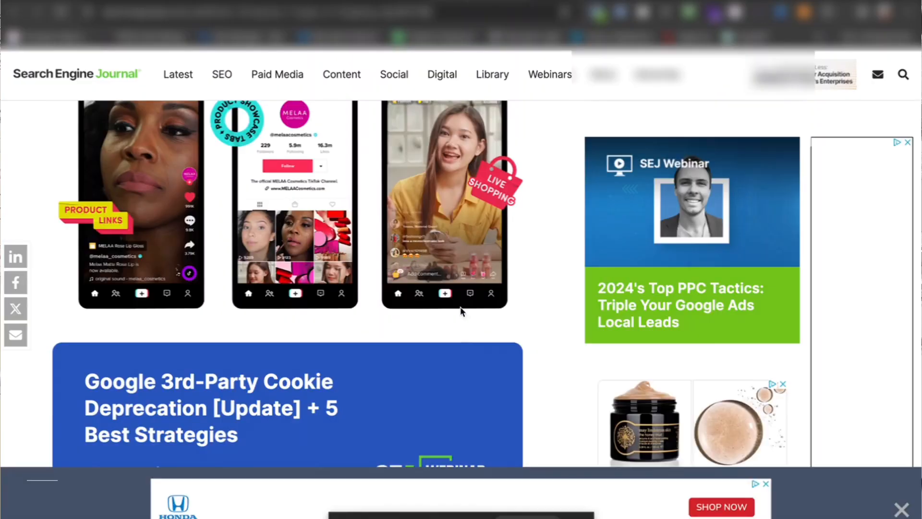
scroll(452, 344, down, 10)
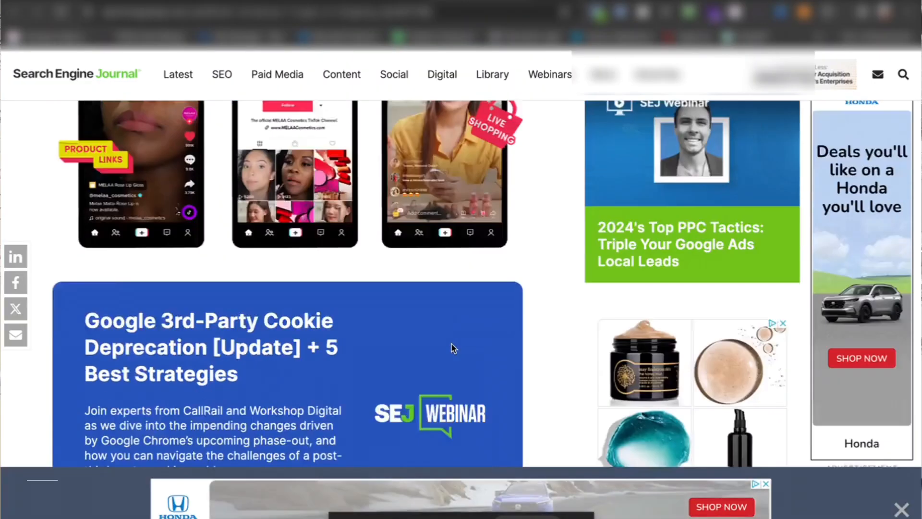
Step: Return to the Search Engine Journal article and examine the pink rollerblades shopping ad example
scroll(451, 343, down, 15)
scroll(451, 343, up, 10)
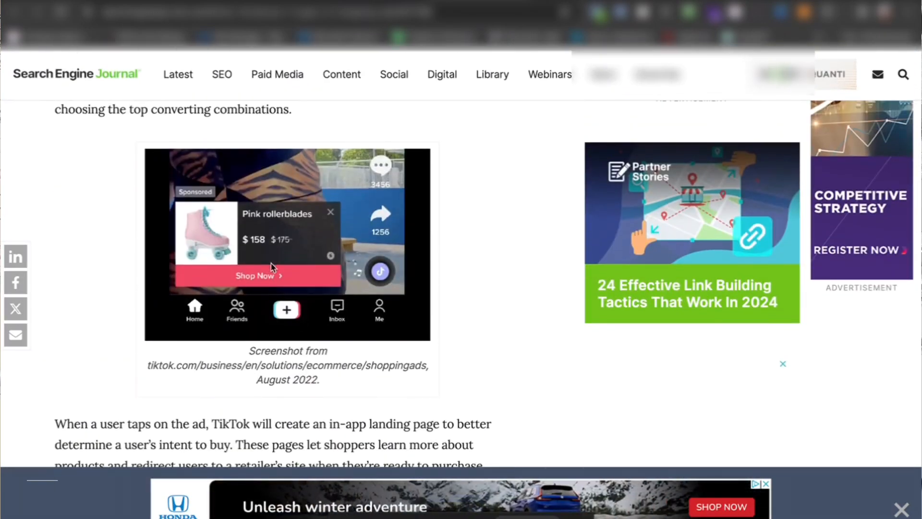
scroll(412, 262, up, 1)
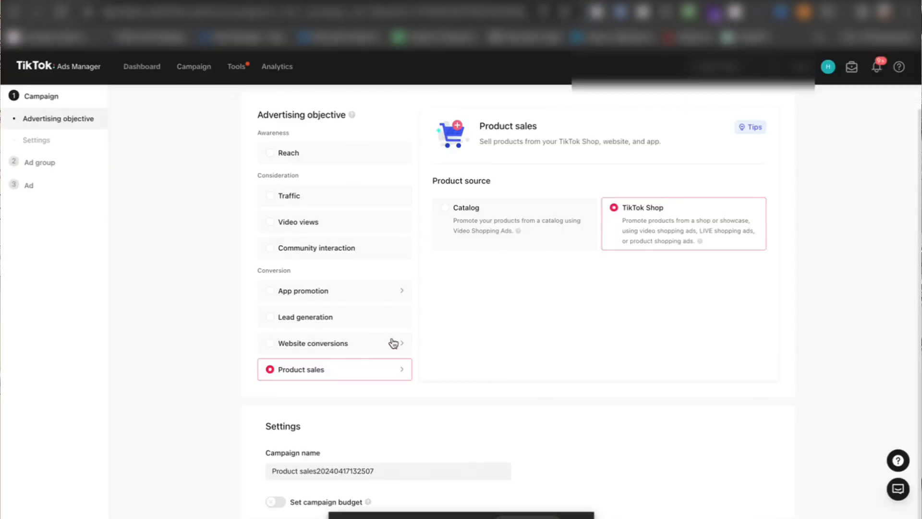
scroll(393, 343, down, 1)
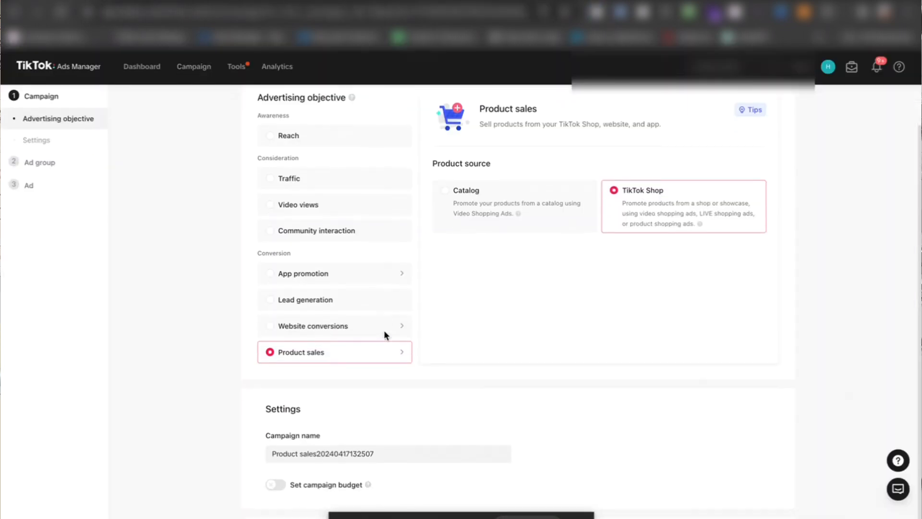
Step: Go back to TikTok Ads Manager, try the Website conversions objective and switch the campaign back to Product sales
click(338, 330)
scroll(337, 329, down, 2)
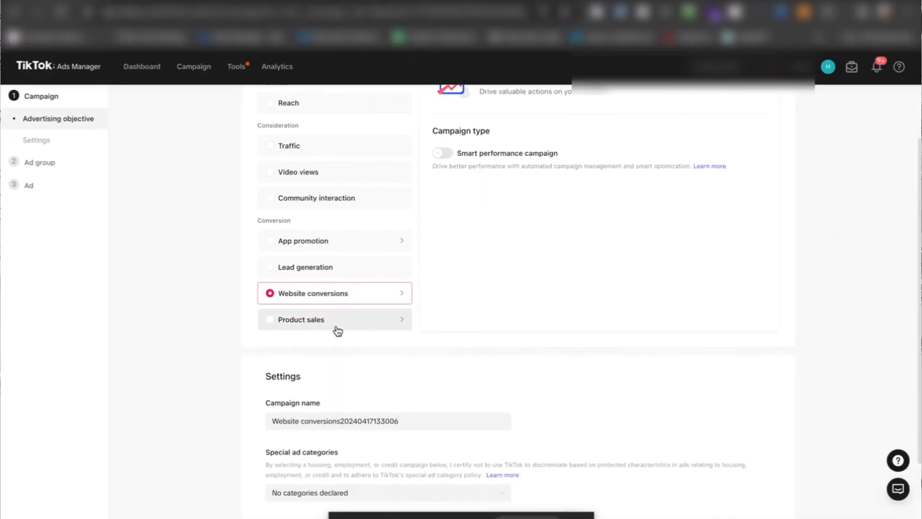
click(318, 322)
scroll(433, 313, up, 3)
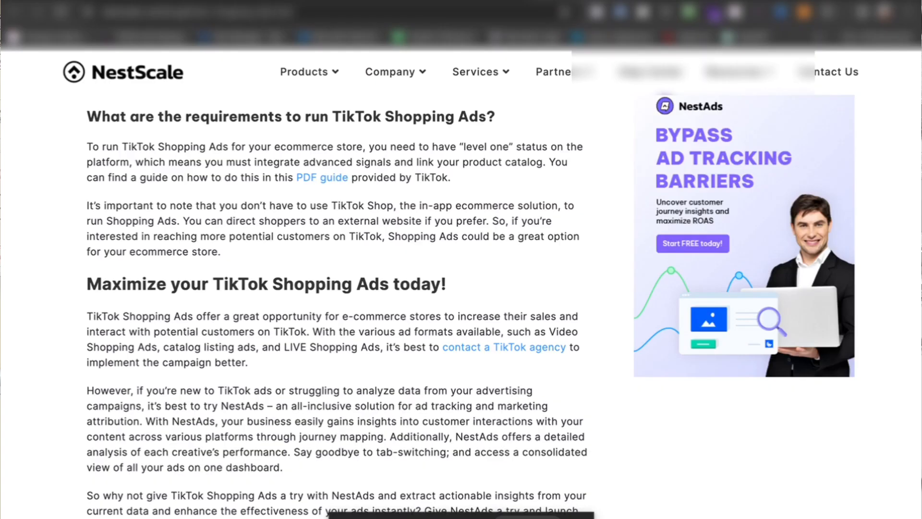
Step: Revisit the NestScale guide and look over the key benefits of TikTok Shopping Ads
mouse_move(478, 72)
scroll(504, 124, up, 5)
scroll(339, 302, up, 5)
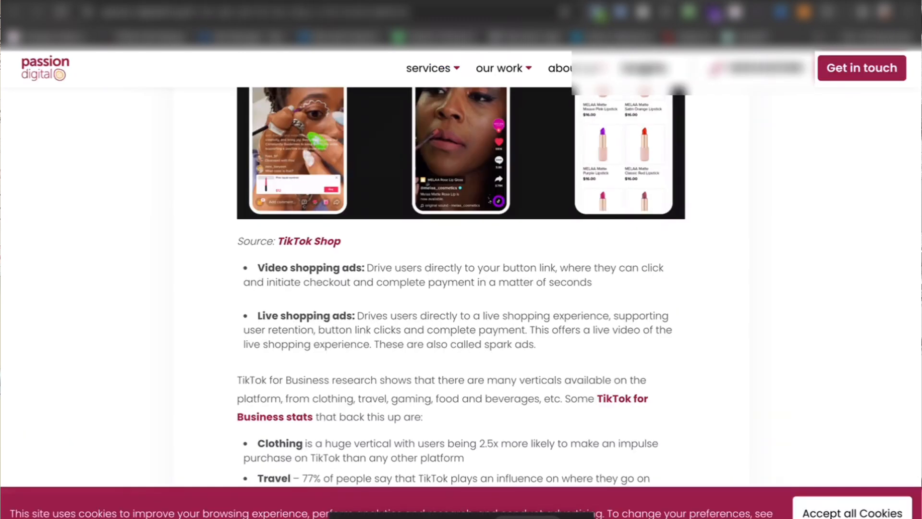
scroll(531, 226, up, 2)
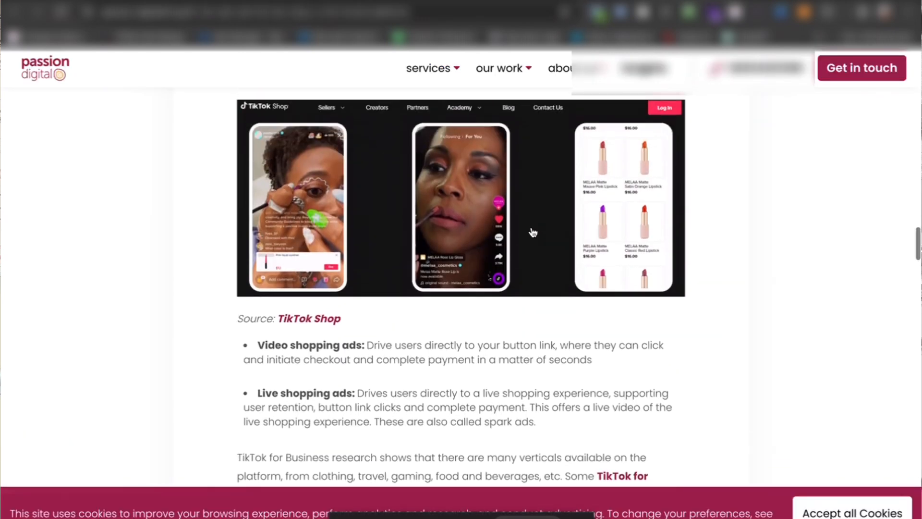
Step: Skim the Passion Digital article's advice on hooks, USP and CTA, and return through the NestScale guide to the Search Engine Journal article
scroll(531, 227, down, 15)
scroll(532, 231, down, 4)
scroll(532, 230, up, 20)
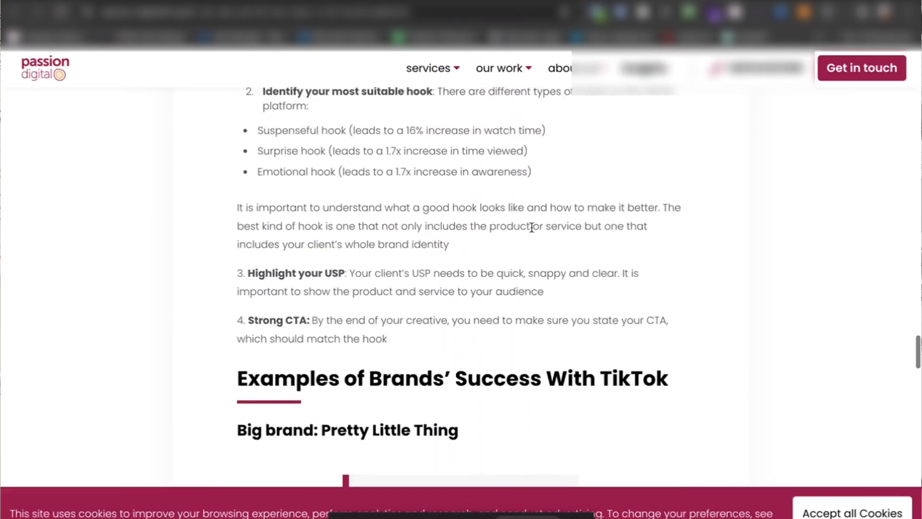
scroll(532, 231, up, 5)
scroll(531, 229, down, 4)
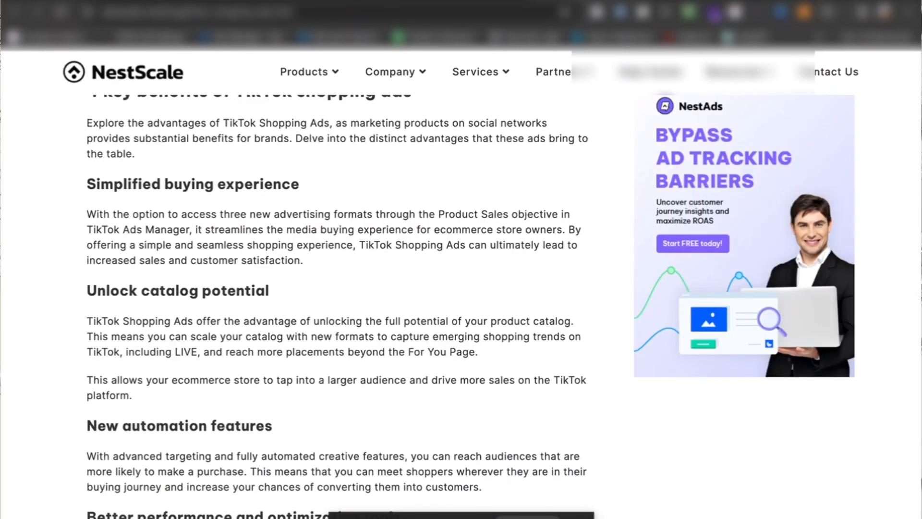
scroll(417, 287, down, 15)
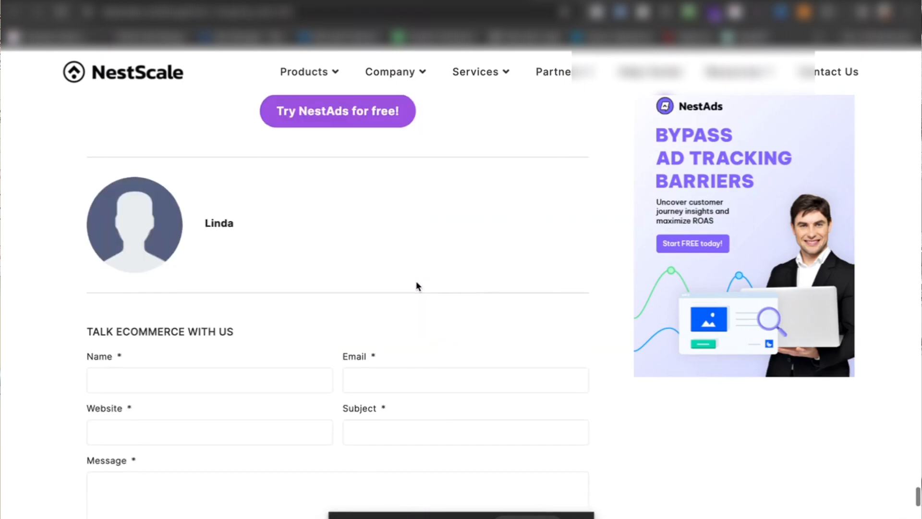
scroll(417, 286, up, 20)
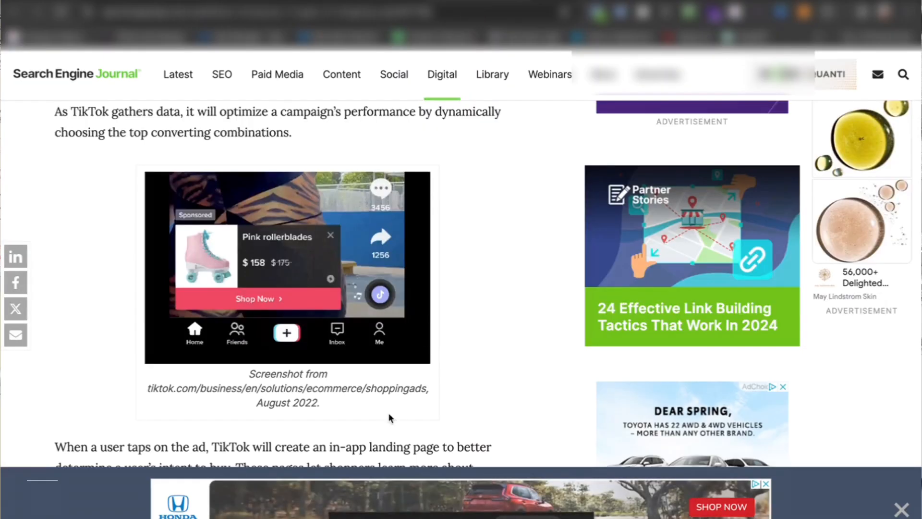
Step: Finish viewing the rollerblades ad example, return to TikTok Ads Manager and set the advertising objective to Website conversions
scroll(225, 247, down, 2)
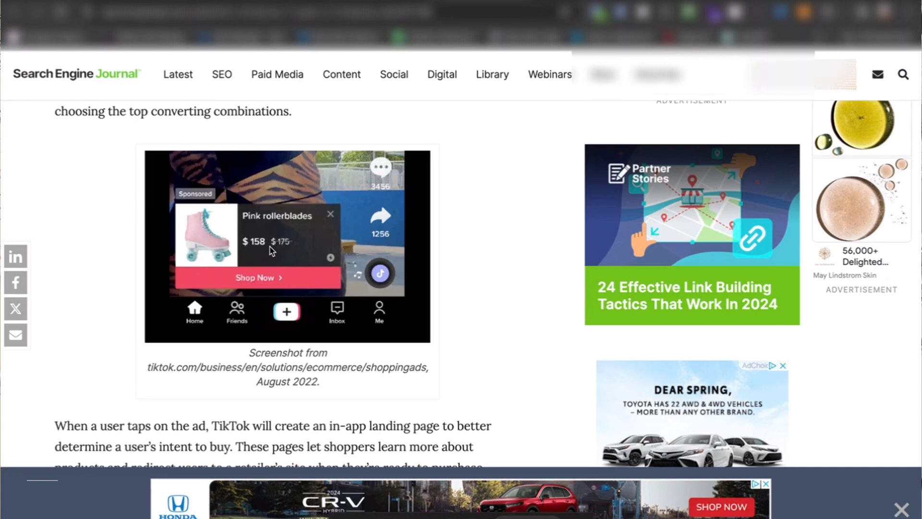
scroll(272, 249, up, 2)
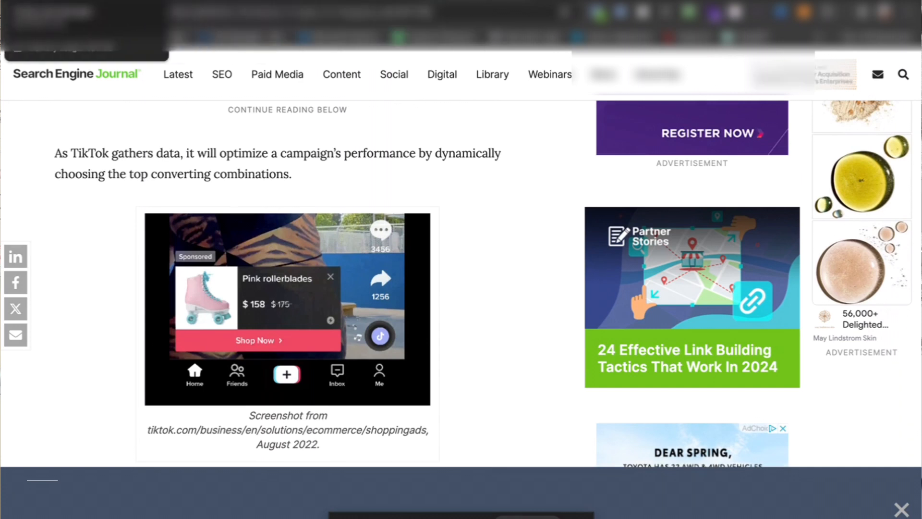
click(58, 1)
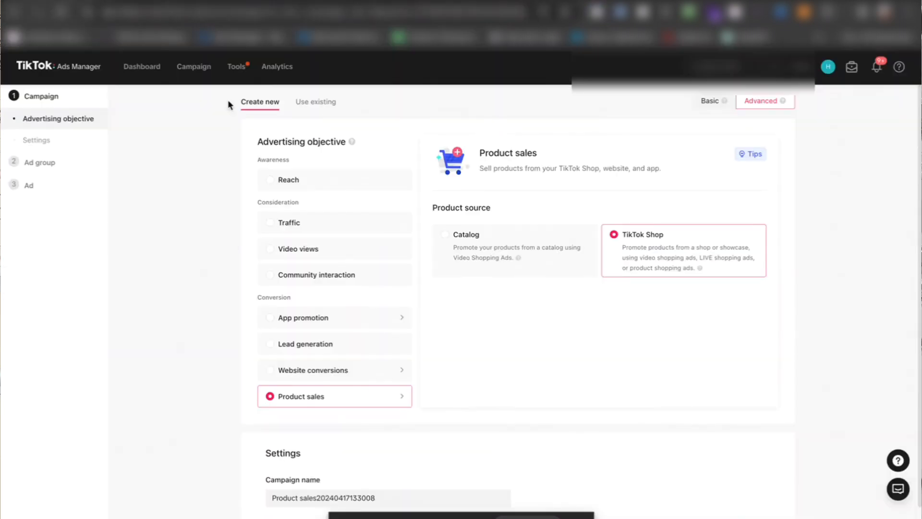
click(279, 368)
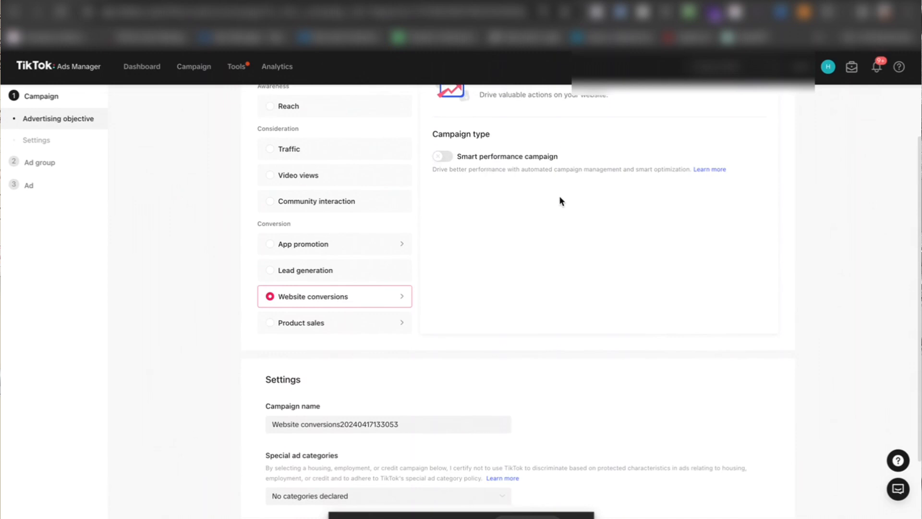
scroll(561, 199, down, 3)
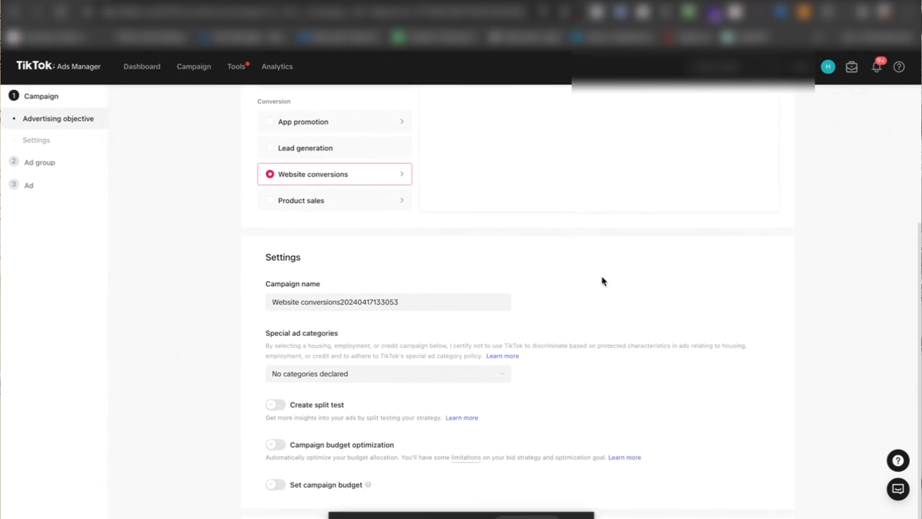
Step: Turn on a daily campaign budget, fill in its USD amount and continue to the ad group setup
scroll(507, 403, down, 1)
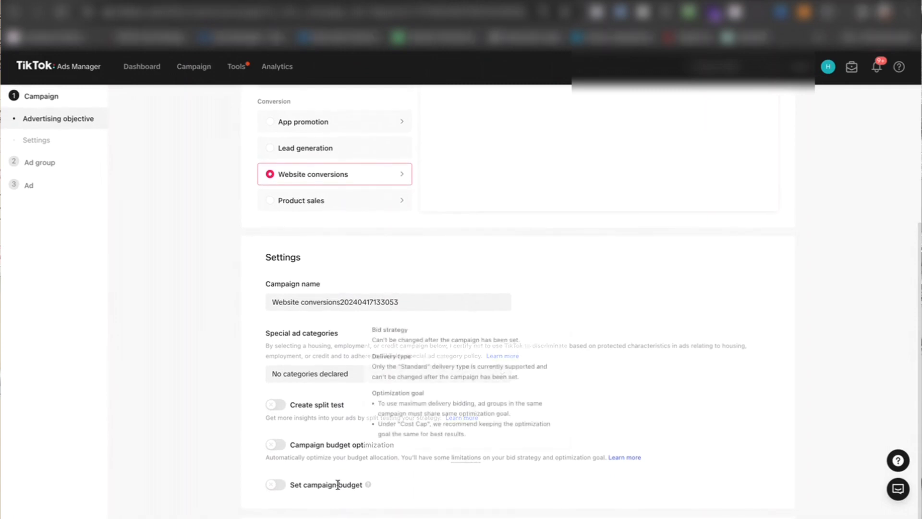
click(275, 486)
scroll(356, 428, down, 1)
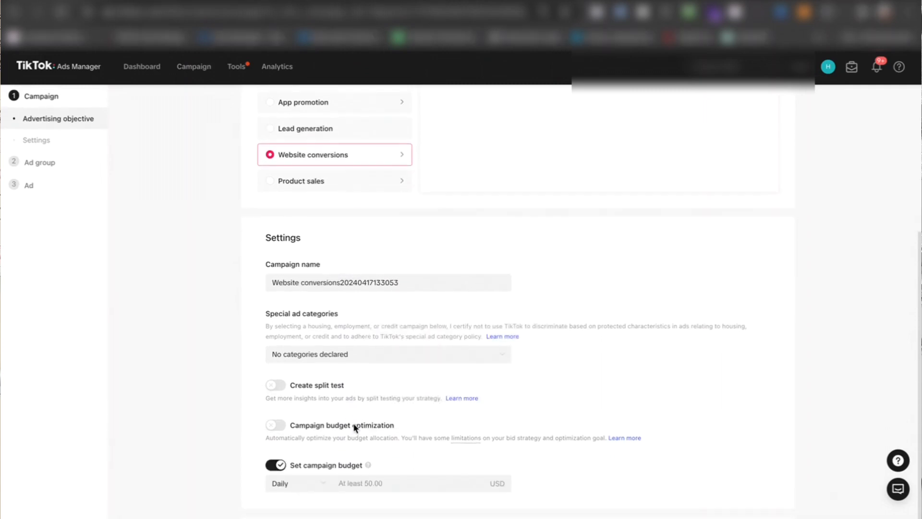
click(410, 483)
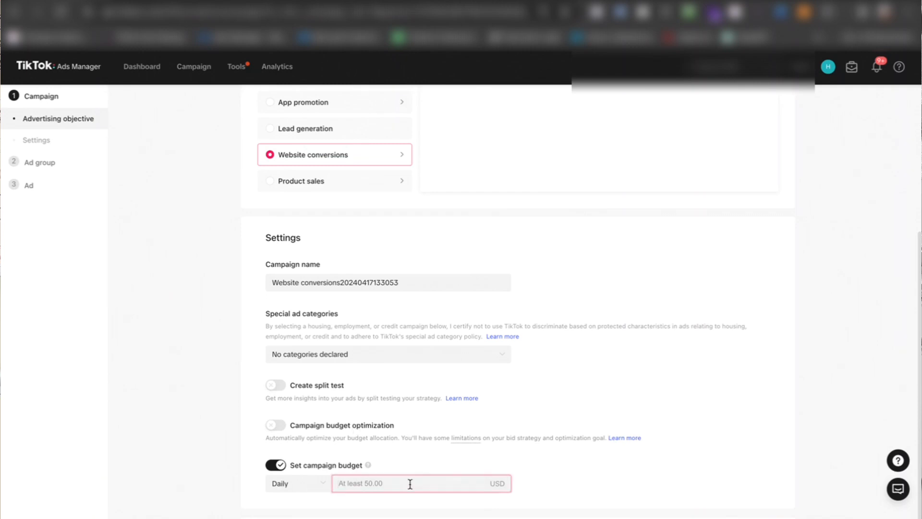
text(50)
click(604, 480)
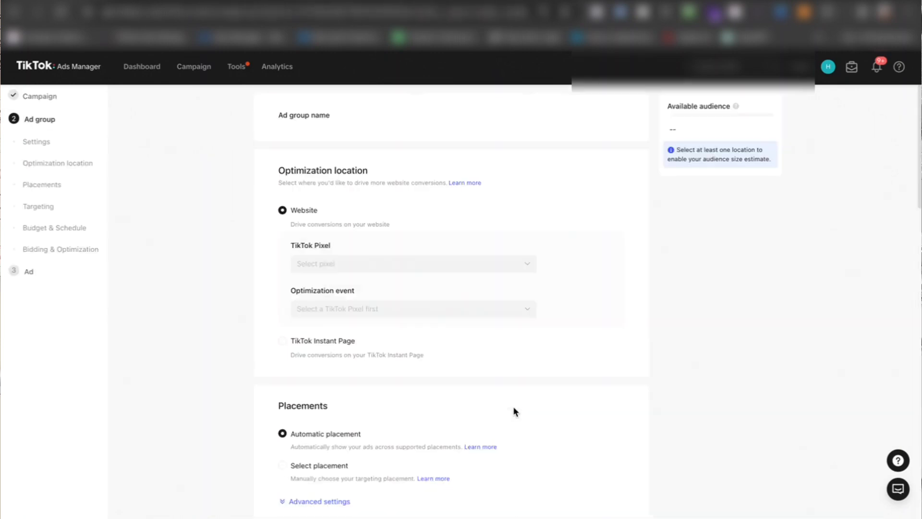
Step: Assign the TikTok Pixel for Shopify to the website optimization location and choose View Content as the optimization event
scroll(514, 409, down, 1)
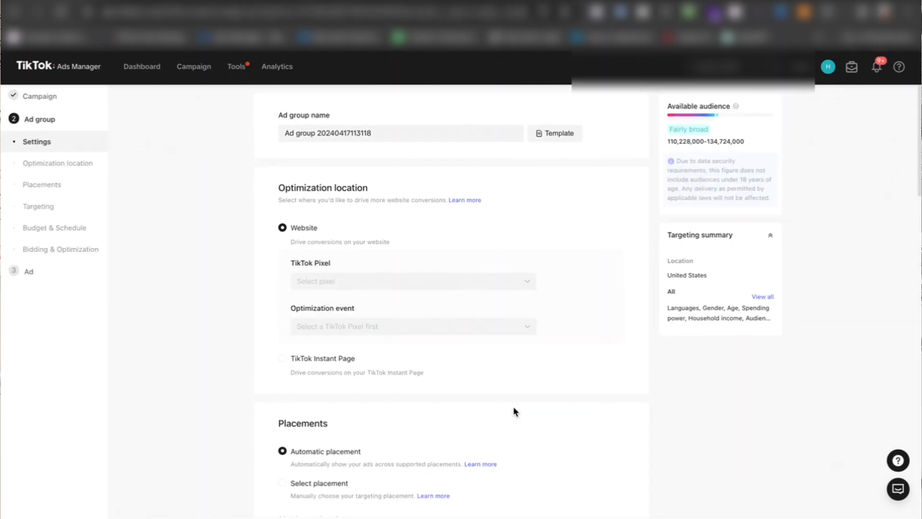
click(418, 282)
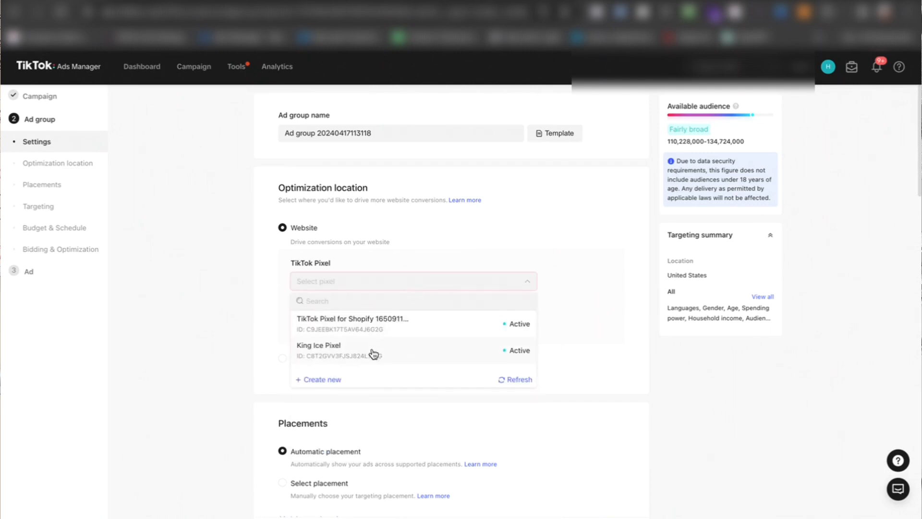
click(388, 326)
click(371, 327)
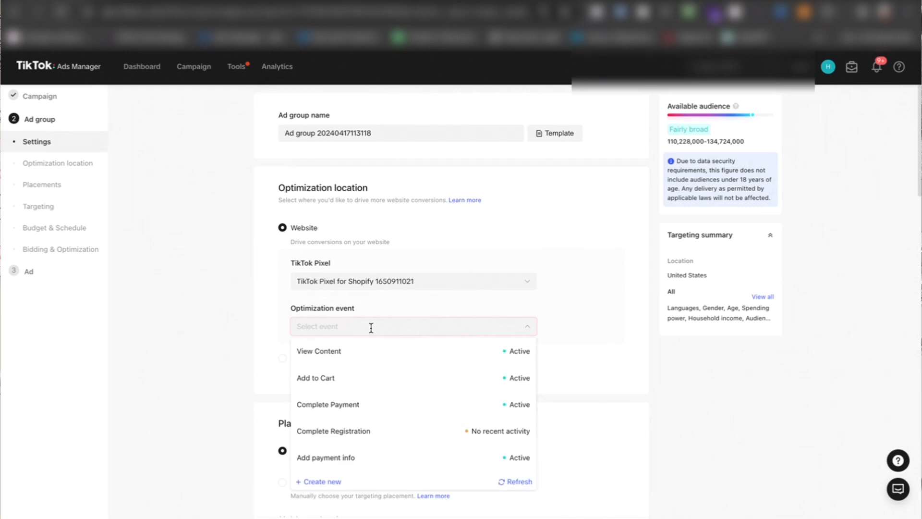
click(356, 353)
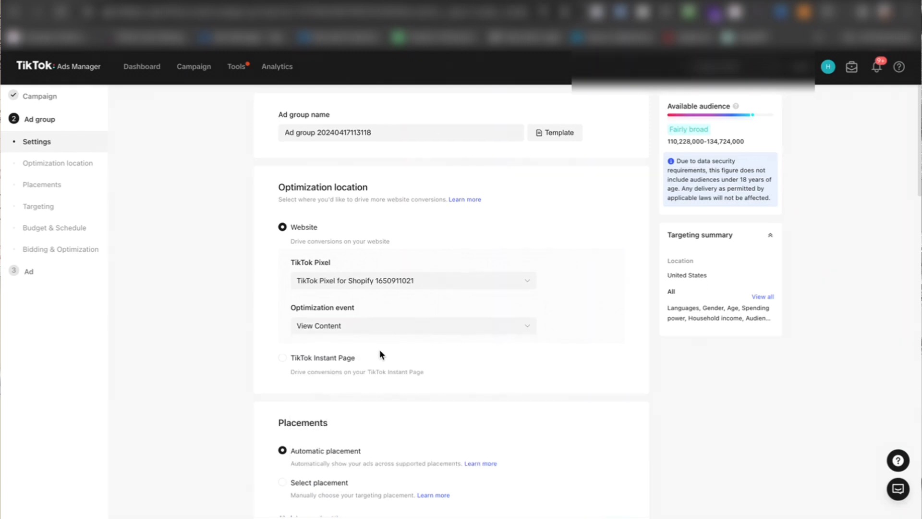
Step: Review the ad group's demographics, audience, interests and behaviors, and budget and schedule settings
scroll(379, 354, down, 7)
scroll(379, 355, down, 3)
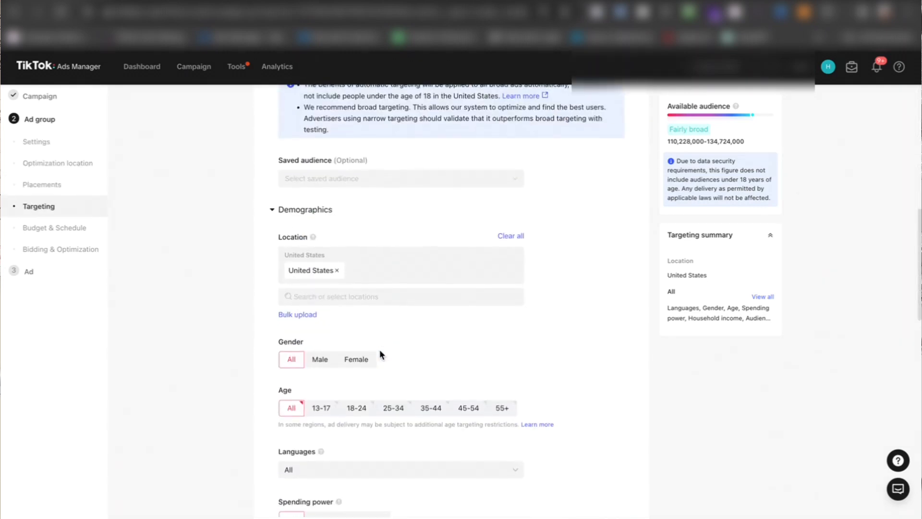
scroll(382, 323, down, 3)
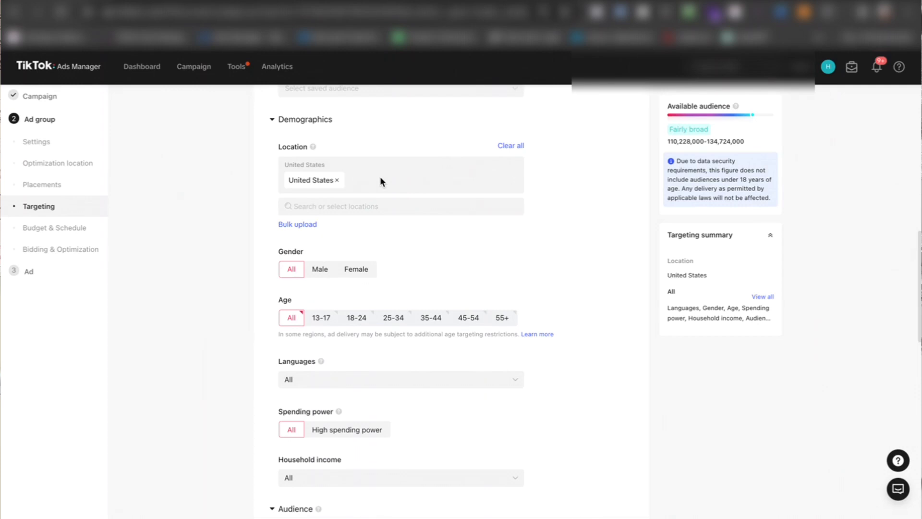
scroll(378, 189, down, 3)
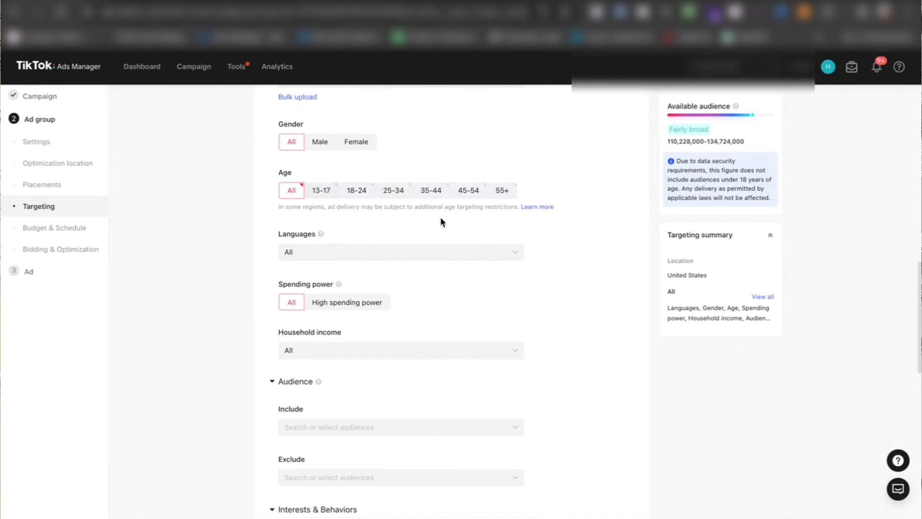
scroll(441, 219, down, 2)
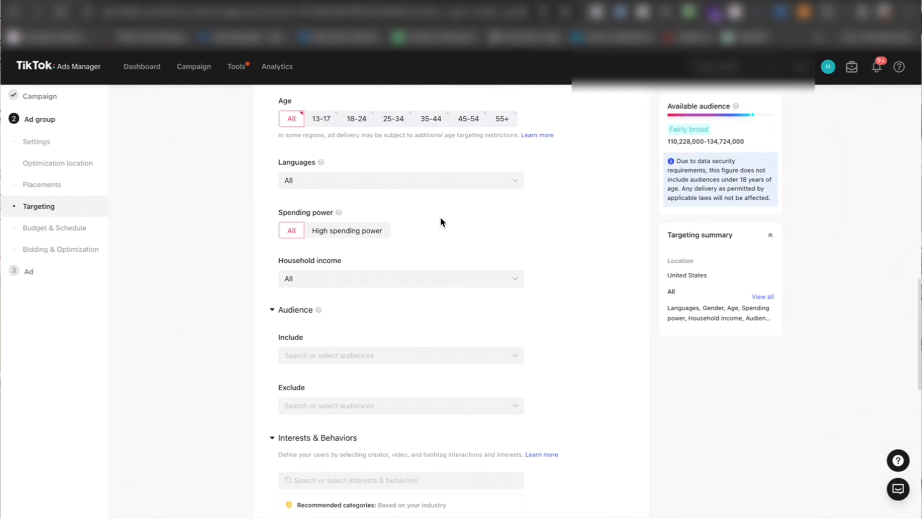
scroll(440, 217, down, 1)
scroll(440, 217, up, 1)
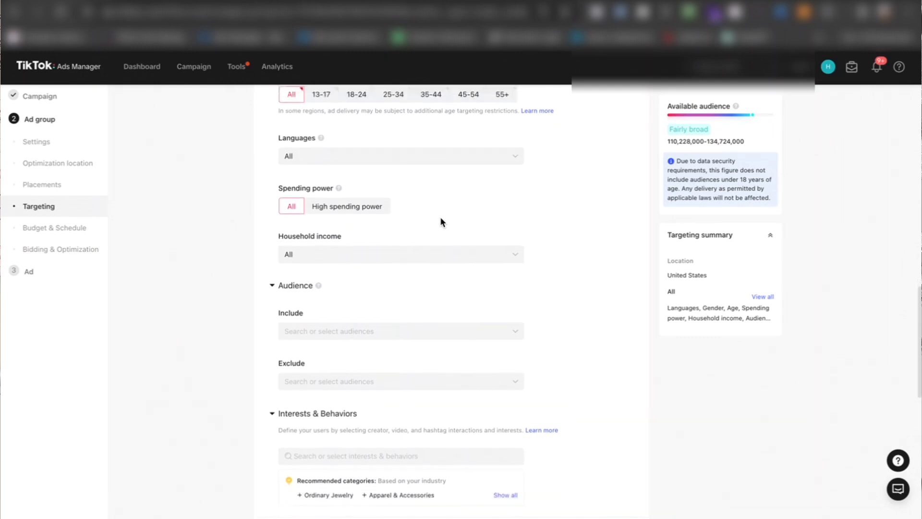
scroll(439, 292, down, 4)
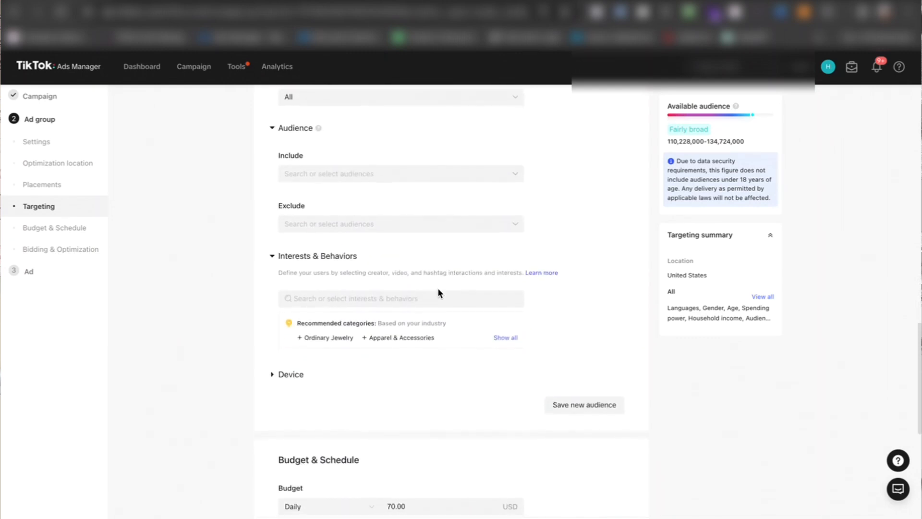
scroll(439, 292, up, 1)
scroll(411, 200, down, 1)
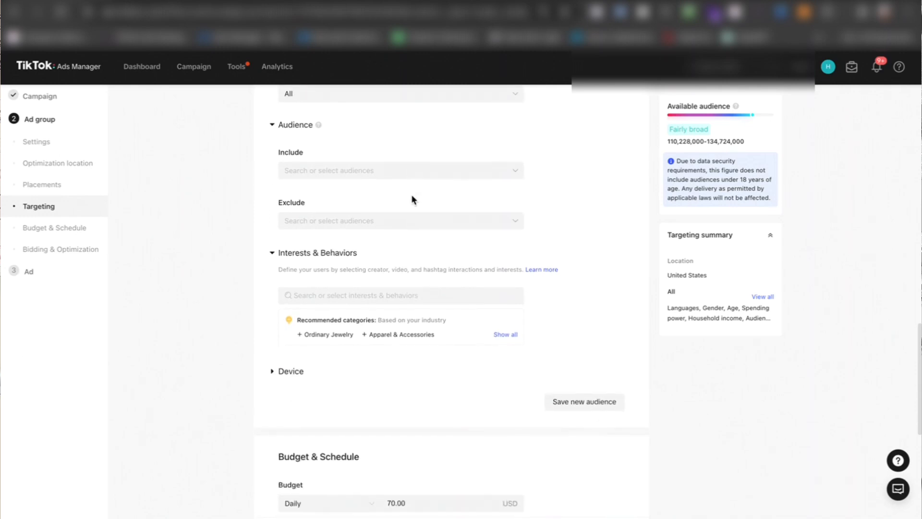
scroll(412, 200, down, 3)
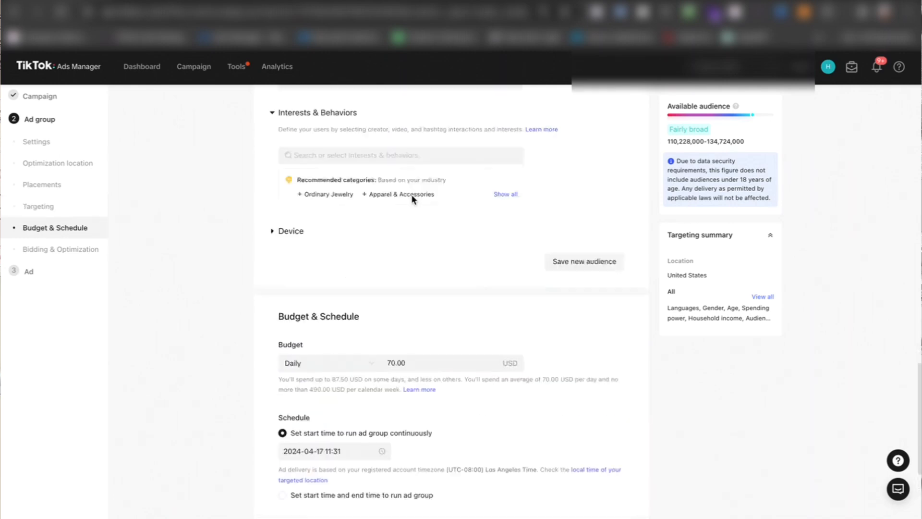
scroll(412, 200, up, 1)
Step: Search interests and behaviors for "jew" and add the High-end Jewelry interest and the Ordinary Jewelry purchase intention
click(372, 225)
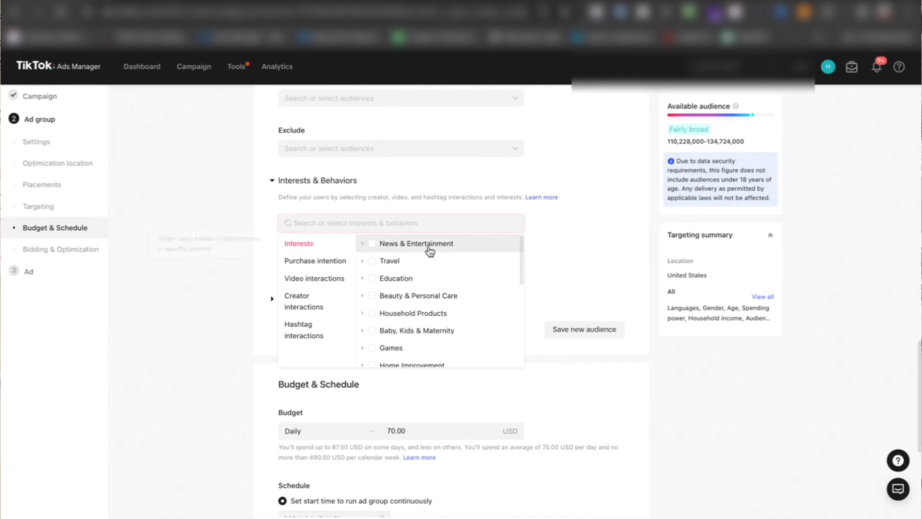
mouse_move(429, 250)
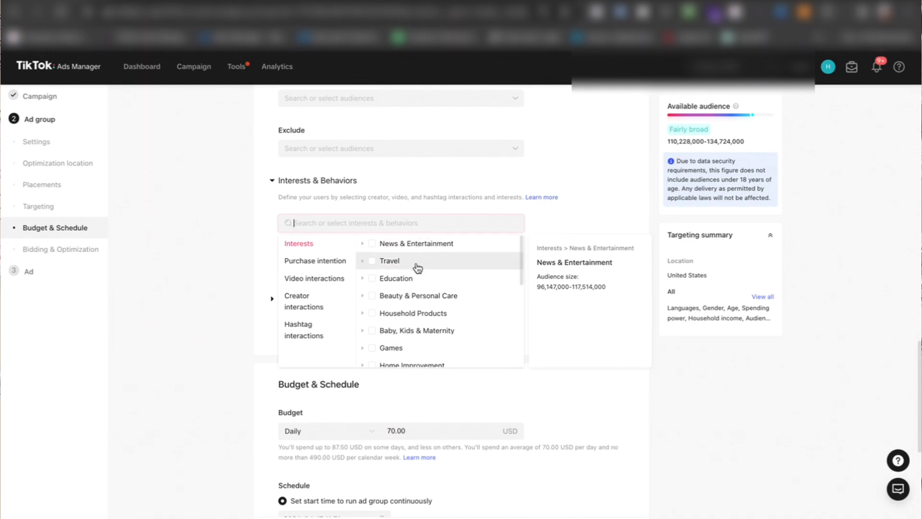
scroll(398, 327, down, 3)
scroll(398, 327, up, 3)
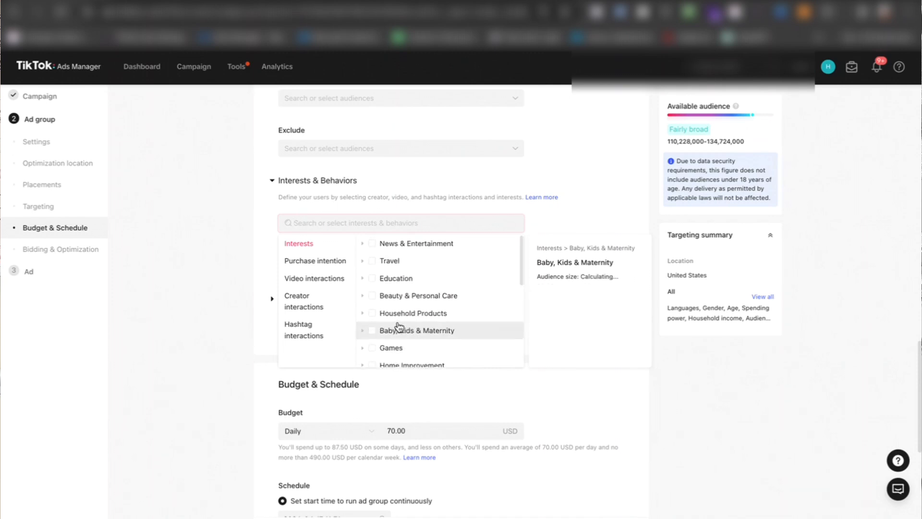
scroll(398, 327, down, 1)
scroll(398, 327, up, 1)
scroll(428, 314, down, 2)
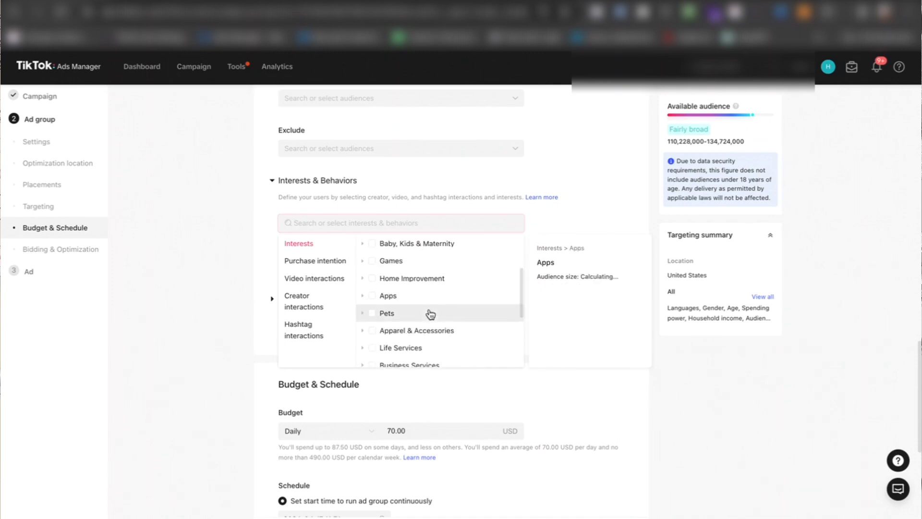
text(jew)
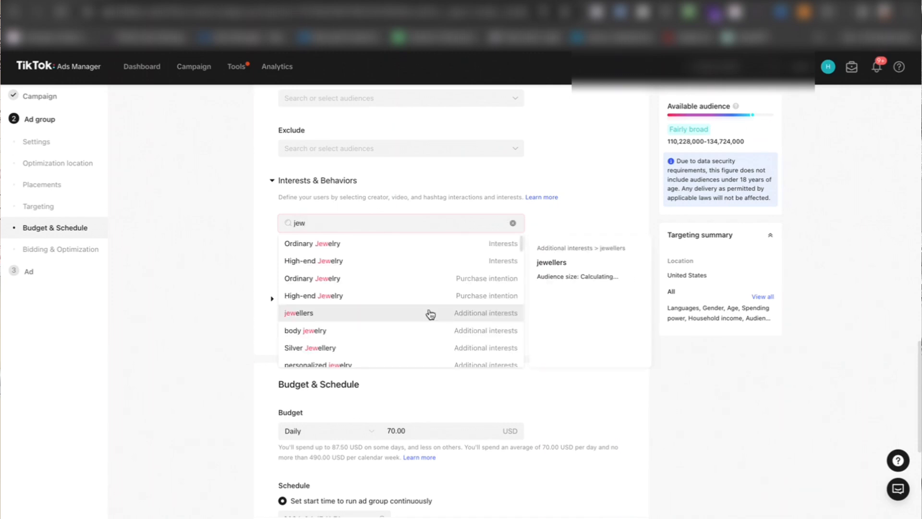
click(368, 261)
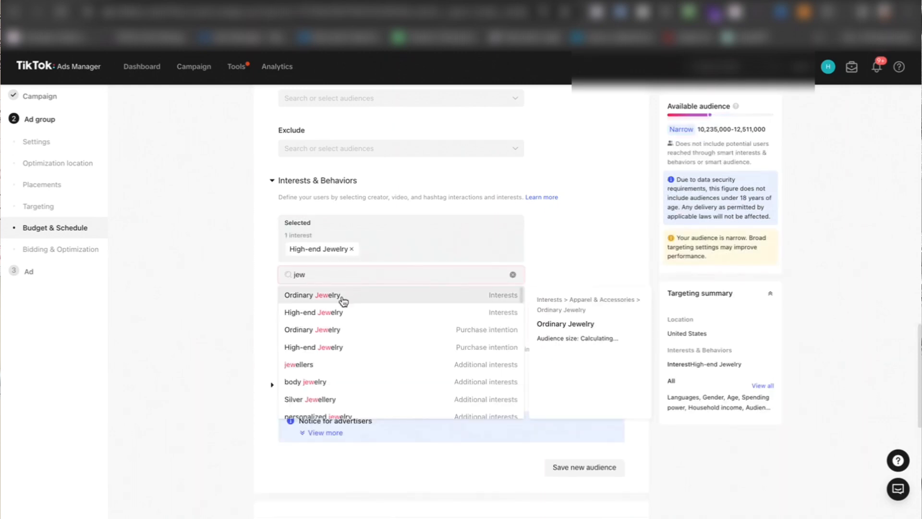
click(342, 330)
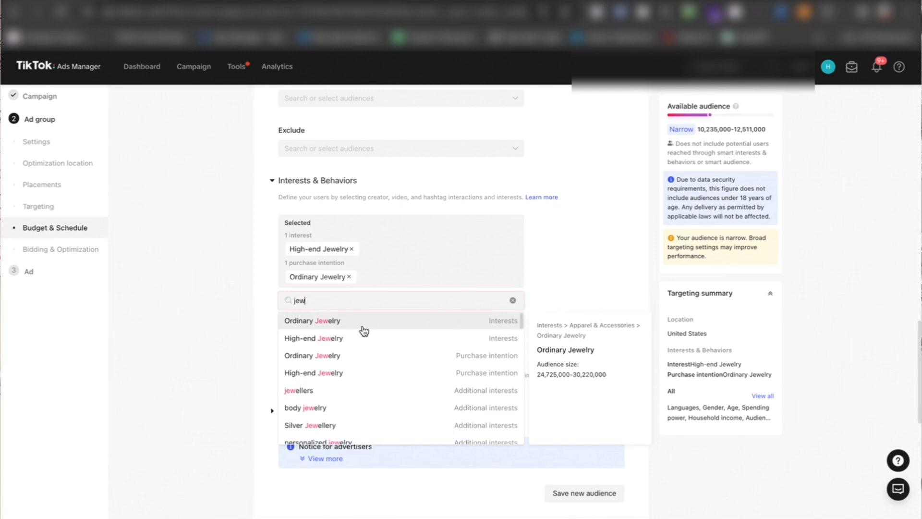
Step: Add jewellers, body jewelry and Silver Jewellery as additional interests, look through the other jewelry matches and close the list
click(351, 395)
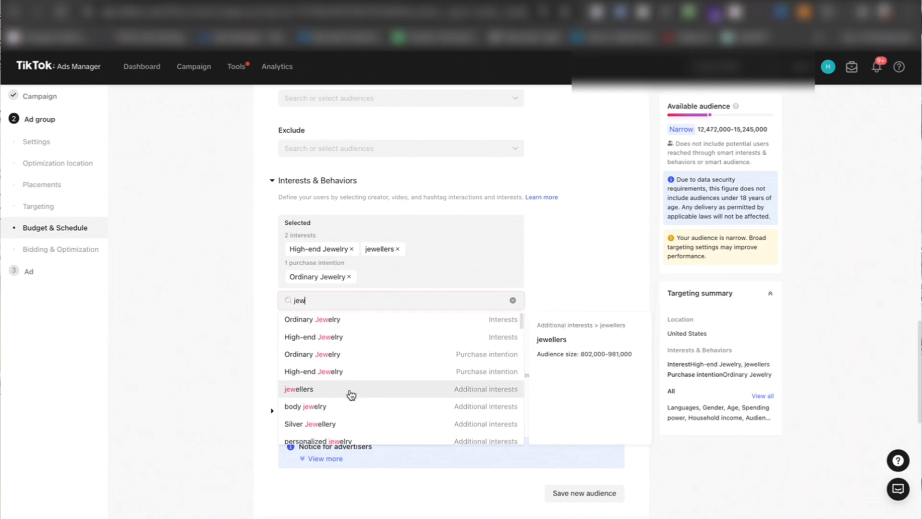
click(350, 379)
click(346, 393)
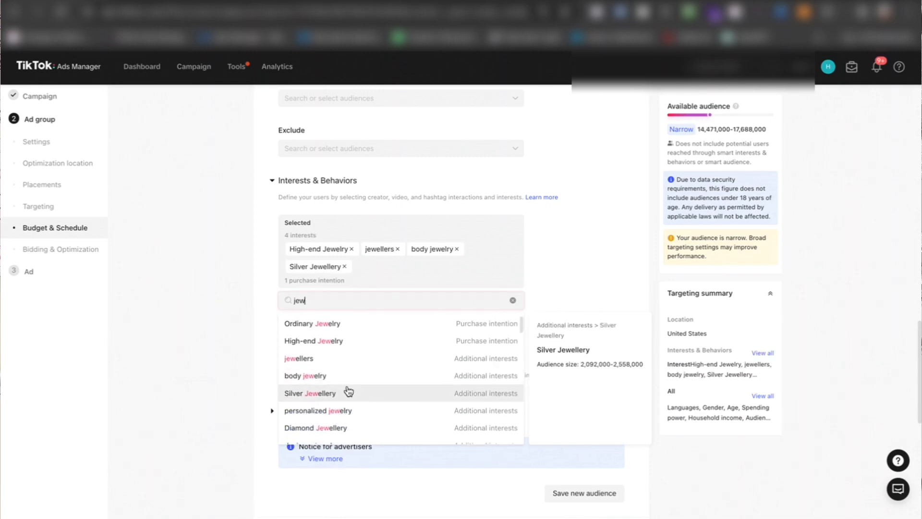
scroll(346, 391, down, 1)
click(360, 380)
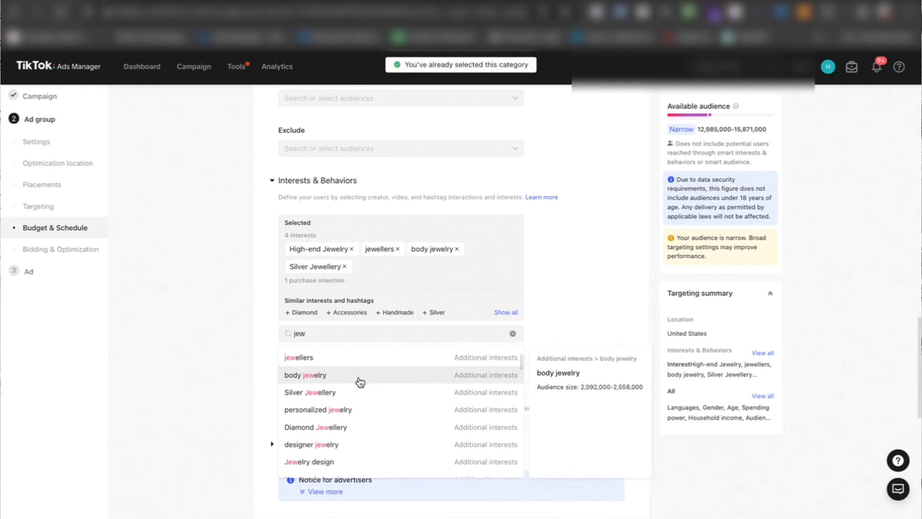
scroll(374, 385, down, 2)
scroll(372, 385, down, 2)
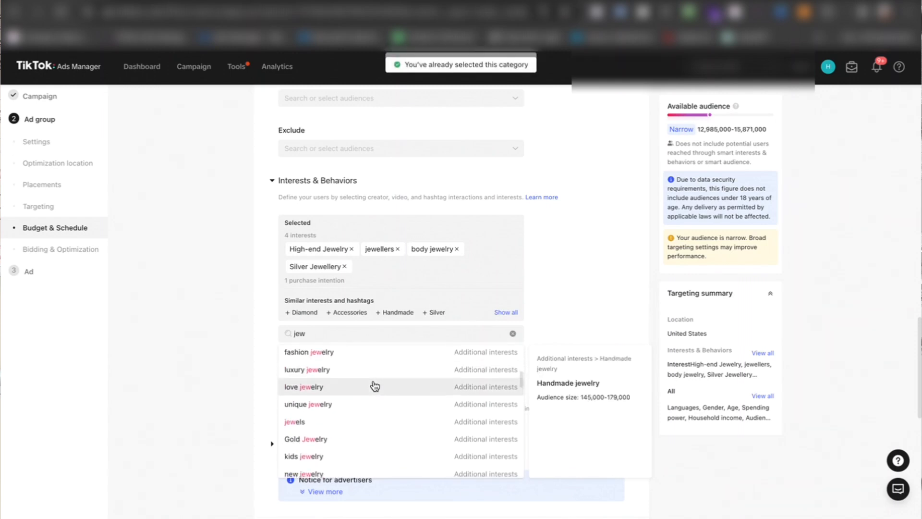
click(567, 290)
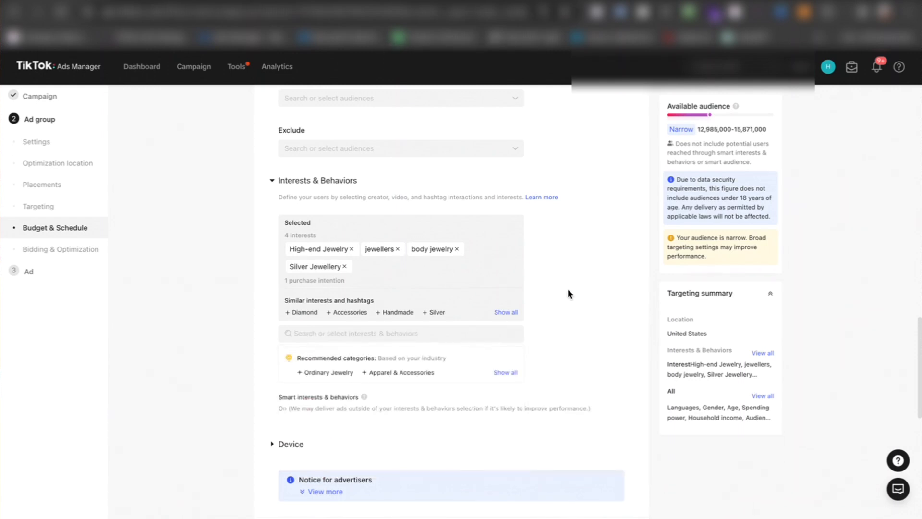
Step: Browse the hashtag interactions, search interests and behaviors for "jewle" and add the recommended Ordinary Jewelry category as an interest
click(380, 339)
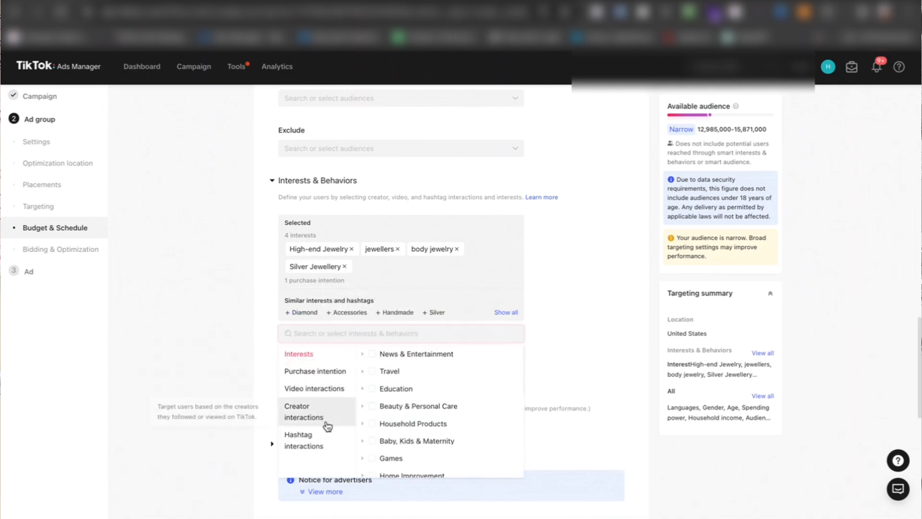
click(316, 440)
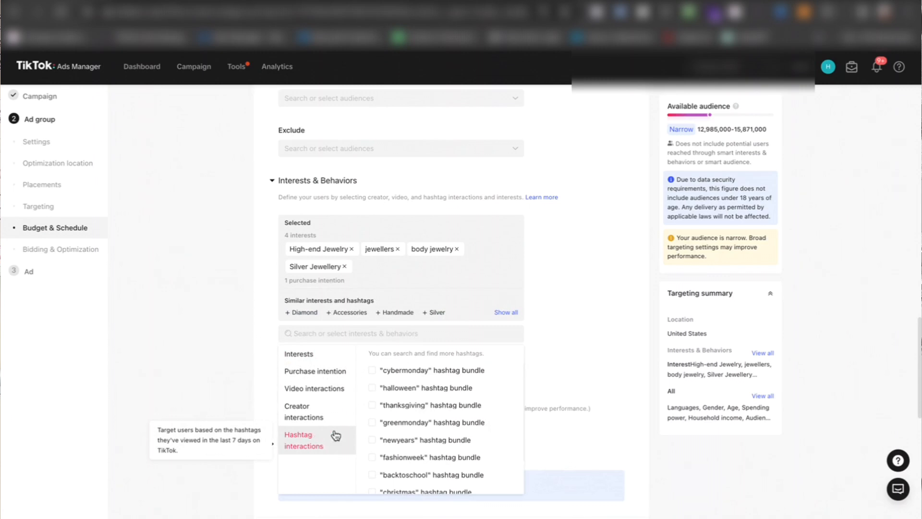
click(409, 333)
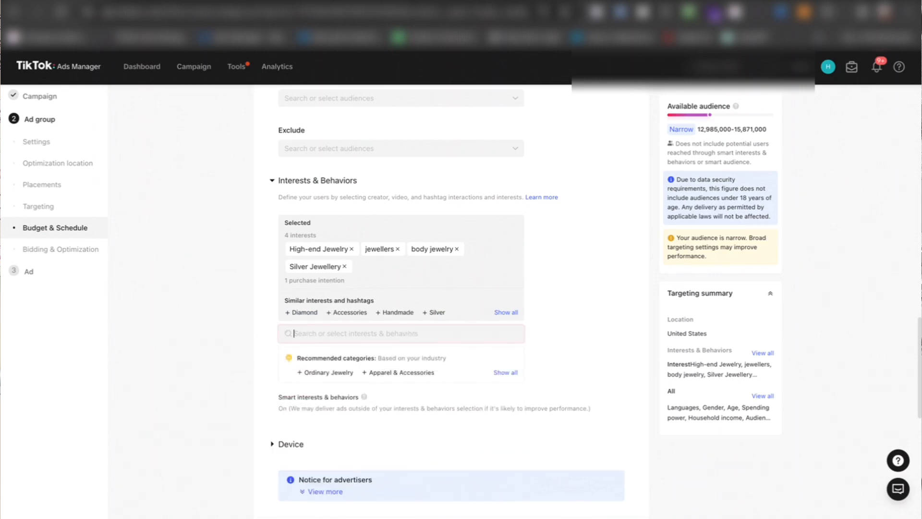
text(jewle)
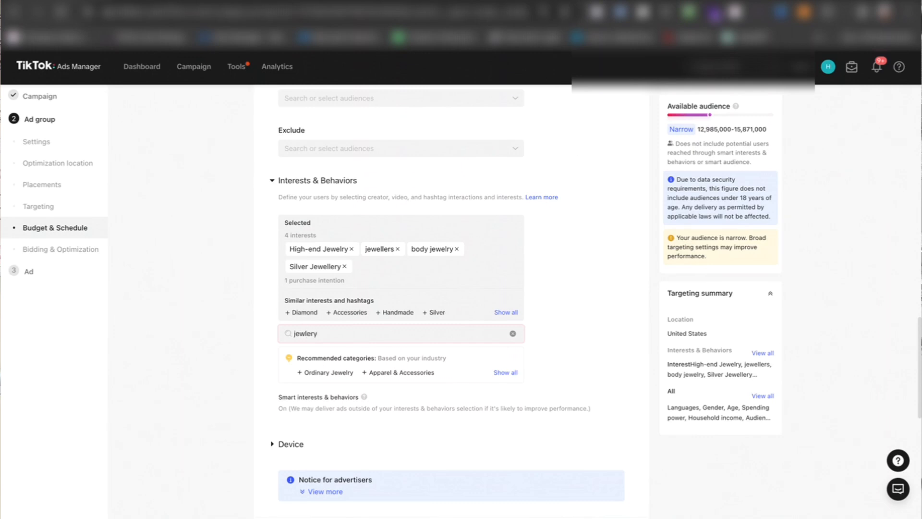
click(328, 374)
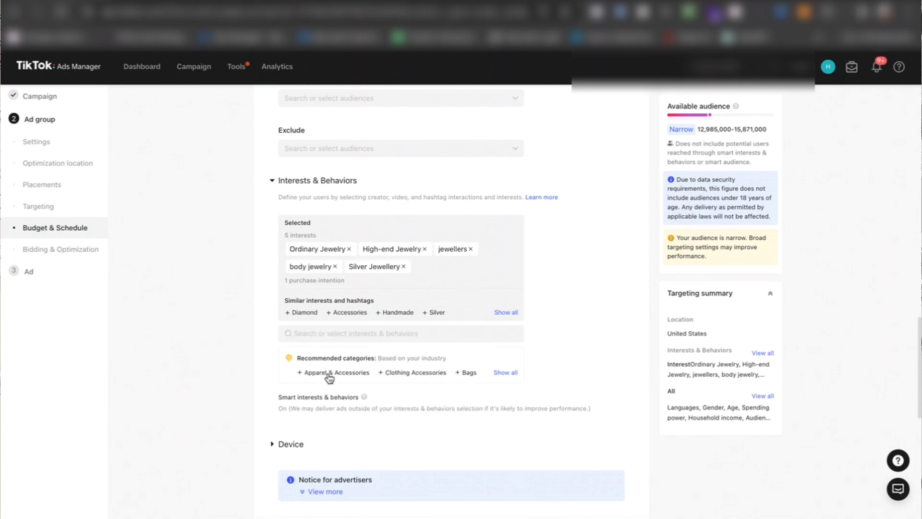
Step: Look through the hashtag interactions, add the "fashionweek" hashtag bundle to the targeting and close the list
click(347, 333)
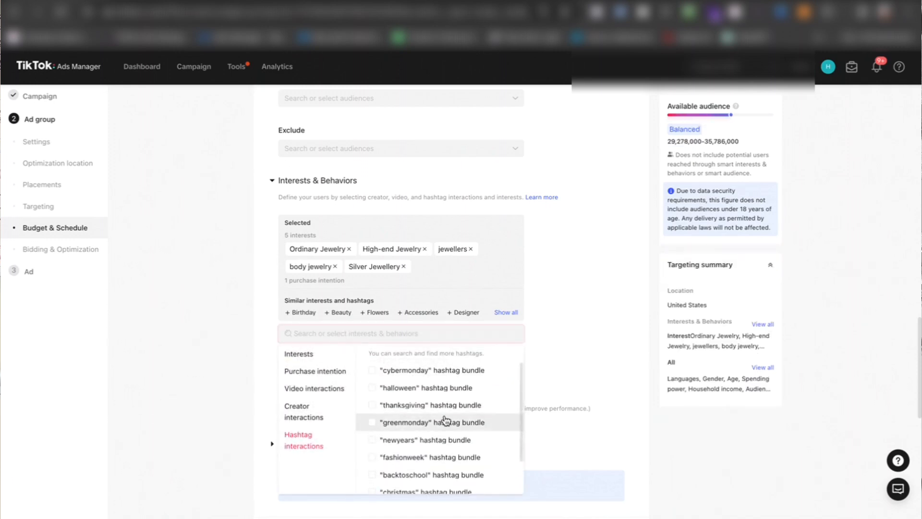
scroll(432, 428, down, 2)
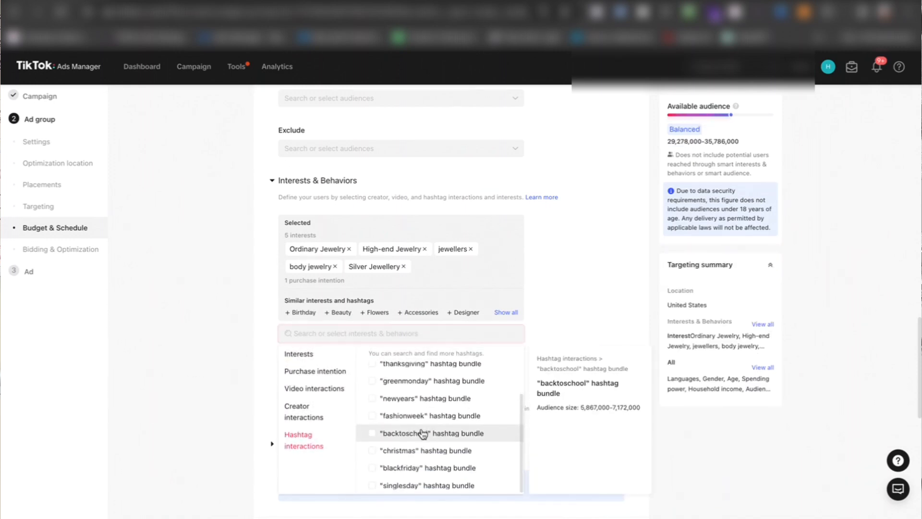
scroll(423, 434, up, 1)
click(372, 423)
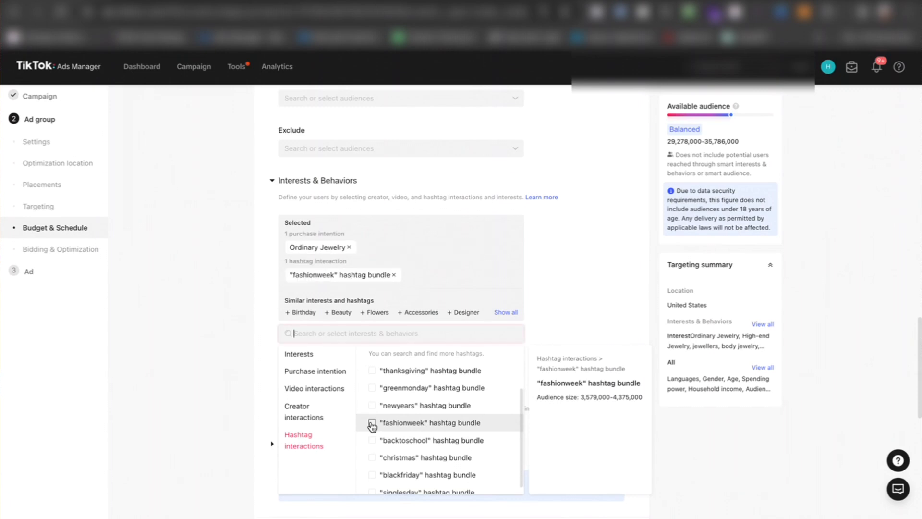
click(574, 287)
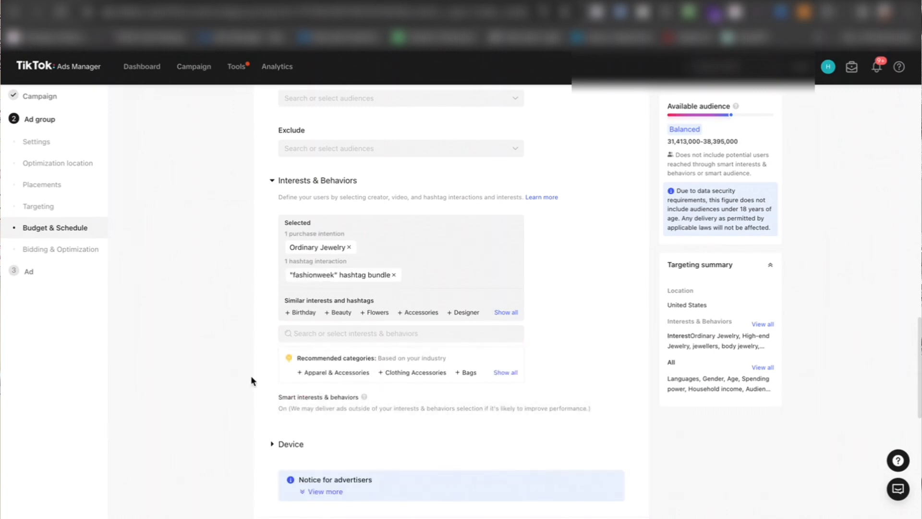
Step: Set the ad group's daily budget to 50 USD and continue to the ad setup
scroll(274, 398, down, 3)
scroll(275, 284, up, 2)
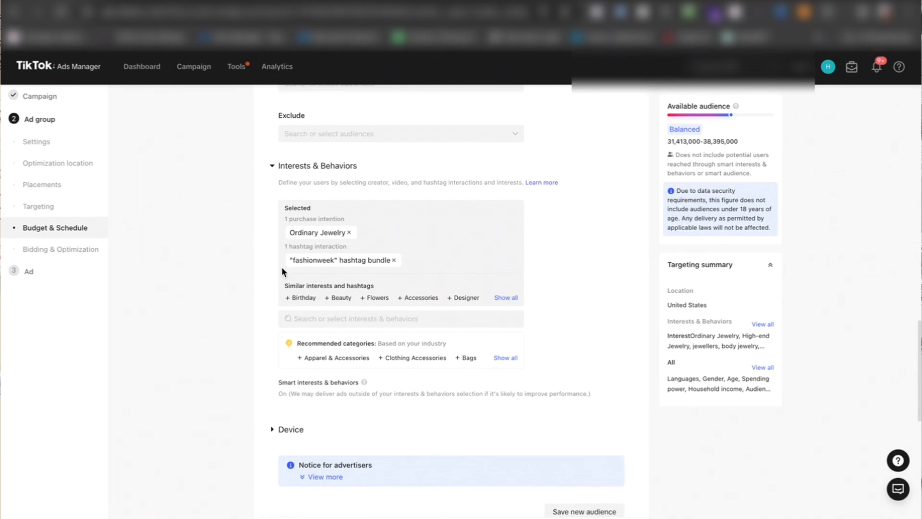
scroll(281, 267, down, 8)
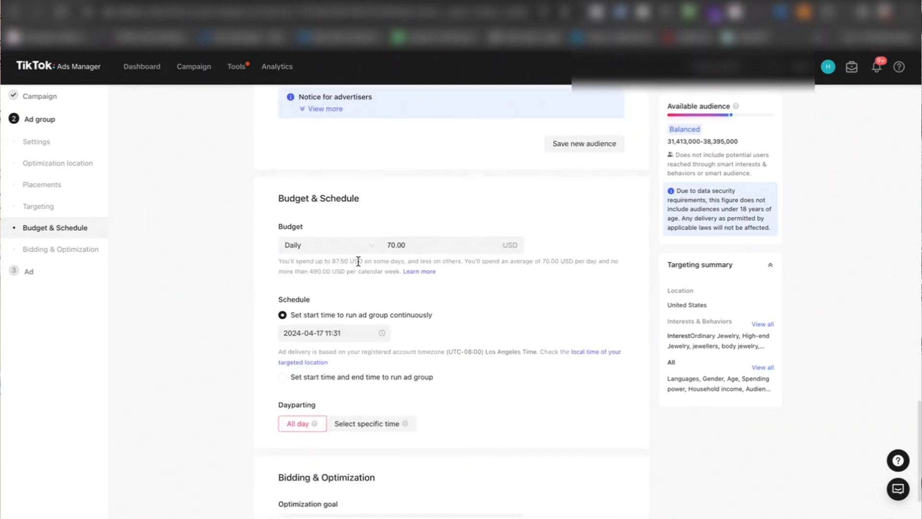
double_click(449, 246)
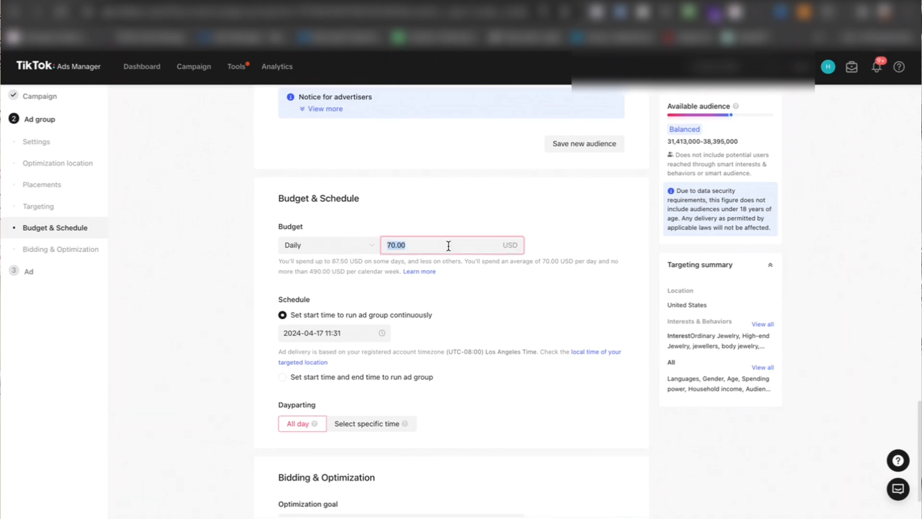
text(50)
scroll(577, 300, down, 5)
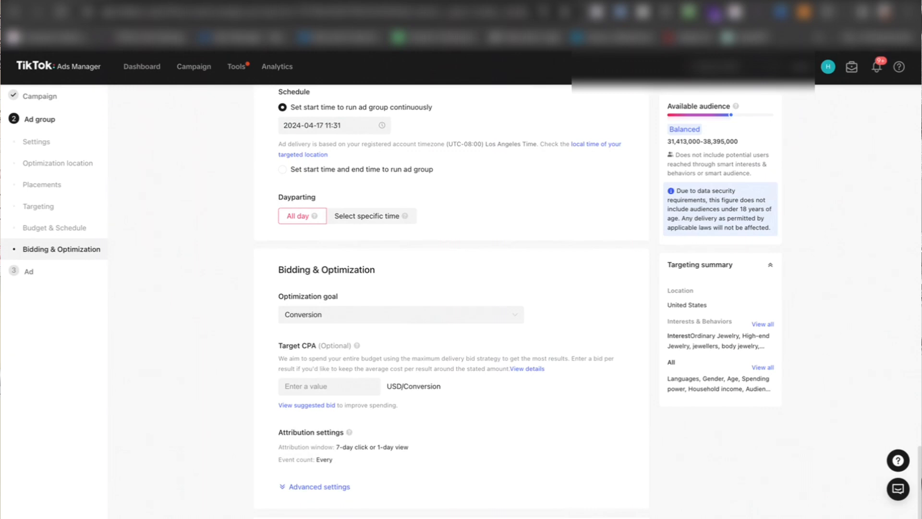
click(632, 509)
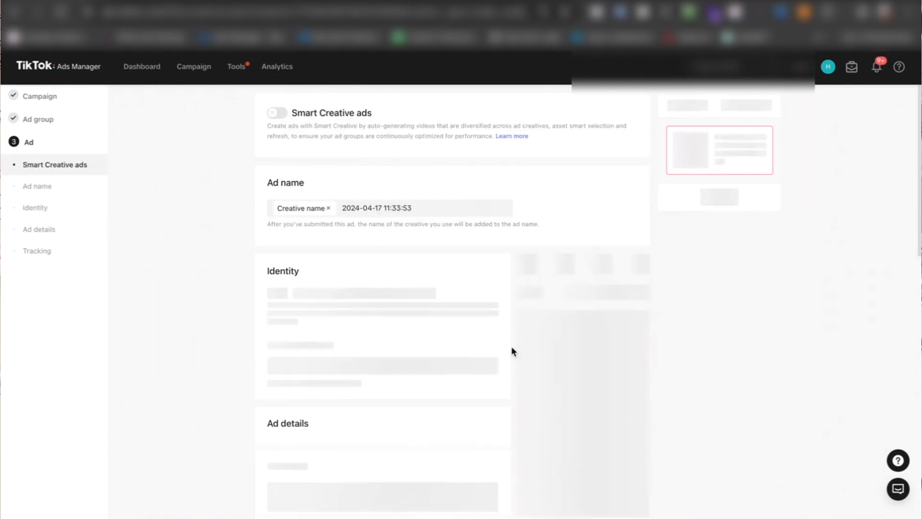
Step: Add the Hip Hop Collab Mashup, Death Row Mashup 3, Sonic Mashup, 35% Black Friday Hip Hop and Death Row Celeb + Testimonial library videos as single-video ads
scroll(511, 346, down, 2)
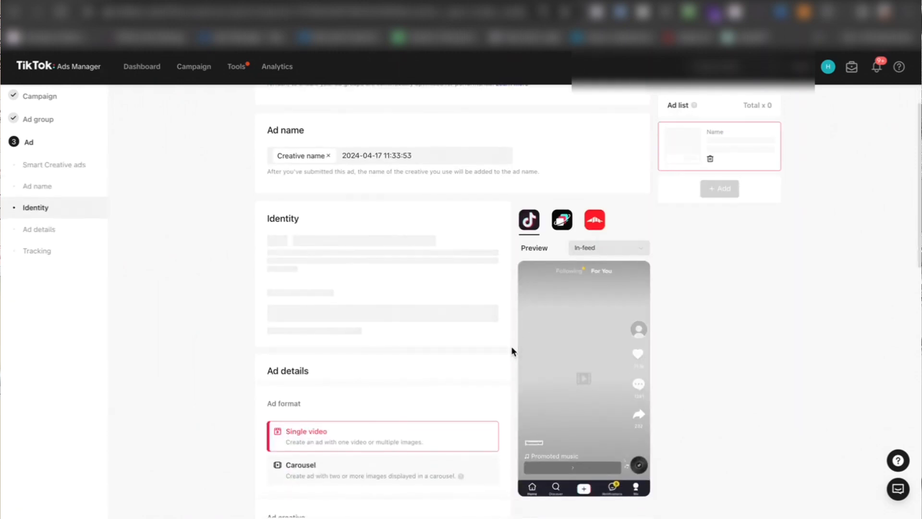
scroll(511, 351, down, 2)
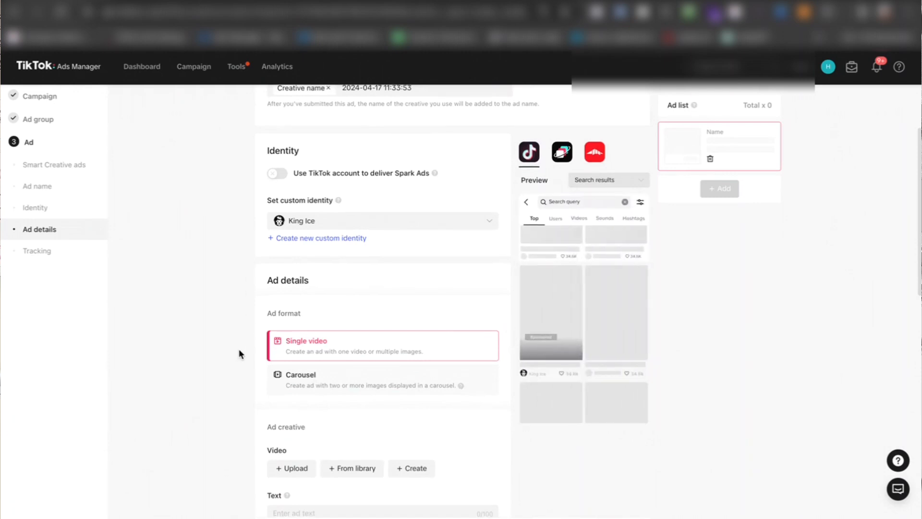
scroll(239, 350, down, 10)
scroll(238, 349, up, 9)
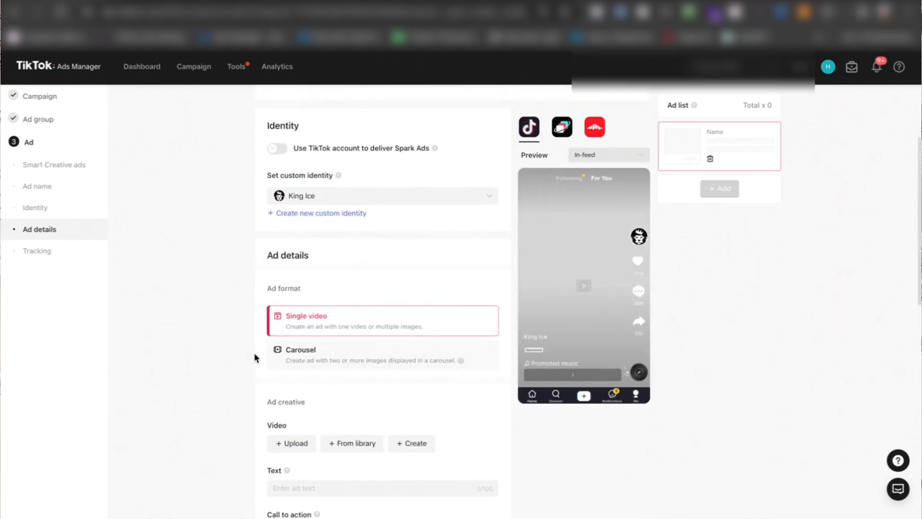
scroll(245, 361, down, 3)
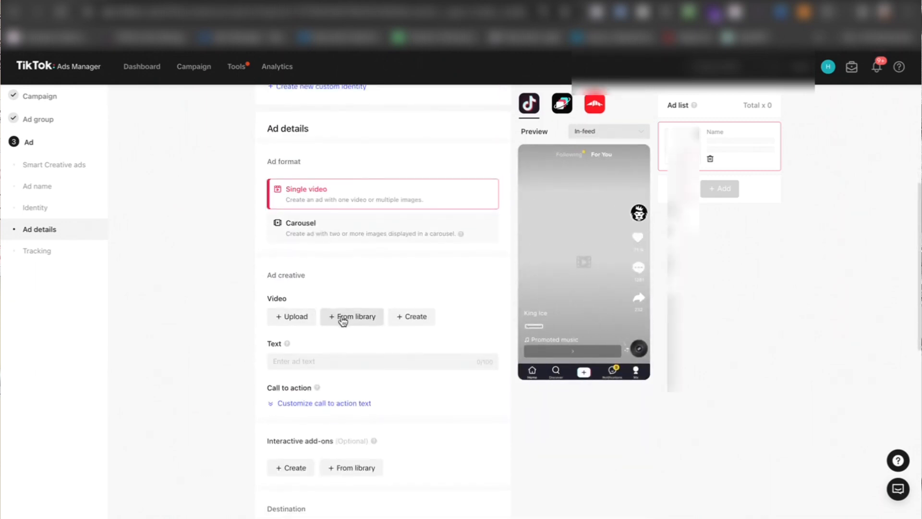
click(343, 318)
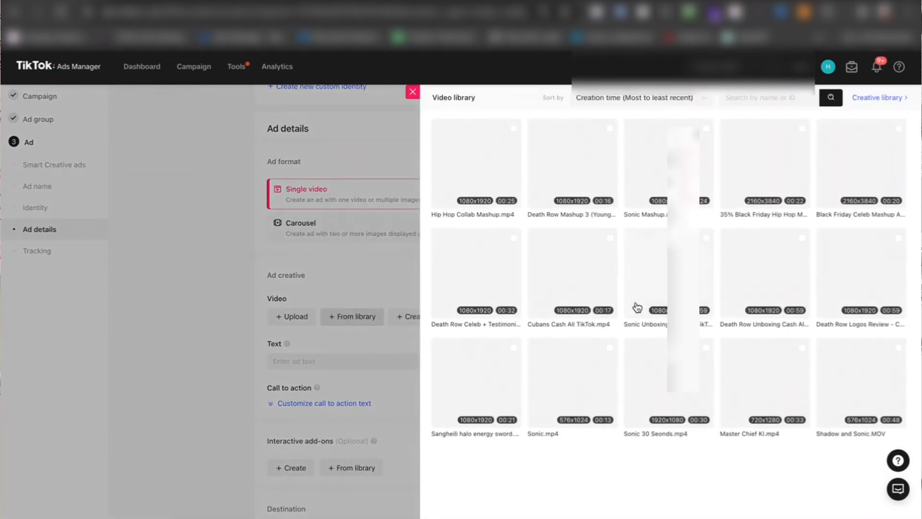
click(514, 131)
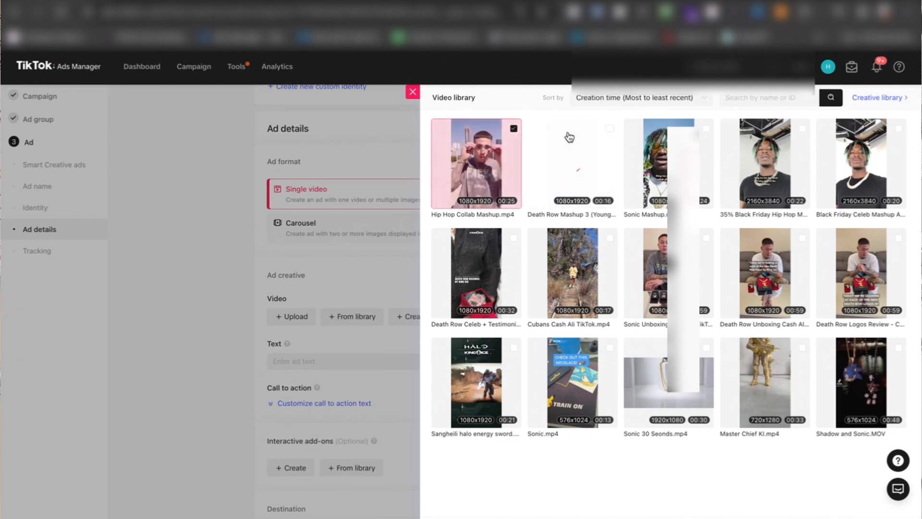
click(610, 129)
click(706, 129)
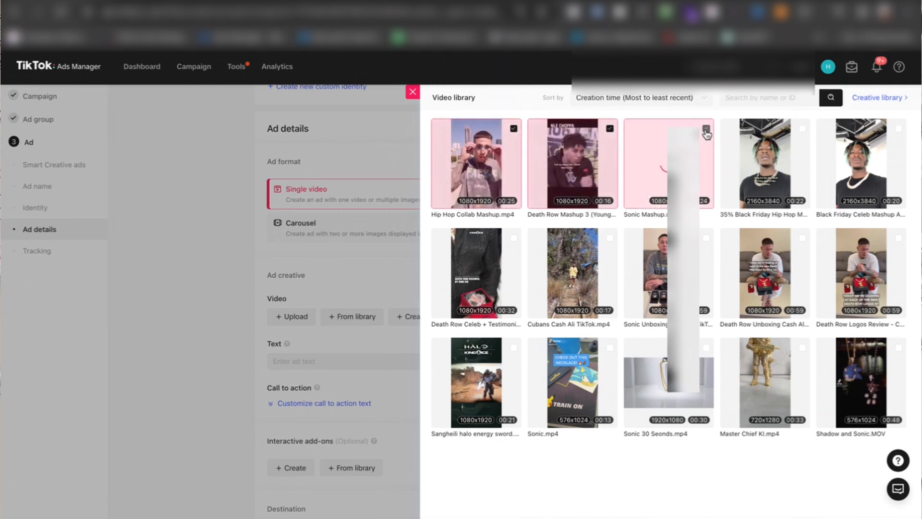
click(802, 129)
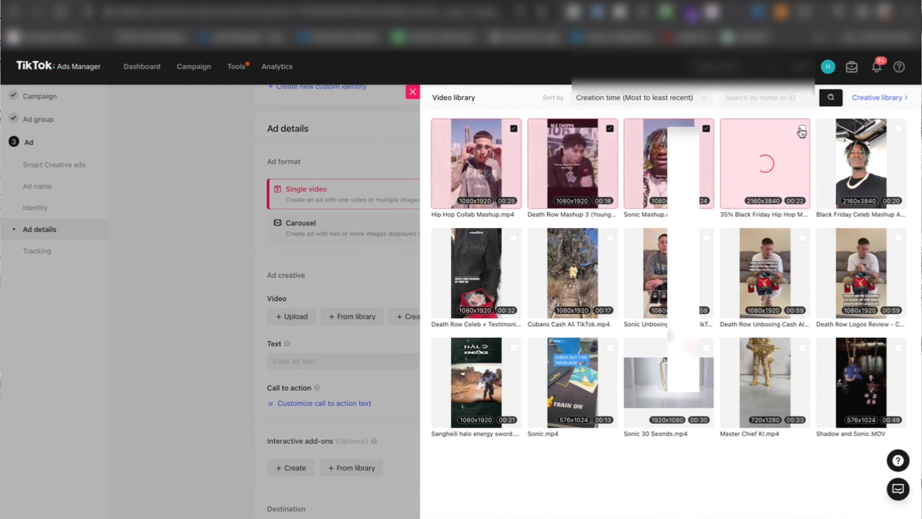
click(513, 238)
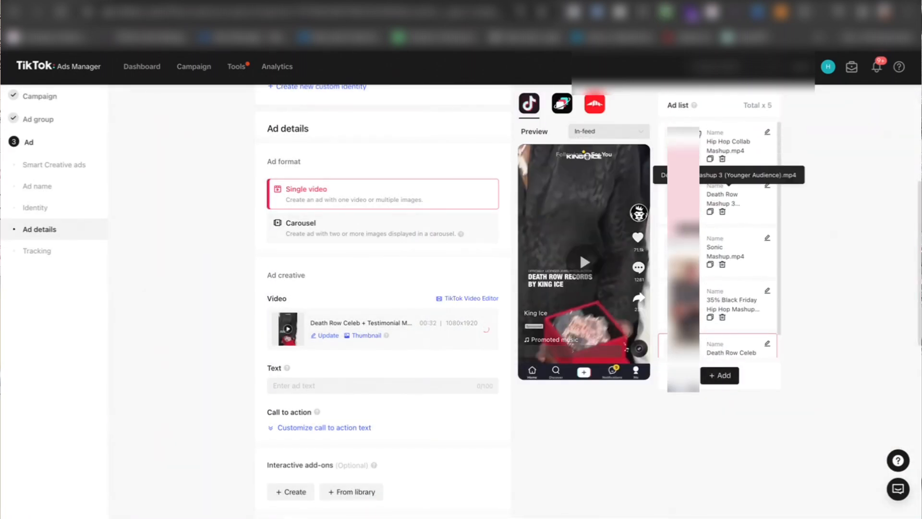
Step: Look through the ad list and enter "Shop now" as the ad text of the Death Row Celeb + Testimonial ad
scroll(712, 317, down, 1)
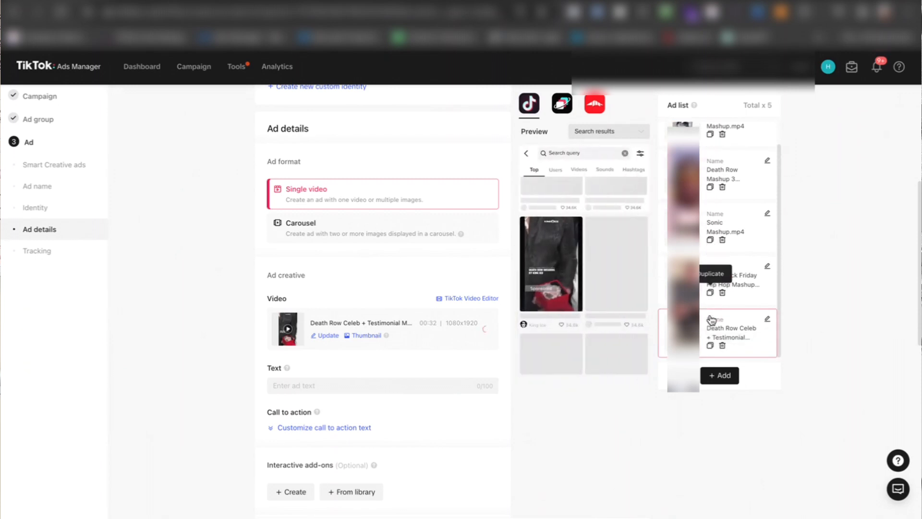
scroll(238, 286, down, 3)
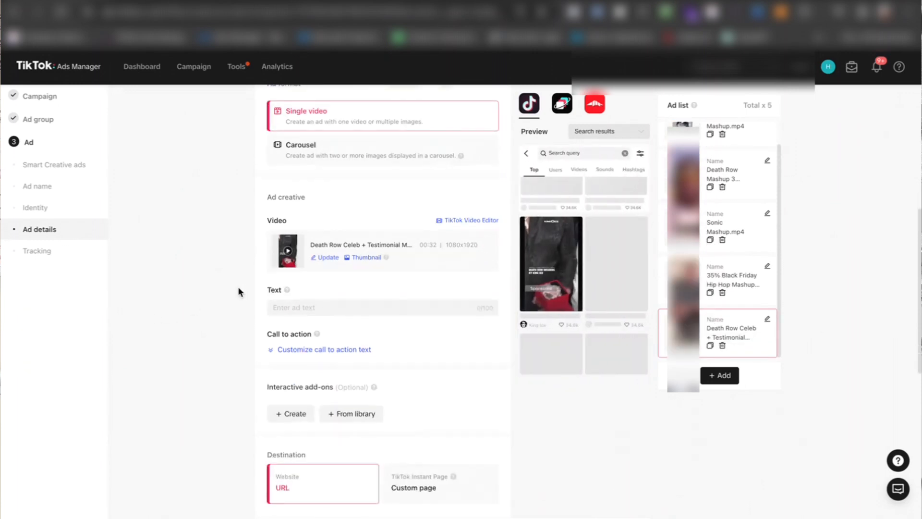
click(315, 251)
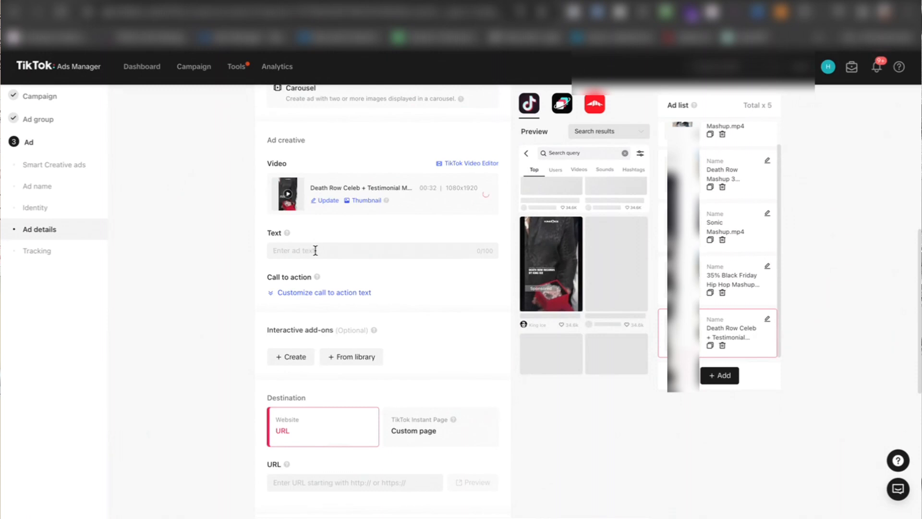
text(Shop now)
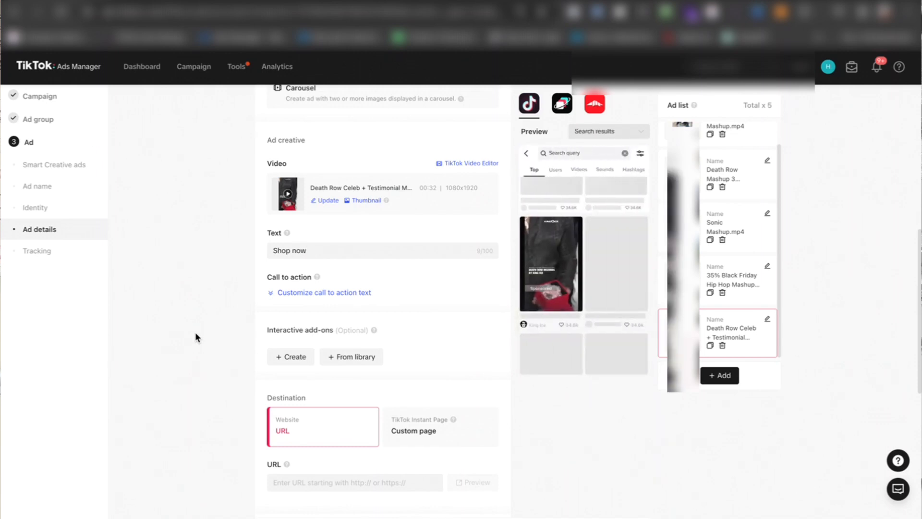
scroll(204, 322, down, 1)
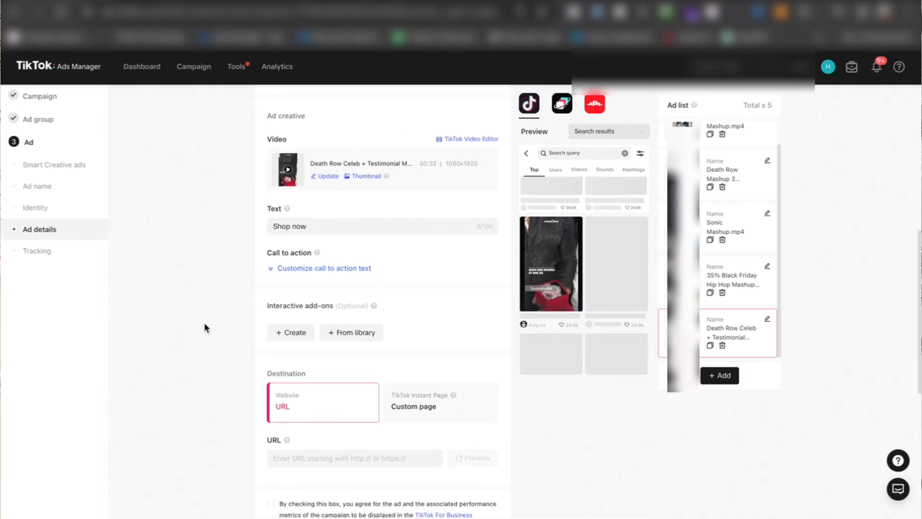
scroll(204, 327, down, 2)
click(294, 342)
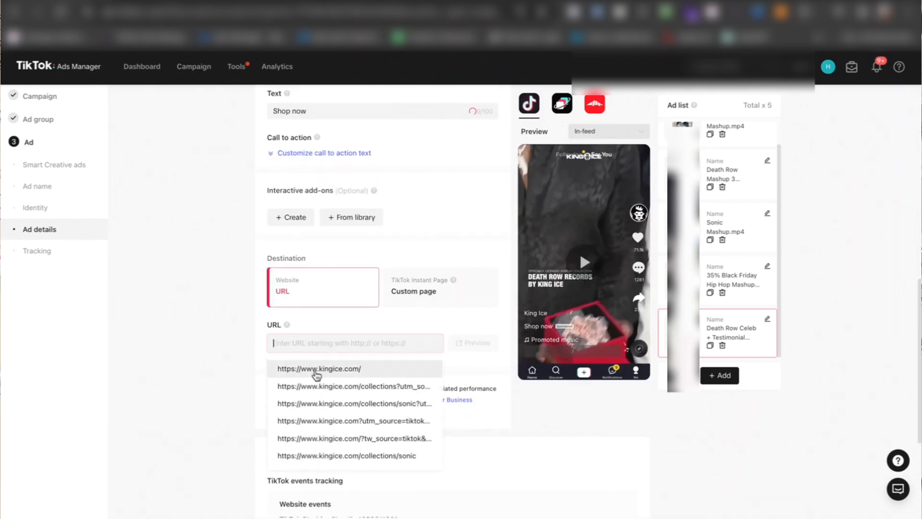
click(316, 370)
Step: Review the optional tracking settings, the destination, the ad creative and the identity settings of the ad
scroll(269, 341, down, 3)
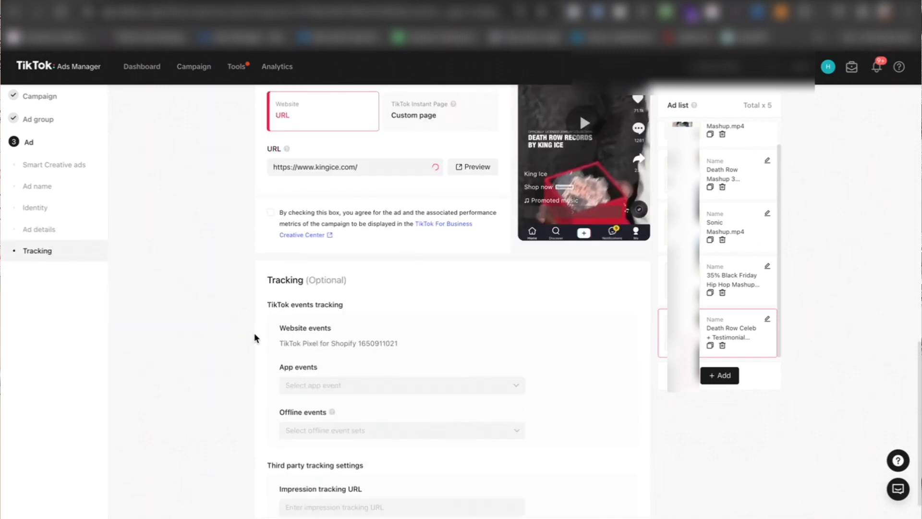
scroll(254, 336, down, 3)
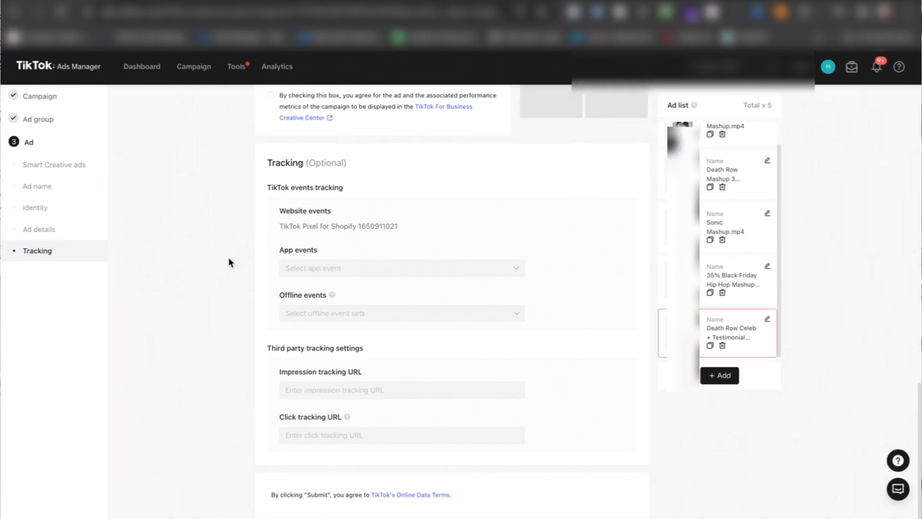
scroll(229, 261, up, 4)
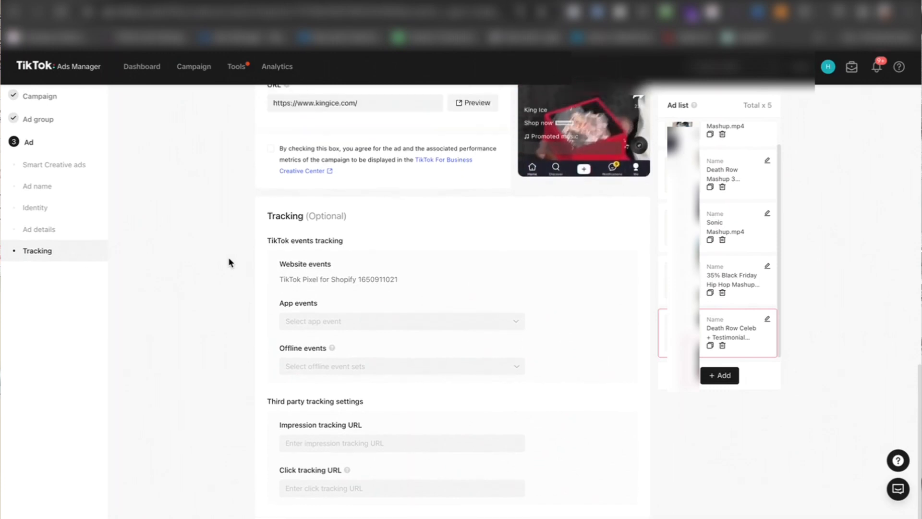
scroll(229, 260, up, 1)
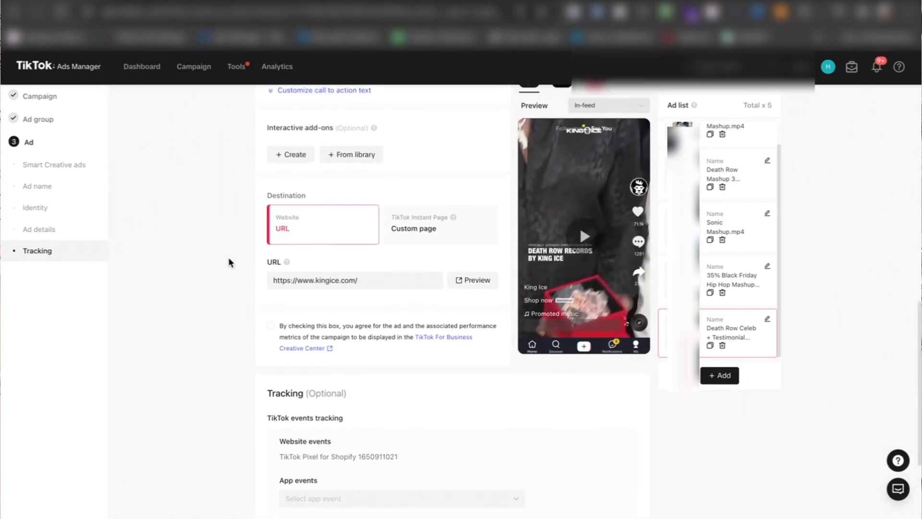
scroll(229, 262, down, 1)
scroll(229, 262, up, 5)
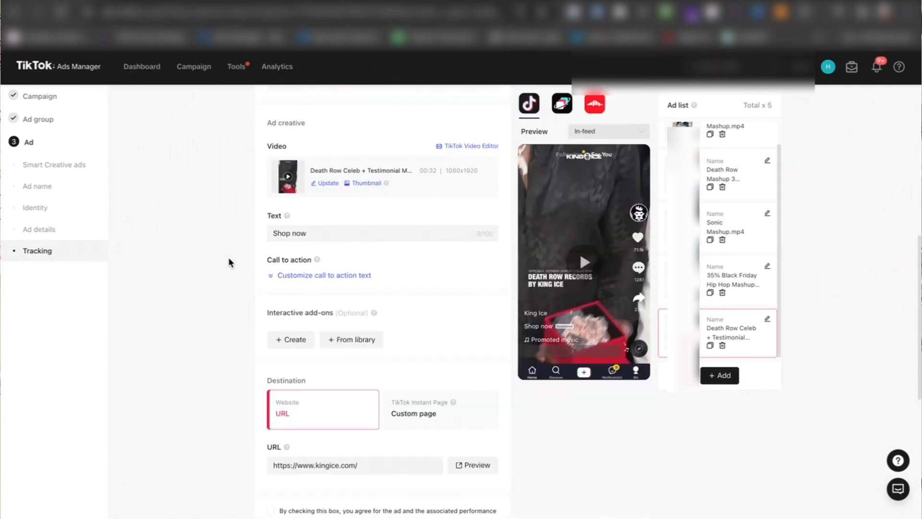
scroll(229, 261, up, 6)
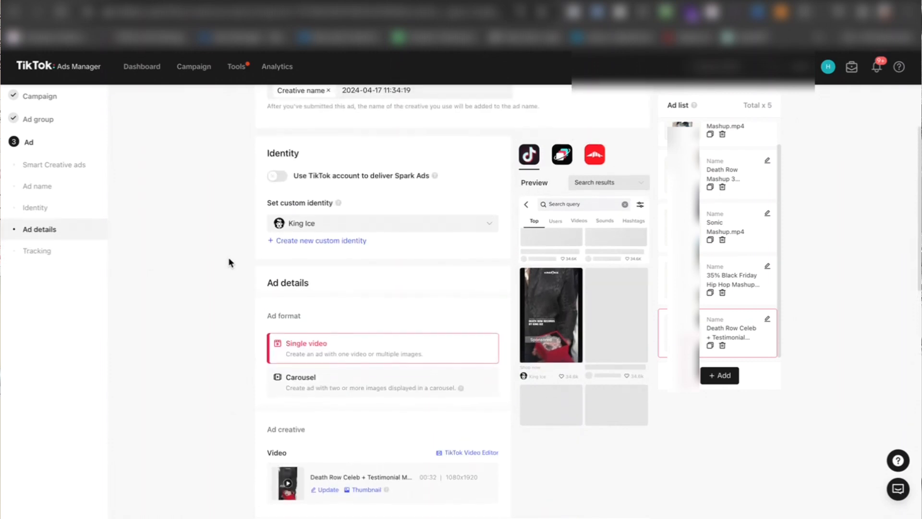
Step: Review the ad's custom identity, preview, ad name and Smart Creative settings, and return to the start of the ad list
scroll(229, 262, up, 1)
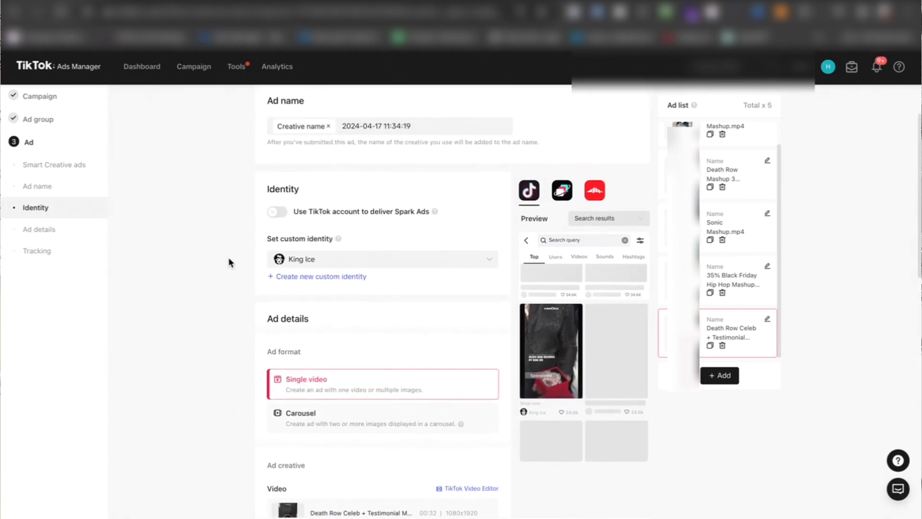
click(335, 269)
click(336, 267)
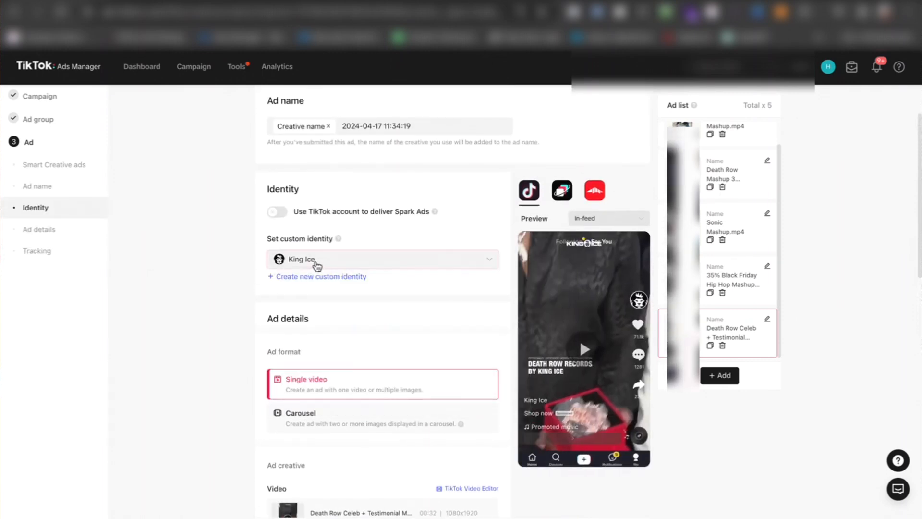
scroll(327, 220, up, 1)
scroll(424, 180, up, 1)
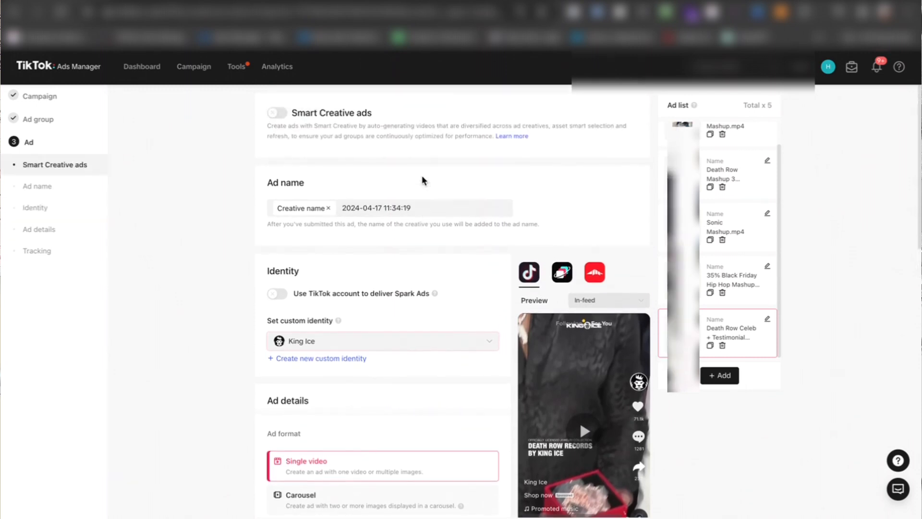
scroll(728, 279, up, 1)
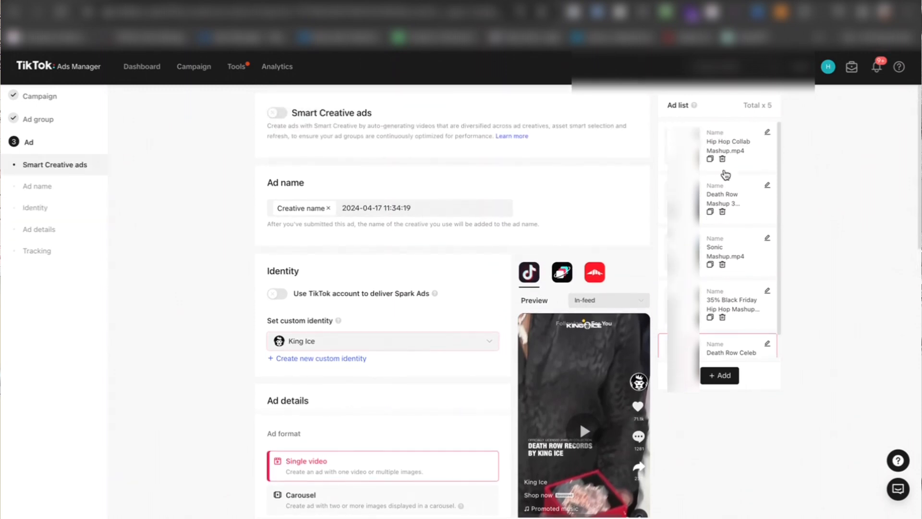
Step: Review the Hip Hop Collab Mashup and Death Row Mashup 3 ads, checking the latter's ad details and tracking settings
click(726, 142)
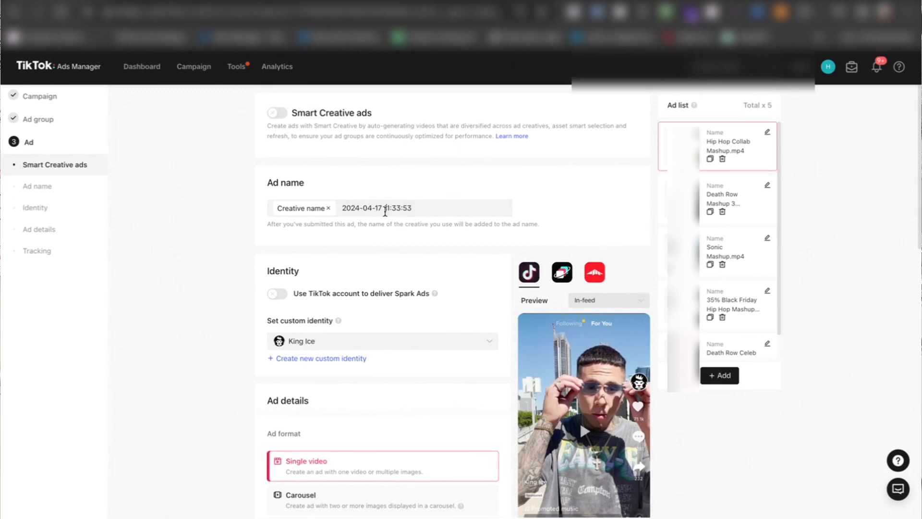
click(731, 193)
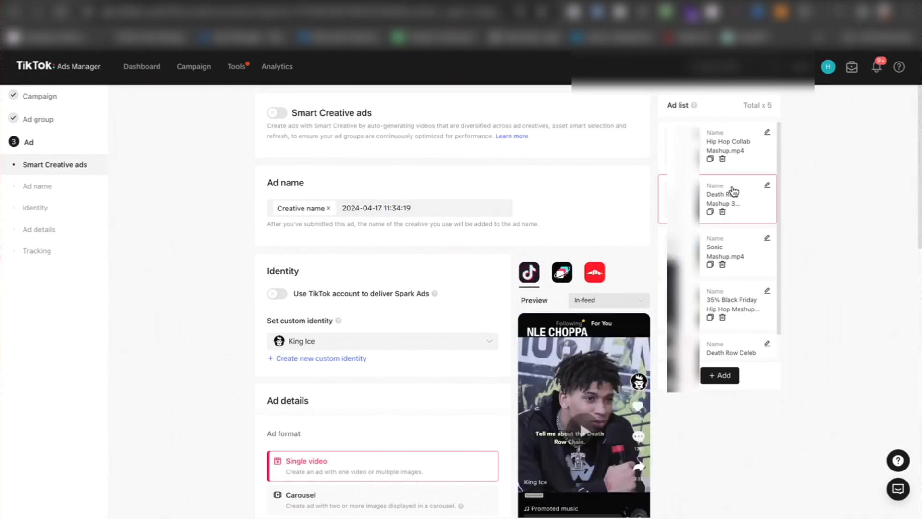
scroll(407, 356, down, 4)
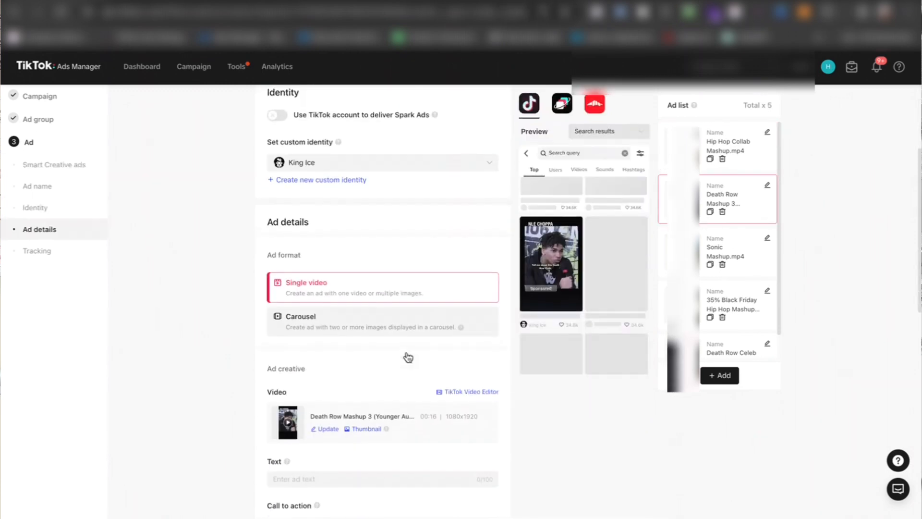
scroll(408, 357, up, 4)
scroll(407, 355, down, 10)
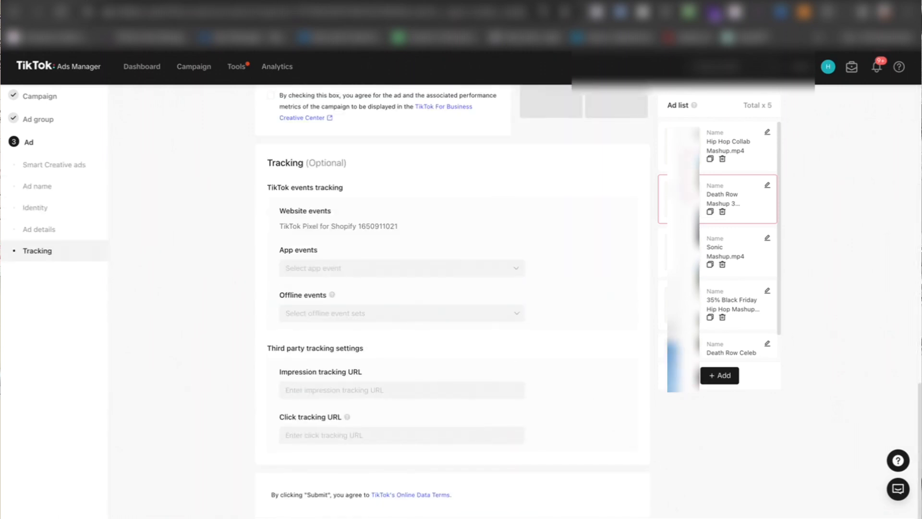
Step: Inspect the ad text field of the Death Row Mashup 3 ad and look over the remaining ads in the list
scroll(346, 314, up, 10)
click(339, 313)
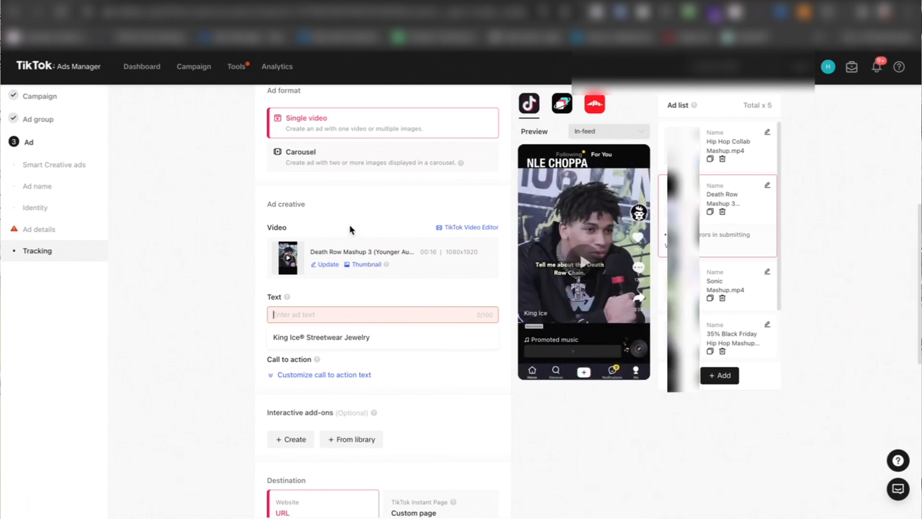
scroll(350, 229, up, 2)
scroll(350, 226, down, 2)
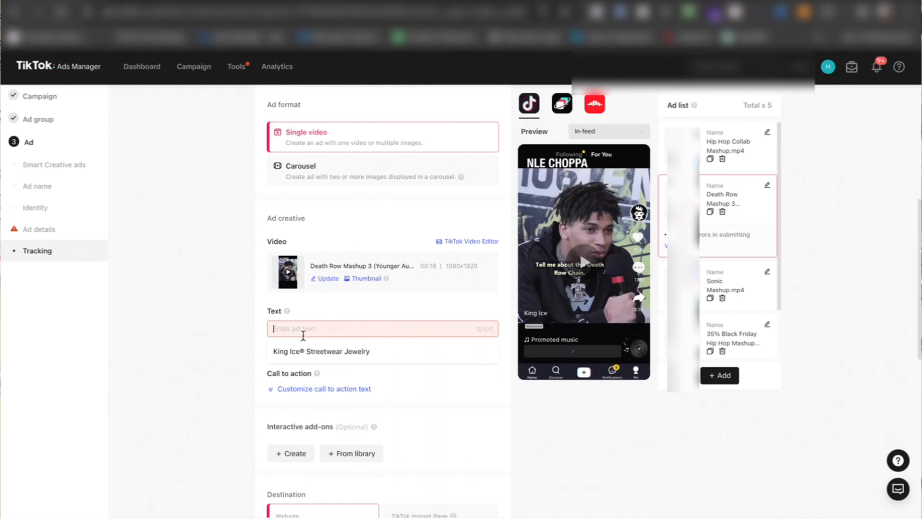
scroll(734, 223, down, 1)
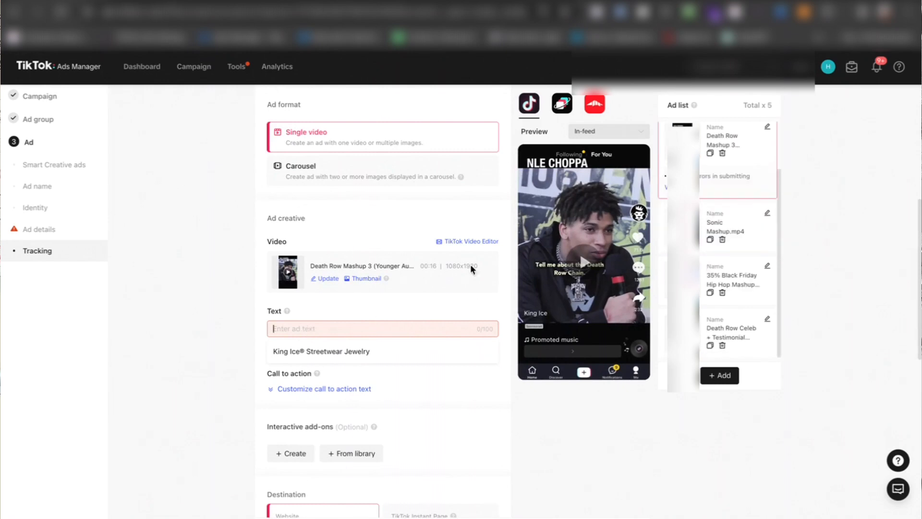
scroll(341, 269, up, 5)
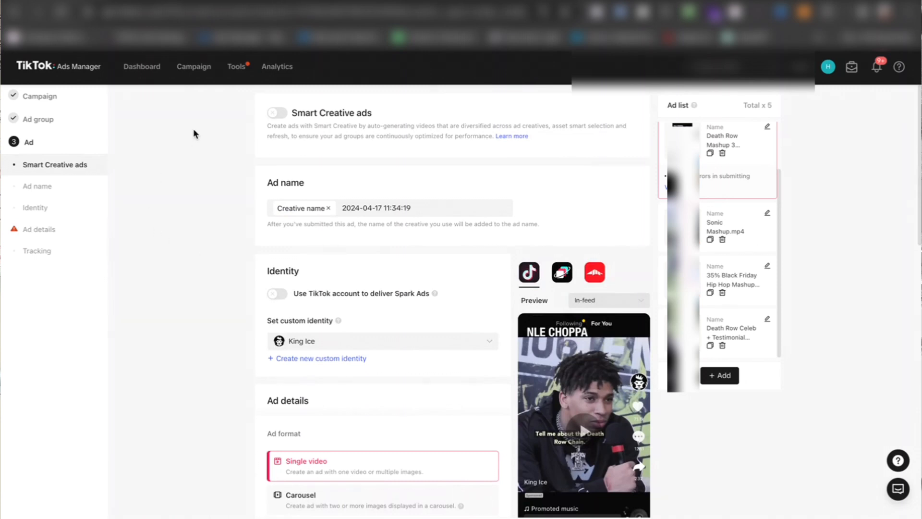
Step: Exit the ad setup without saving a draft and show the ad groups of the HM | Prospecting | Purchase campaign
click(192, 68)
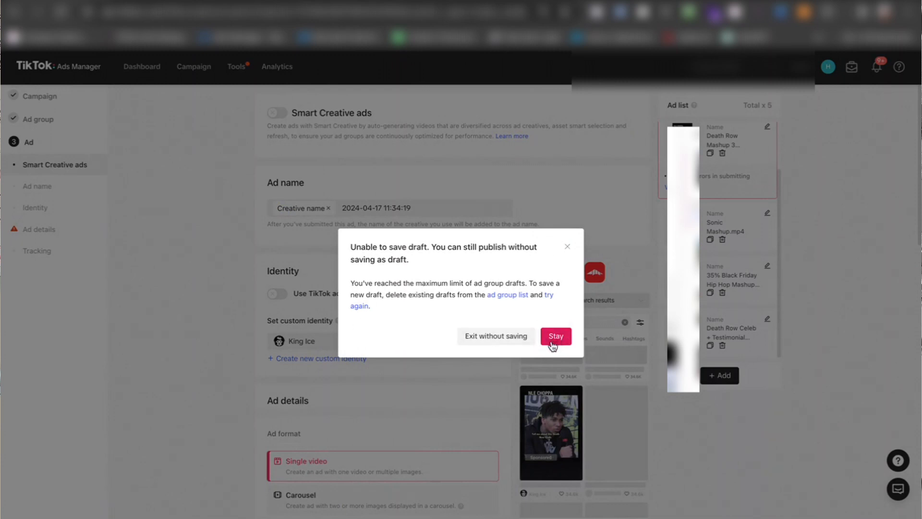
click(495, 337)
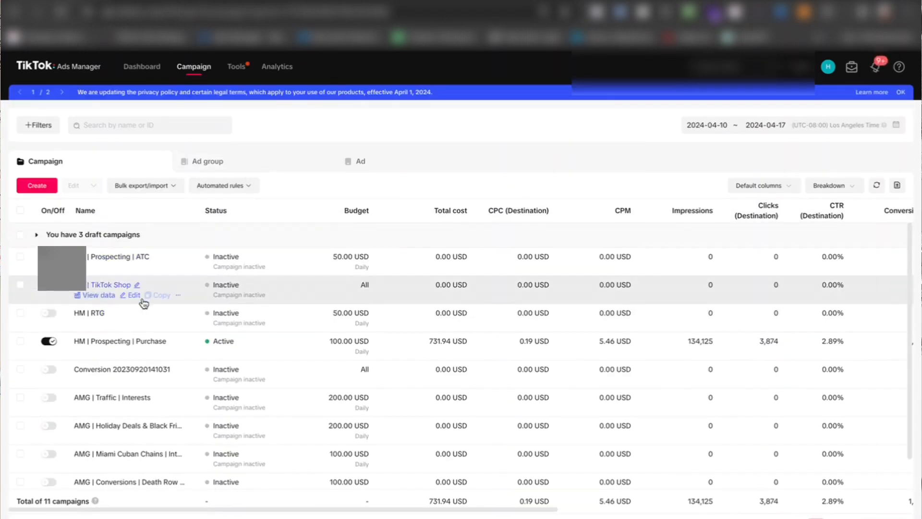
click(20, 341)
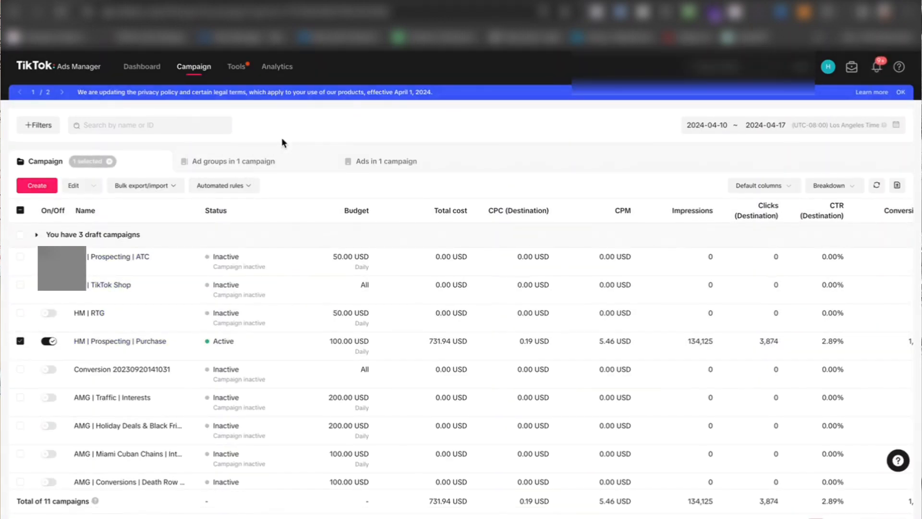
click(264, 161)
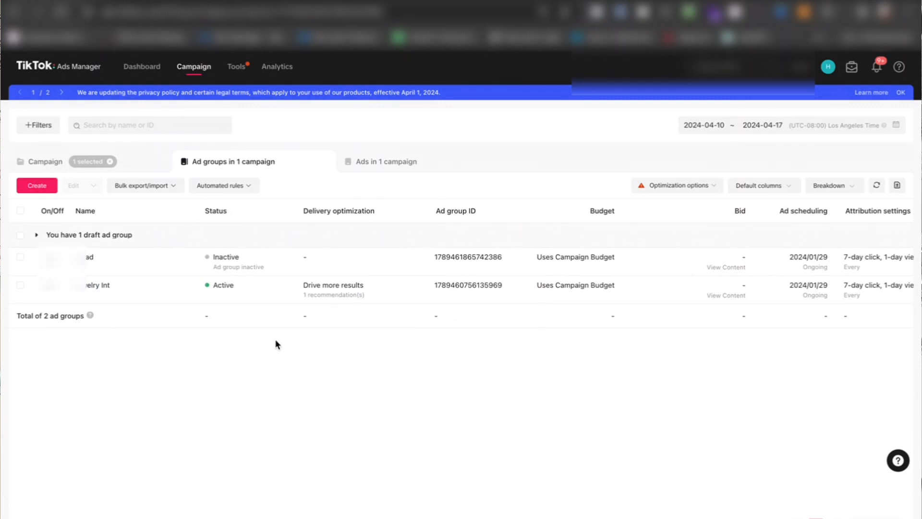
Step: Examine the bid, scheduling, attribution, cost and click columns of the campaign's ad groups
mouse_move(358, 271)
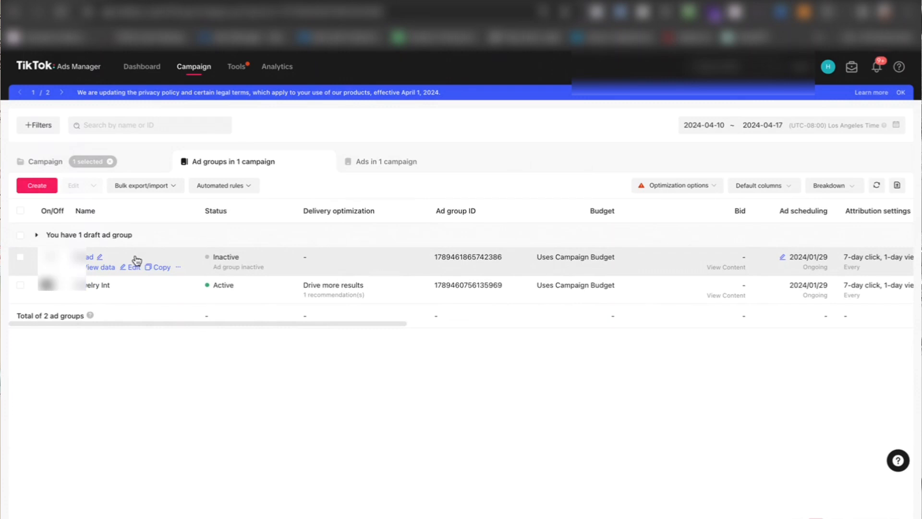
scroll(500, 265, right, 10)
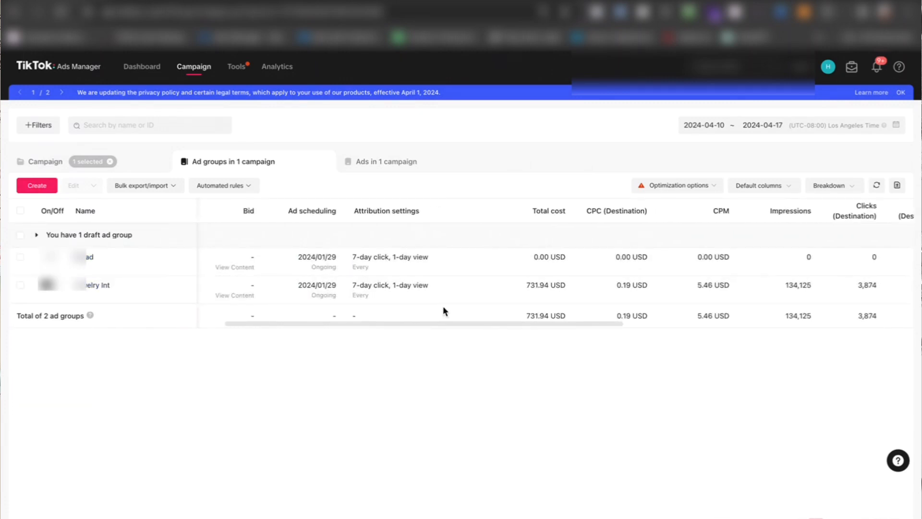
scroll(533, 285, right, 8)
scroll(532, 284, right, 6)
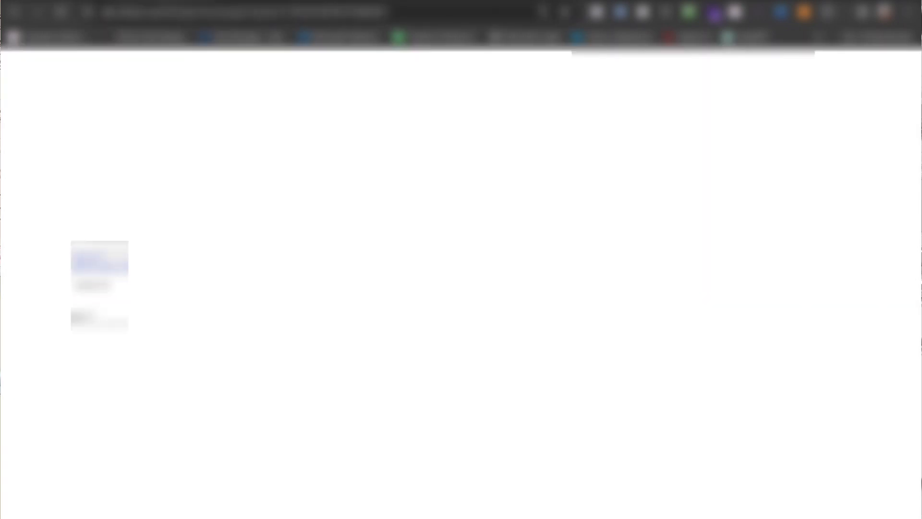
Step: Compare cost, CPM, clicks, CTR, complete payment and ROAS of the active campaigns in the account with the Doja Cat campaign
scroll(396, 305, left, 2)
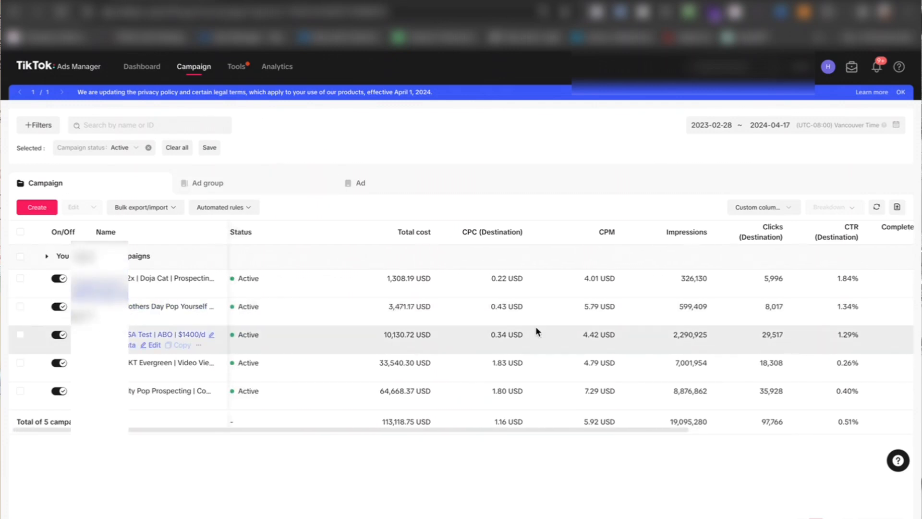
scroll(536, 329, left, 1)
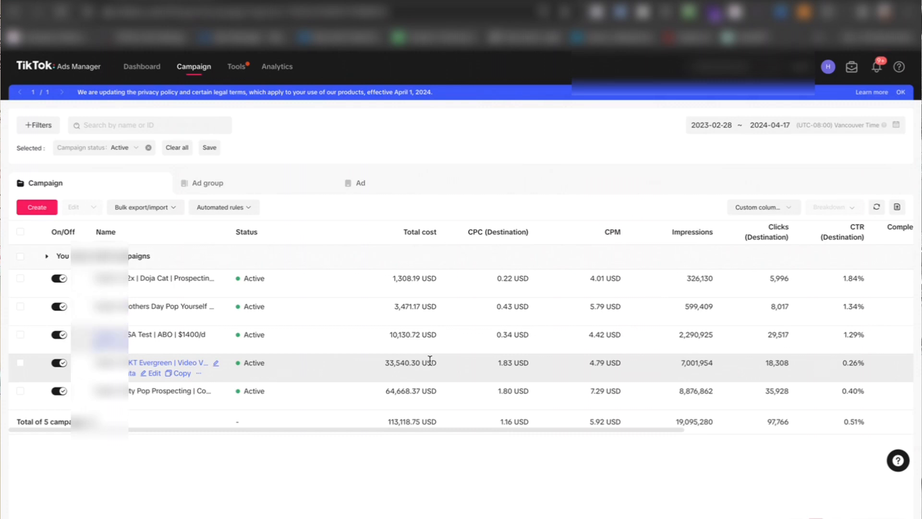
scroll(552, 302, right, 1)
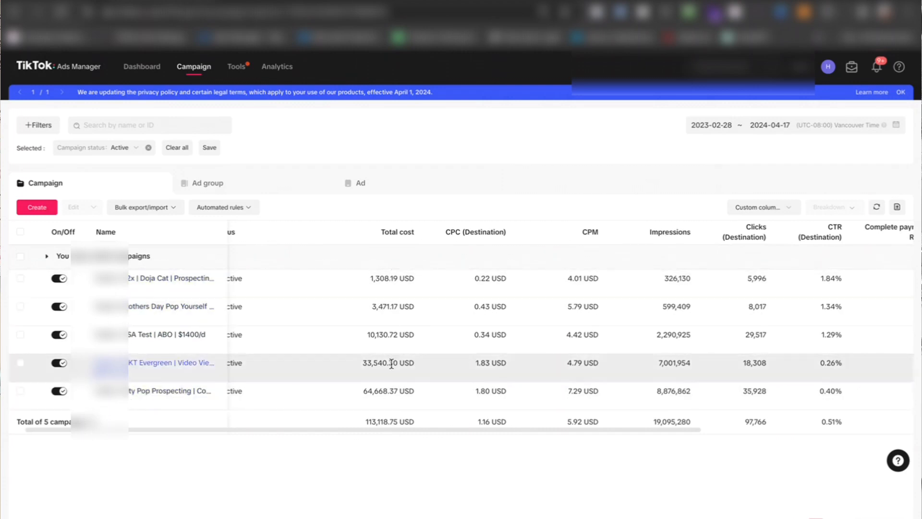
scroll(507, 352, right, 3)
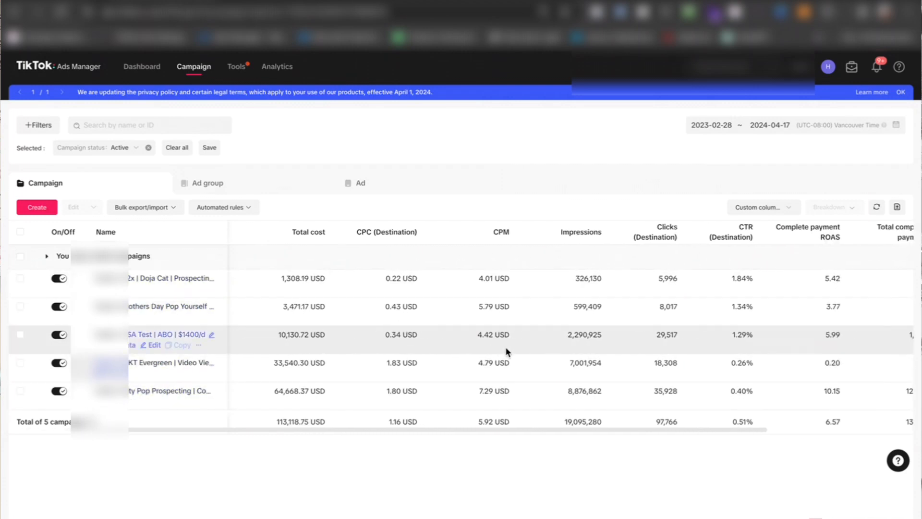
scroll(507, 353, right, 2)
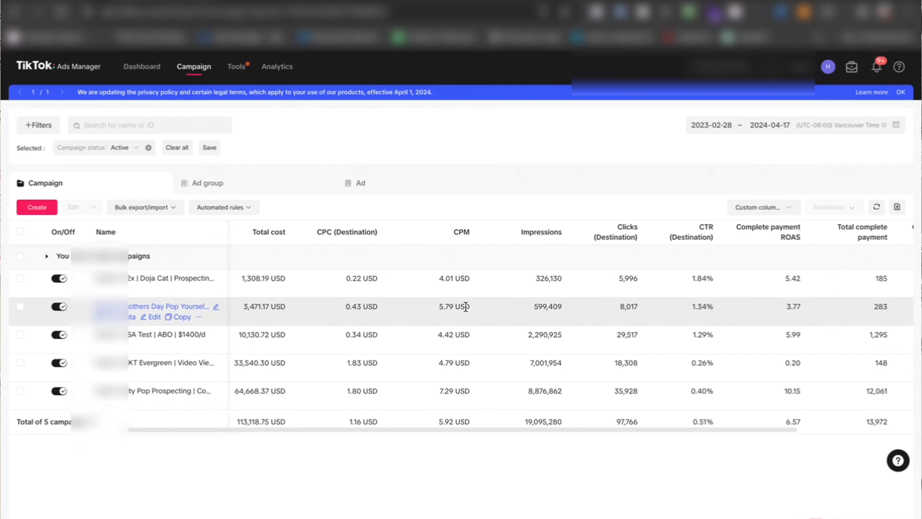
scroll(465, 306, right, 3)
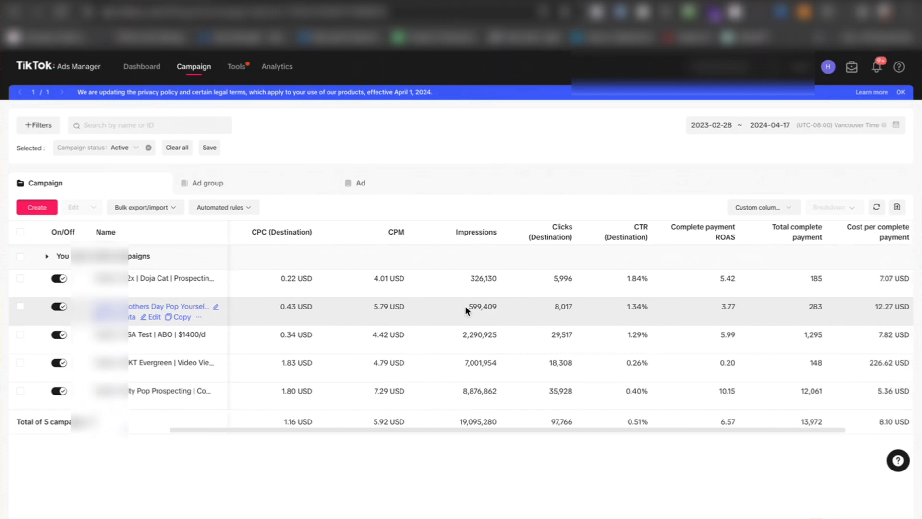
scroll(465, 305, right, 4)
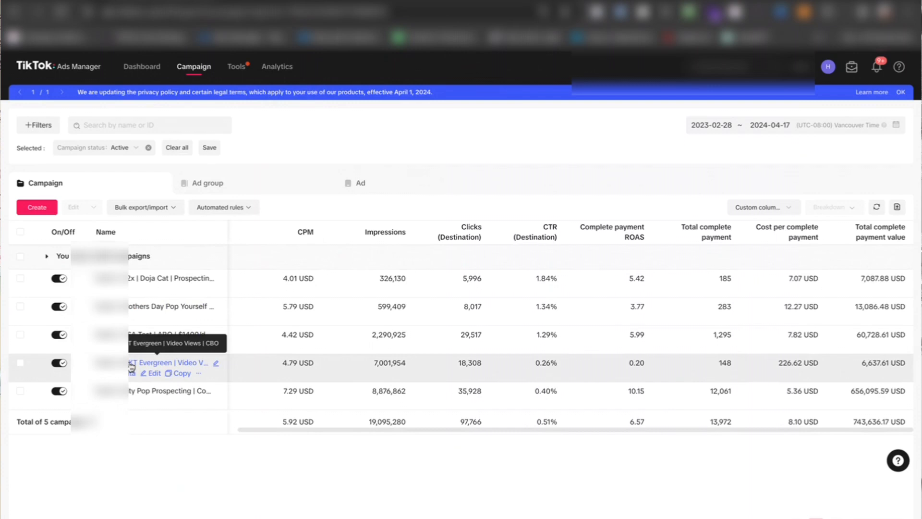
Step: Switch to the account with the Website Conversions campaigns and compare their cost, CPC, CTR, add-to-cart, complete payment and ROAS figures
click(266, 2)
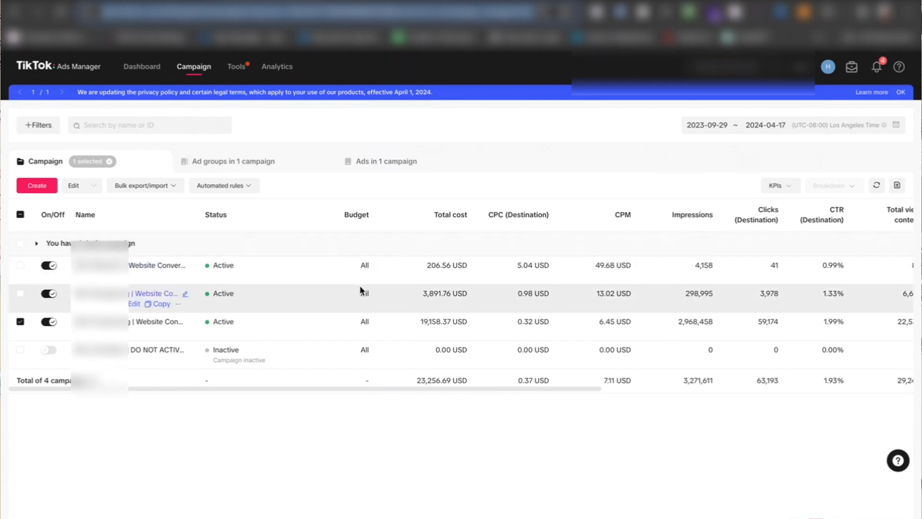
scroll(362, 290, right, 2)
scroll(360, 286, left, 1)
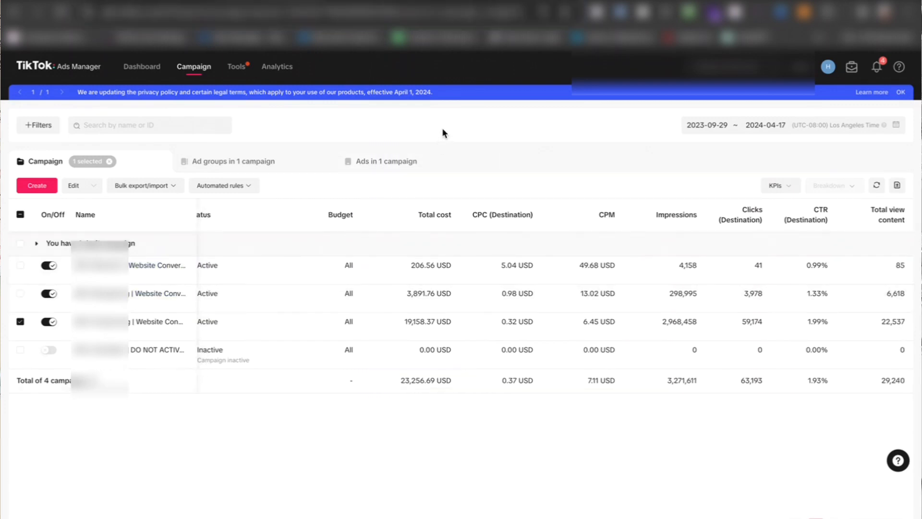
scroll(436, 265, left, 2)
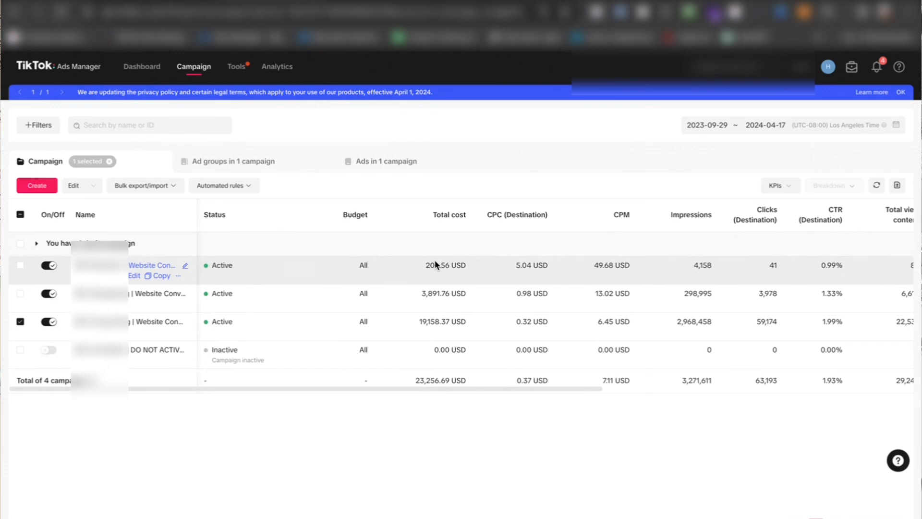
scroll(436, 264, right, 3)
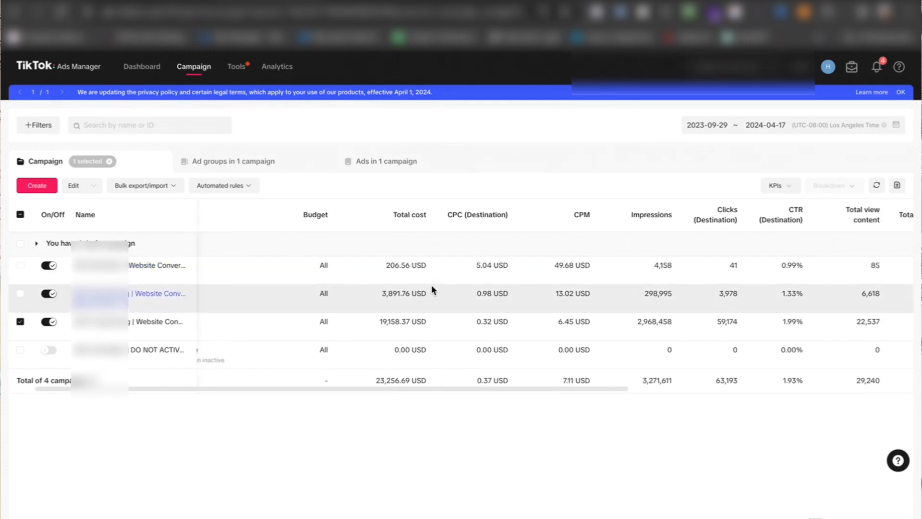
scroll(484, 291, left, 1)
scroll(483, 289, left, 2)
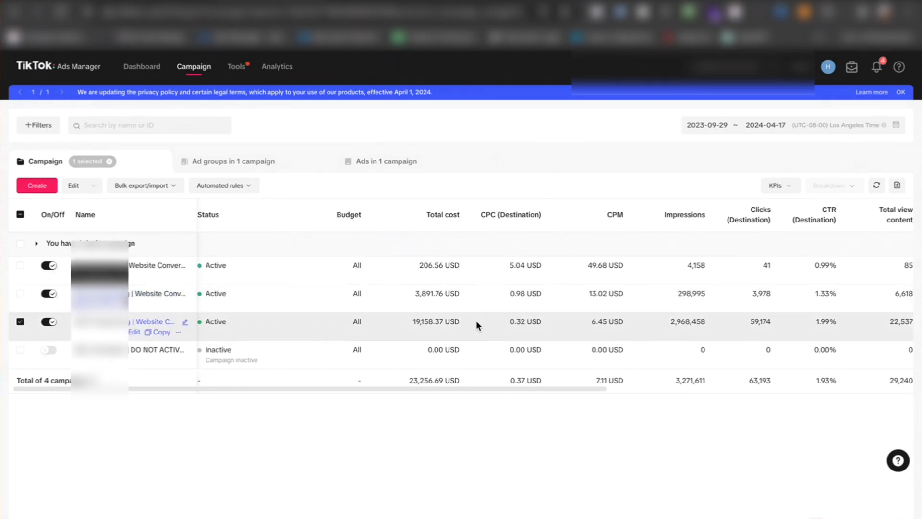
scroll(475, 325, right, 2)
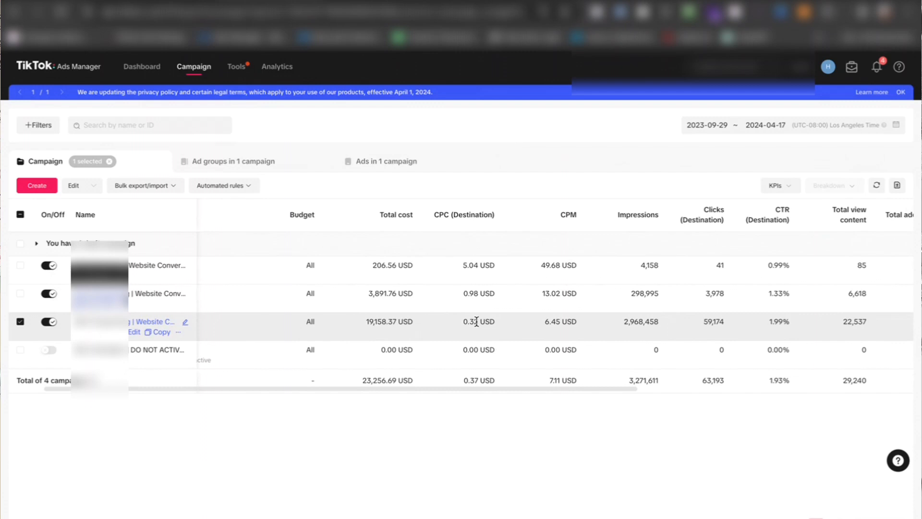
scroll(476, 322, right, 10)
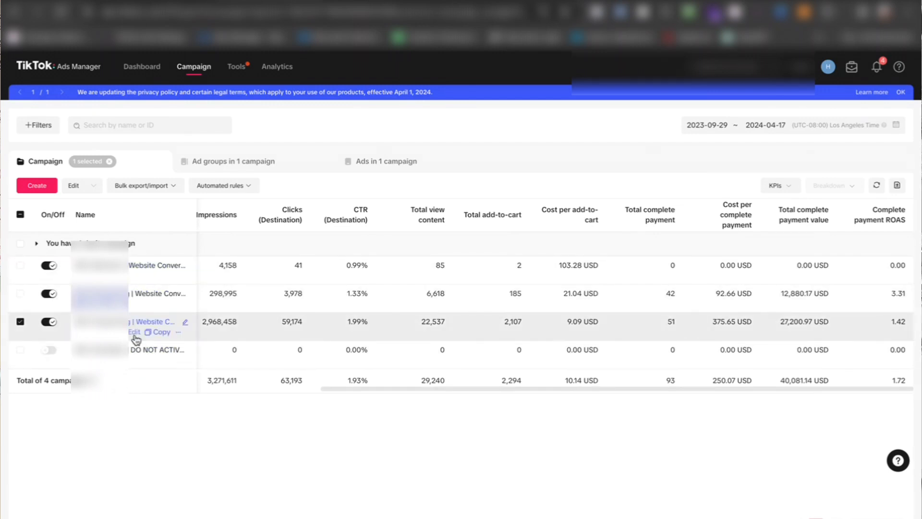
Step: Open the ad groups of the selected Website Conversions campaign and look through their budgets, bids and attribution settings
click(263, 171)
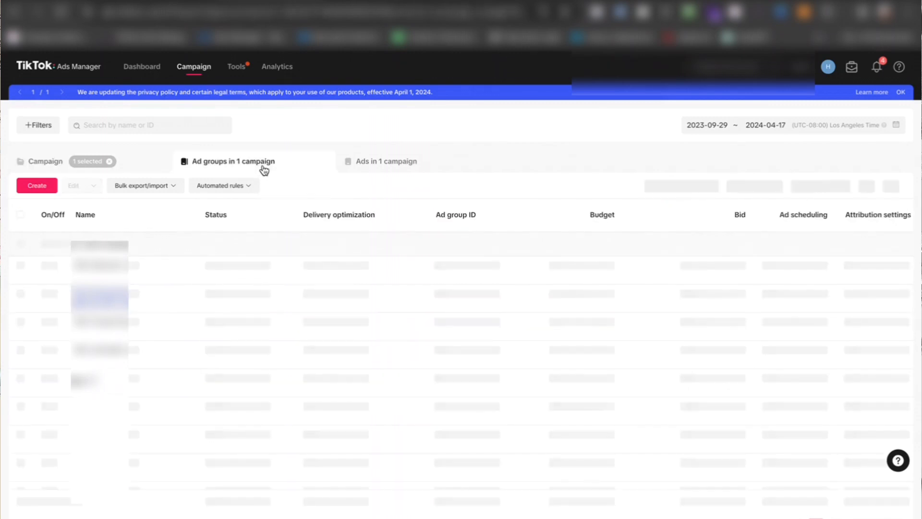
scroll(315, 384, down, 3)
scroll(315, 384, up, 3)
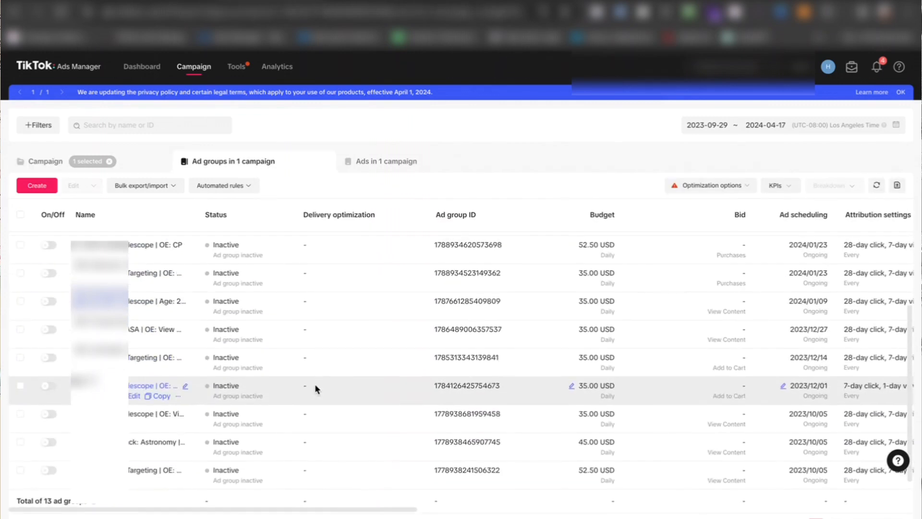
Step: Open the active telescope and space ad group for editing and look over its placement settings
scroll(149, 402, down, 4)
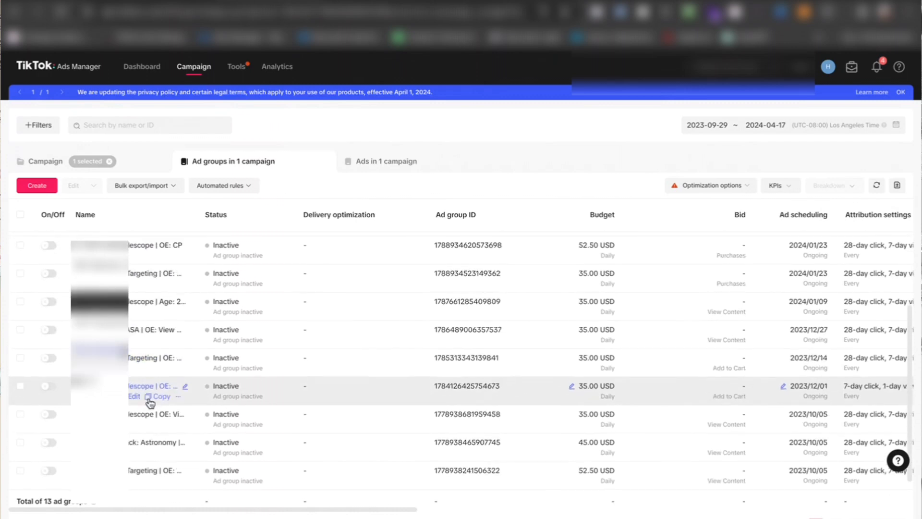
scroll(149, 402, up, 5)
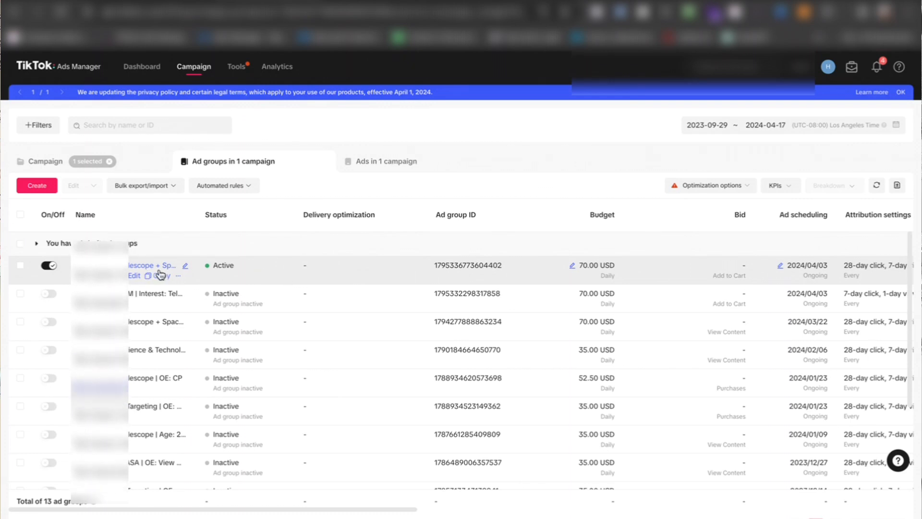
click(134, 276)
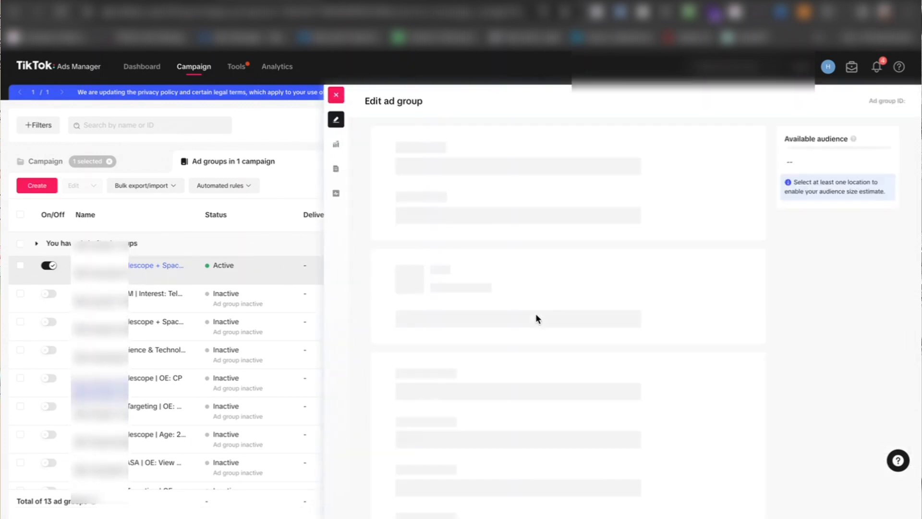
scroll(536, 315, down, 6)
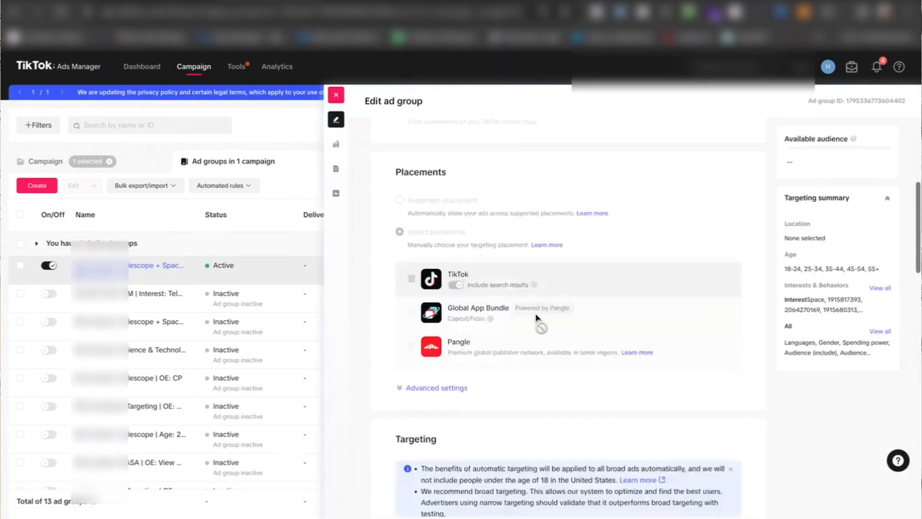
scroll(536, 317, down, 5)
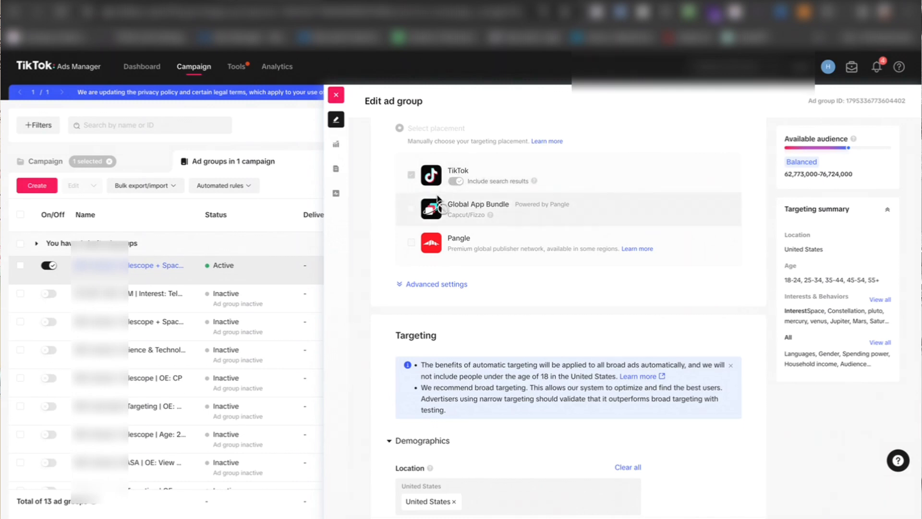
scroll(473, 286, down, 5)
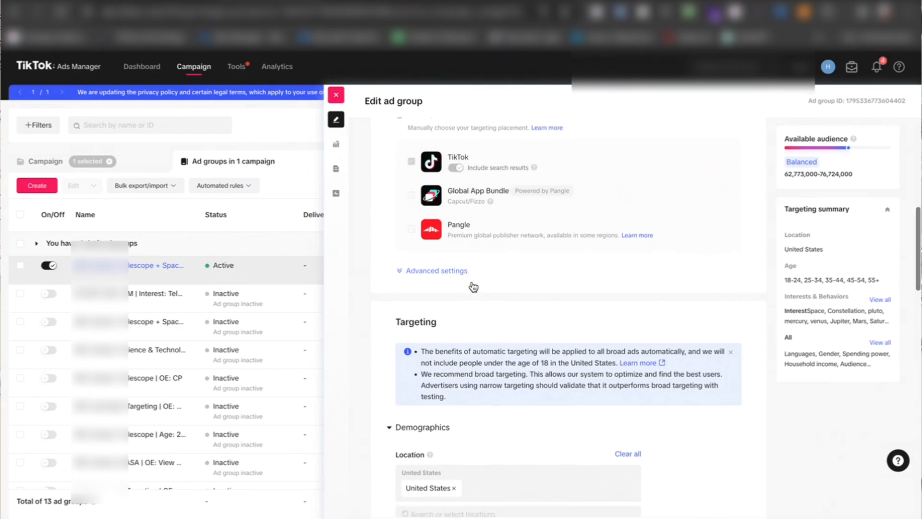
Step: Review the ad group's location, gender, age, language, spending power, household income and audience targeting
scroll(472, 285, down, 6)
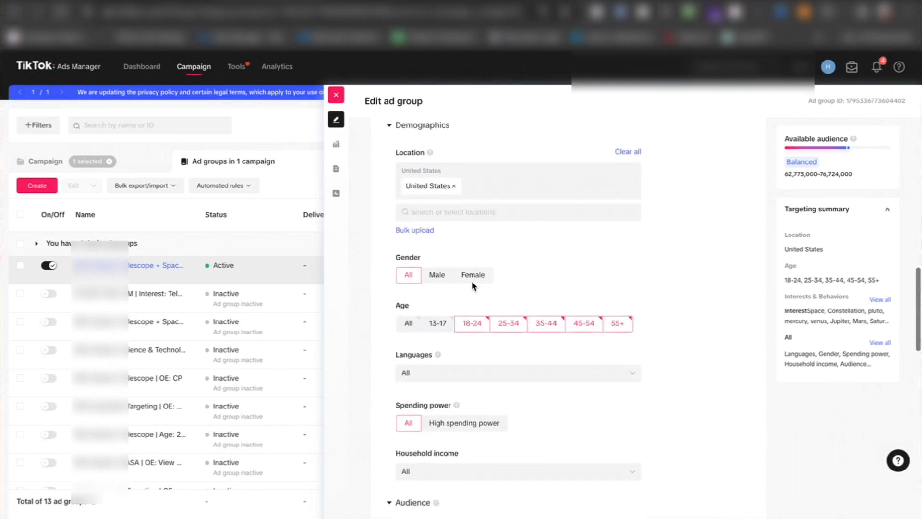
scroll(473, 284, up, 3)
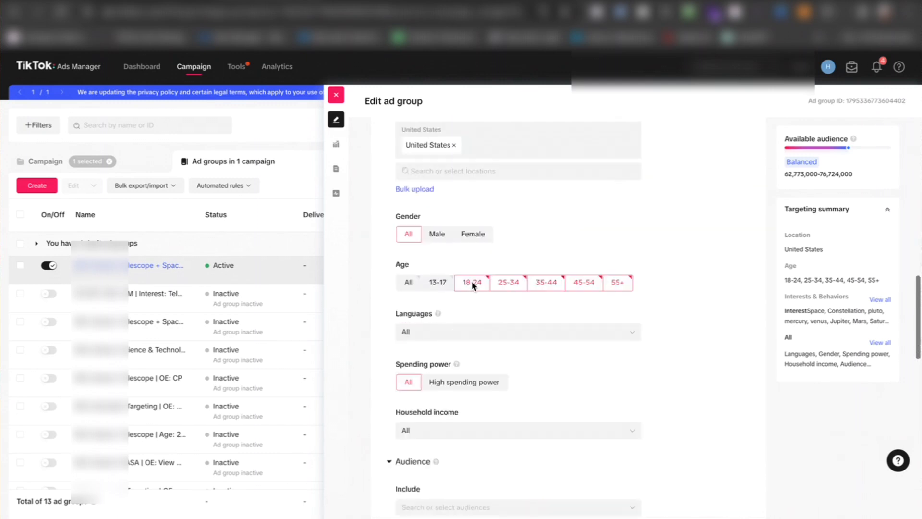
scroll(594, 294, down, 4)
scroll(595, 295, down, 4)
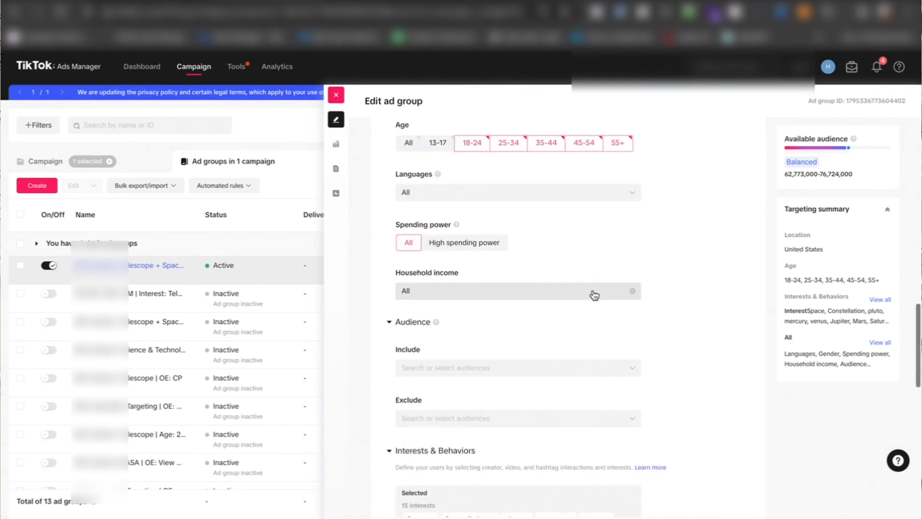
scroll(593, 294, up, 5)
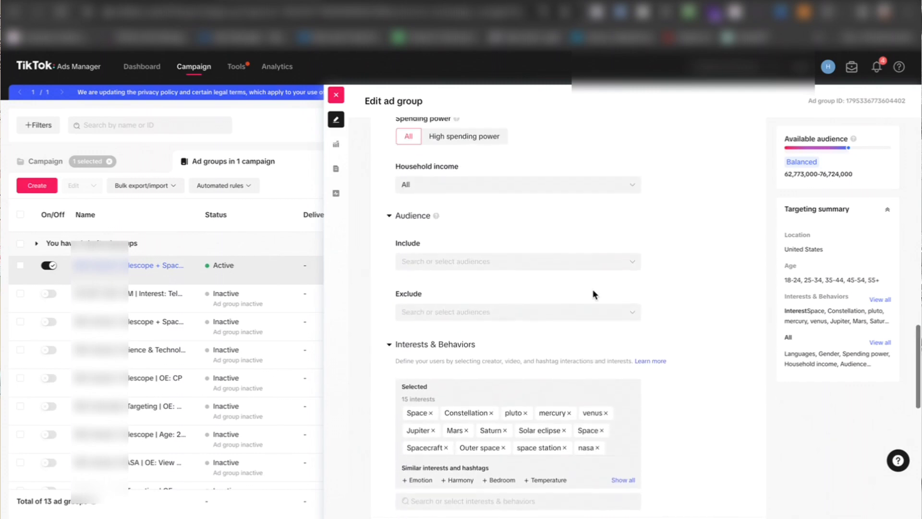
scroll(539, 288, up, 3)
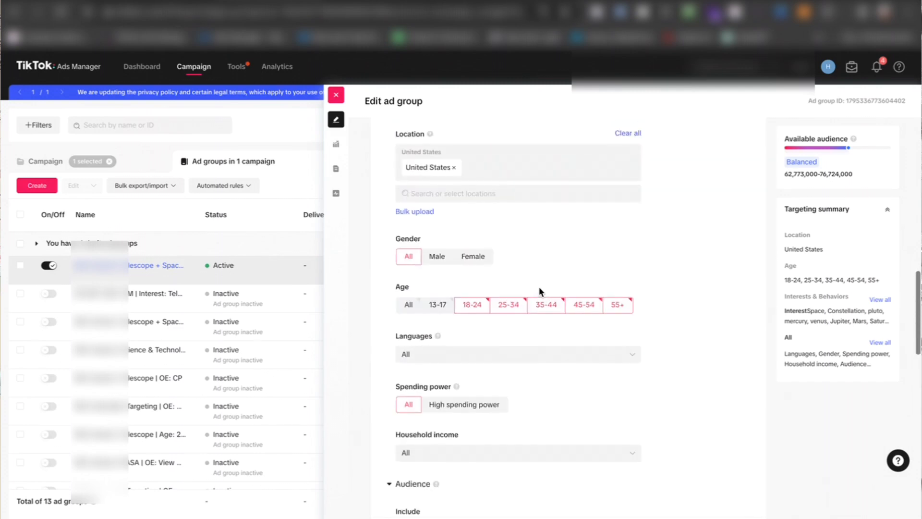
scroll(564, 242, down, 1)
scroll(565, 246, down, 10)
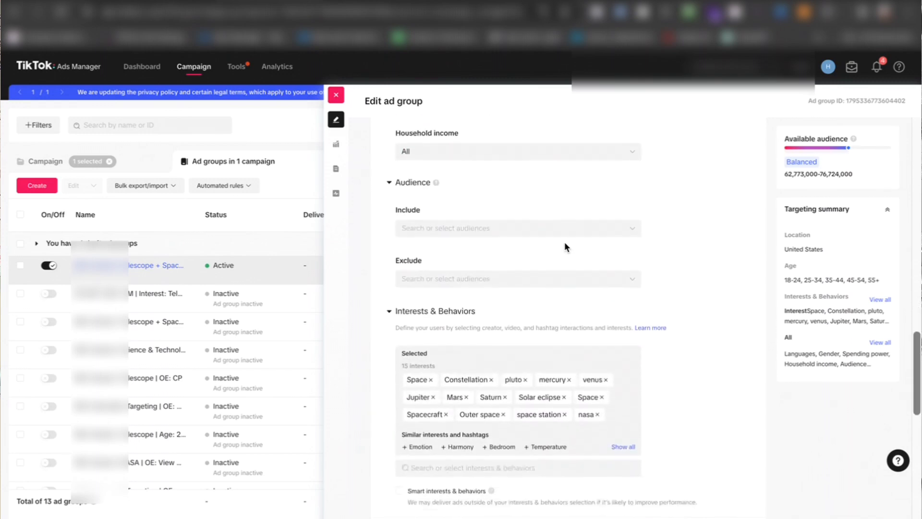
Step: Examine the interests and hashtag interactions selected under the ad group's Interests & Behaviors targeting
scroll(473, 212, down, 6)
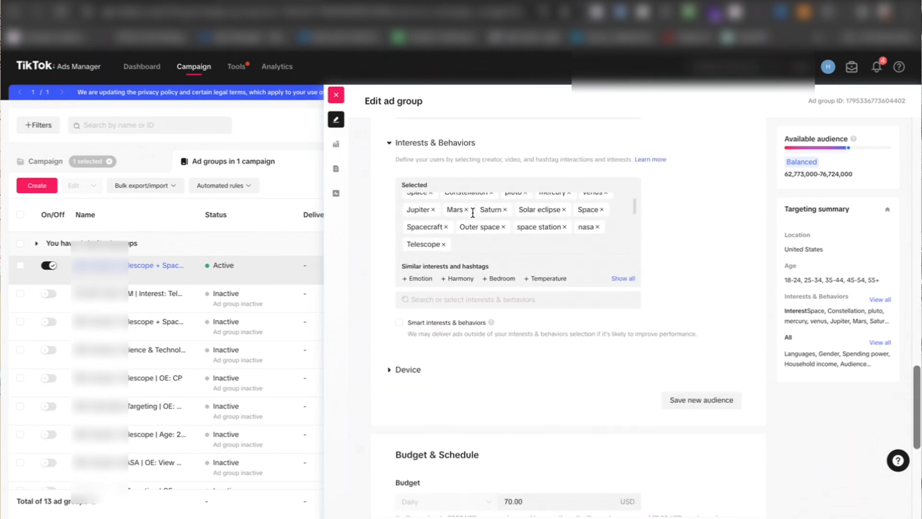
scroll(472, 211, up, 5)
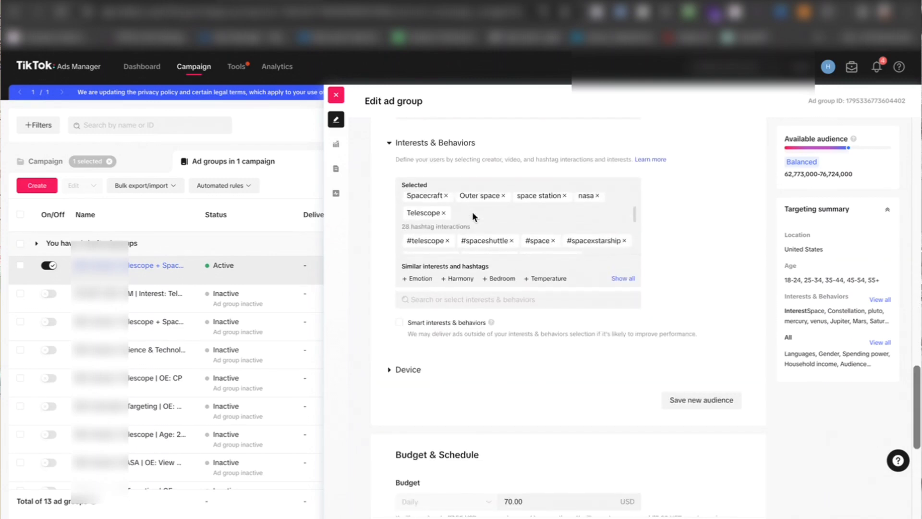
scroll(471, 211, down, 2)
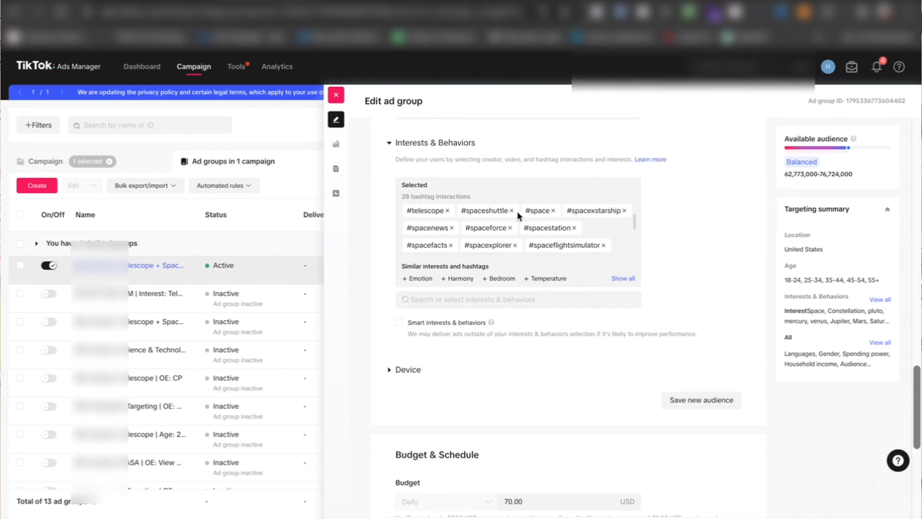
scroll(518, 223, down, 3)
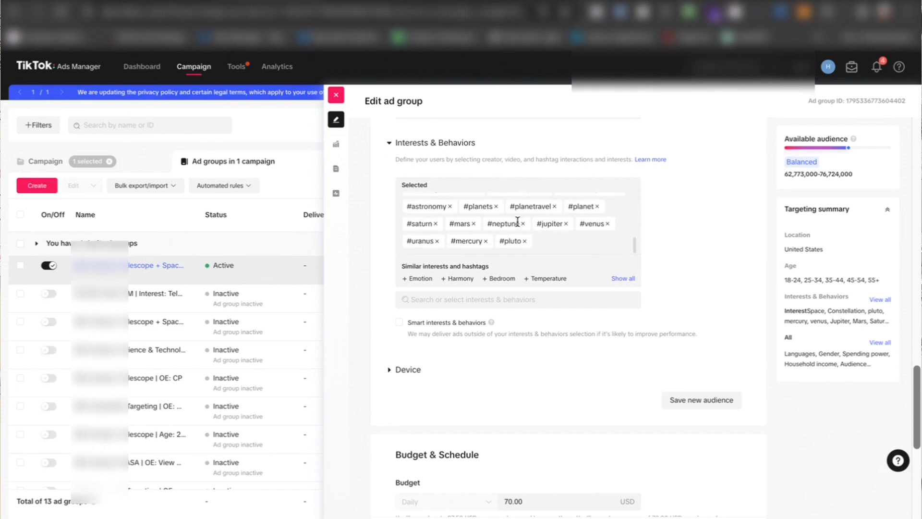
scroll(507, 232, up, 10)
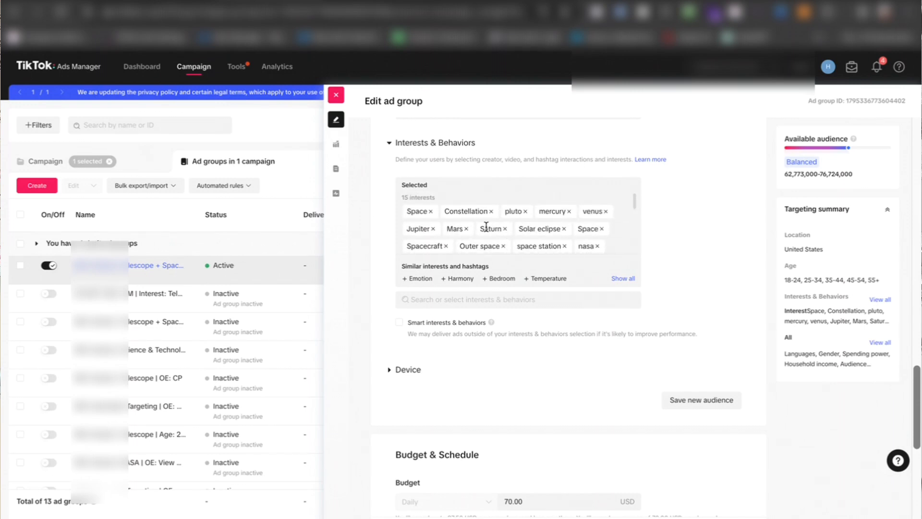
scroll(486, 227, down, 3)
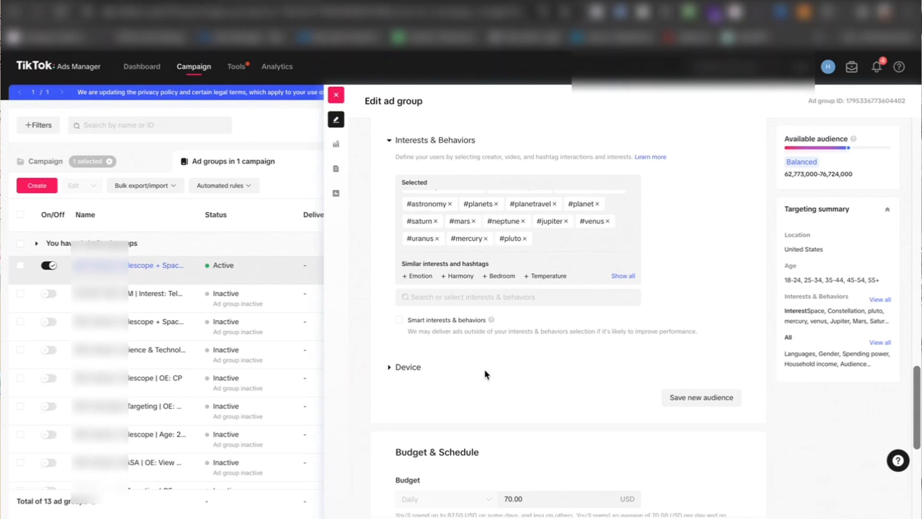
Step: Check the ad group's budget, schedule, bidding and attribution settings, and close its editor without changes
scroll(485, 373, down, 5)
scroll(484, 369, down, 1)
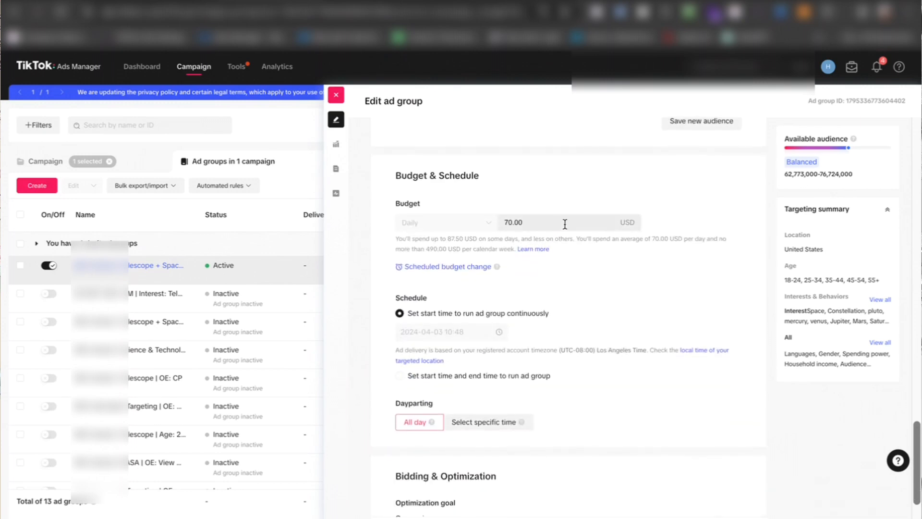
scroll(572, 384, down, 3)
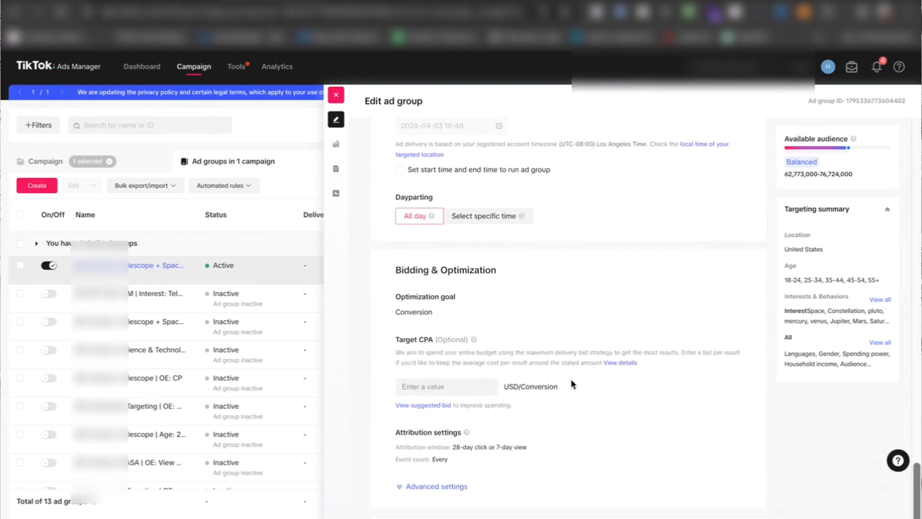
click(340, 99)
Step: Select only the second active Website Conversions campaign and open its MOFU and BOFU ad group for editing
click(136, 165)
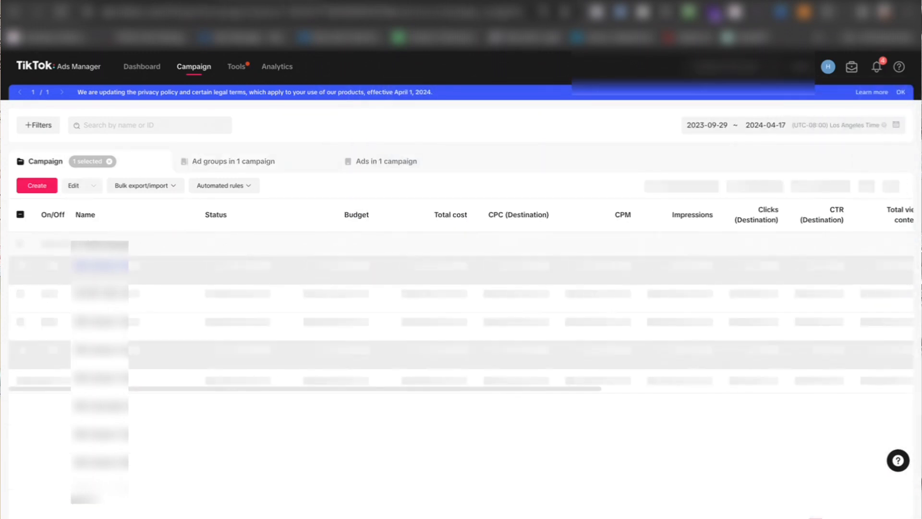
click(20, 321)
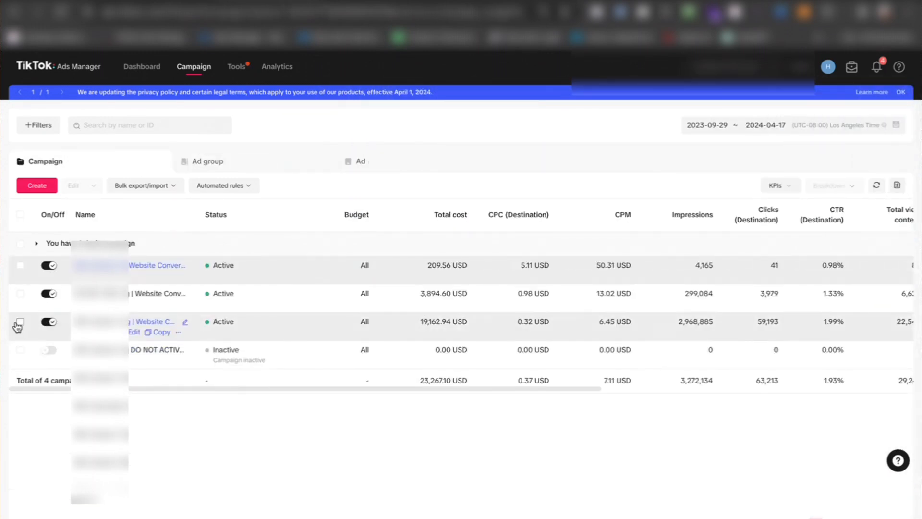
click(20, 293)
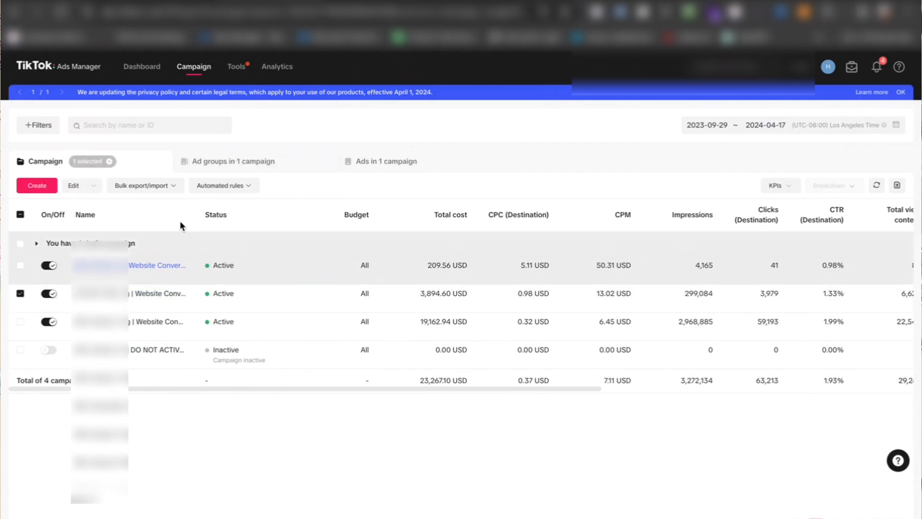
click(264, 163)
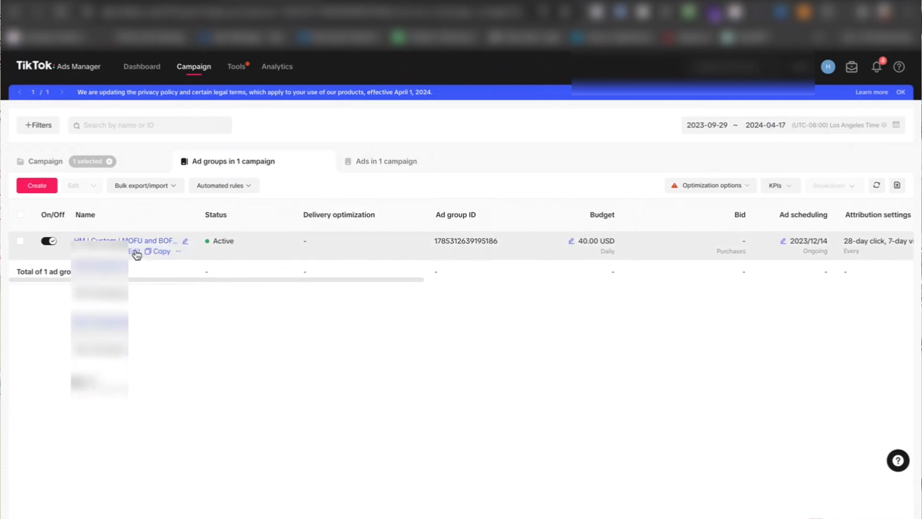
click(136, 252)
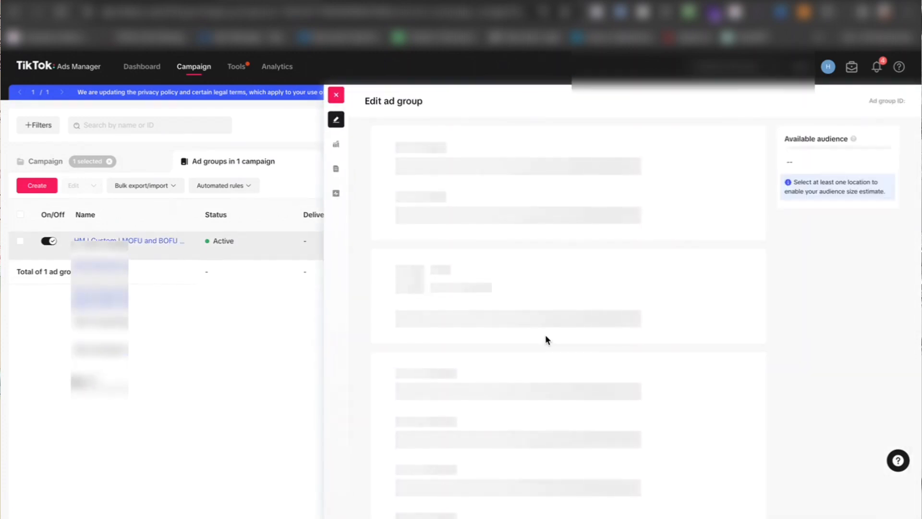
Step: Review the MOFU and BOFU ad group's included 180-day TikTok Pixel audiences, other targeting, schedule, bidding and attribution settings
scroll(546, 334, down, 10)
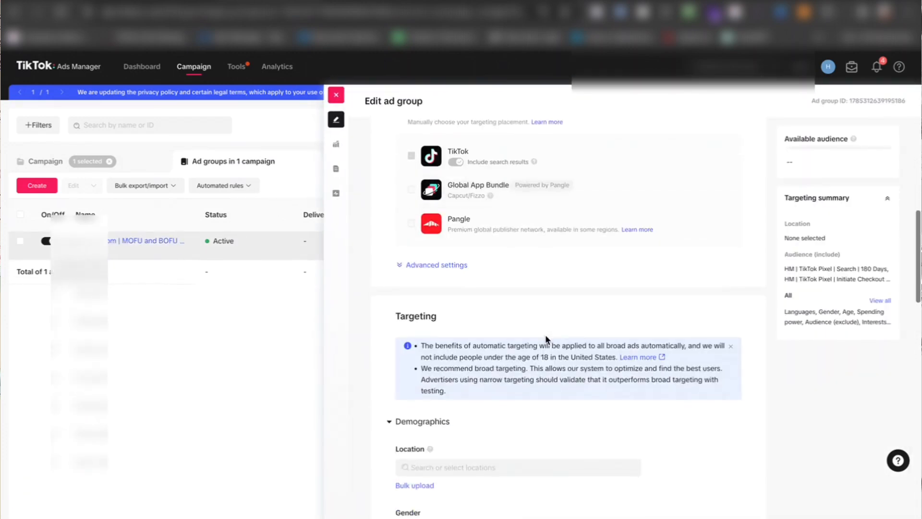
scroll(545, 334, down, 4)
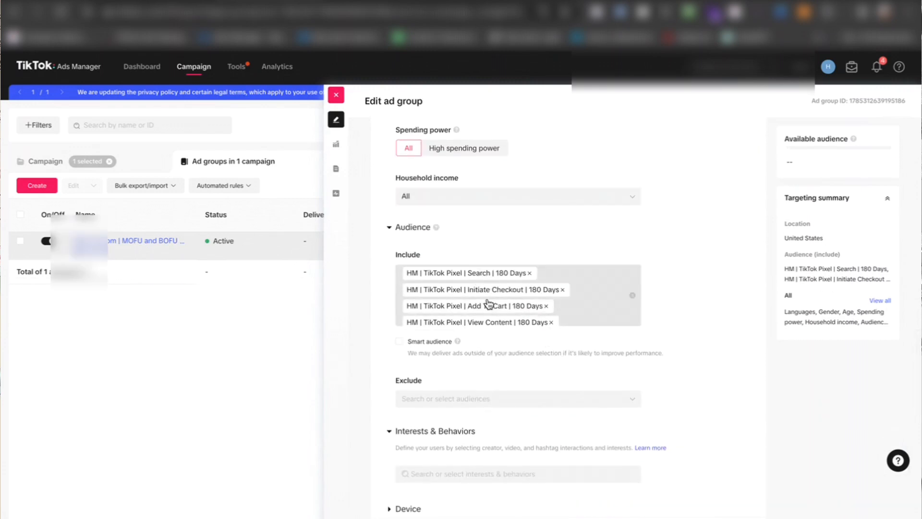
scroll(489, 302, down, 2)
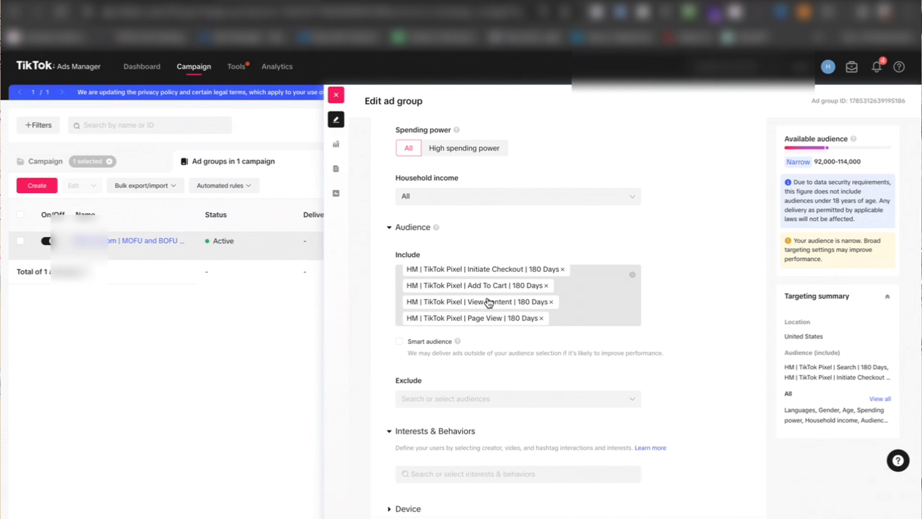
scroll(489, 302, down, 1)
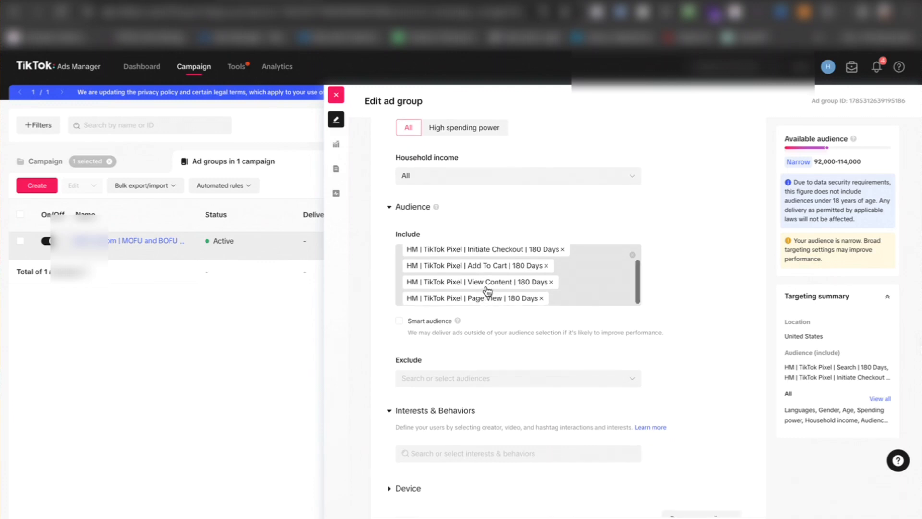
scroll(485, 293, up, 3)
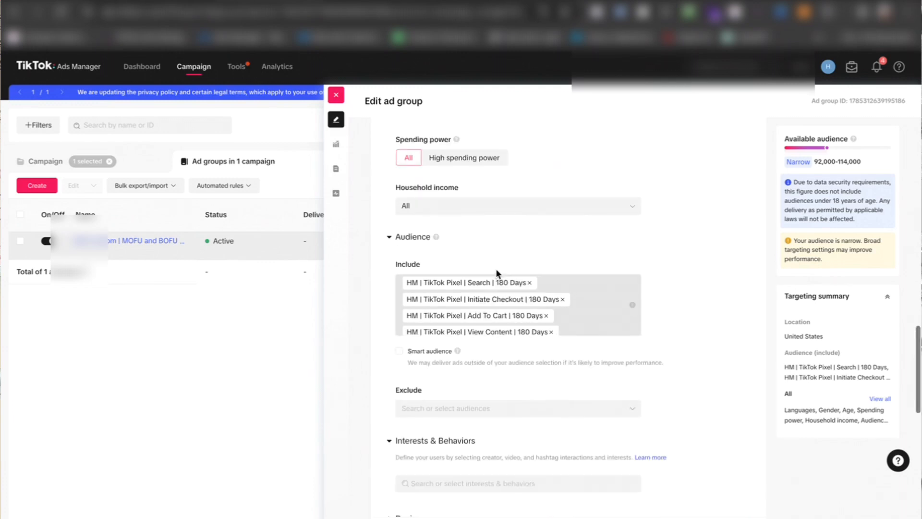
scroll(586, 247, down, 3)
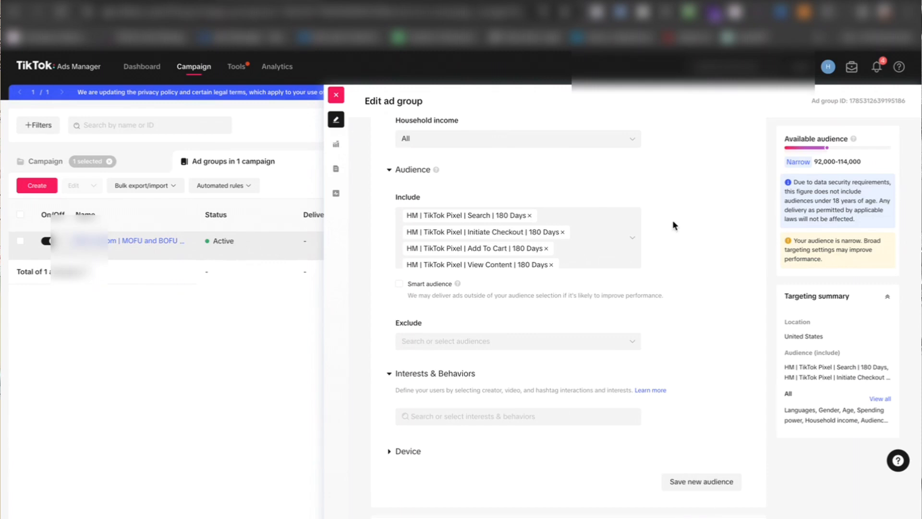
scroll(547, 229, down, 1)
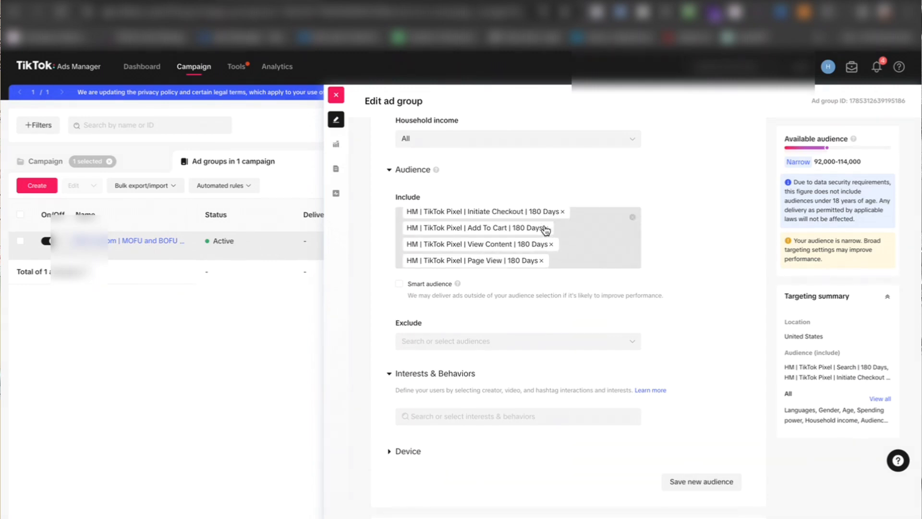
scroll(547, 231, up, 1)
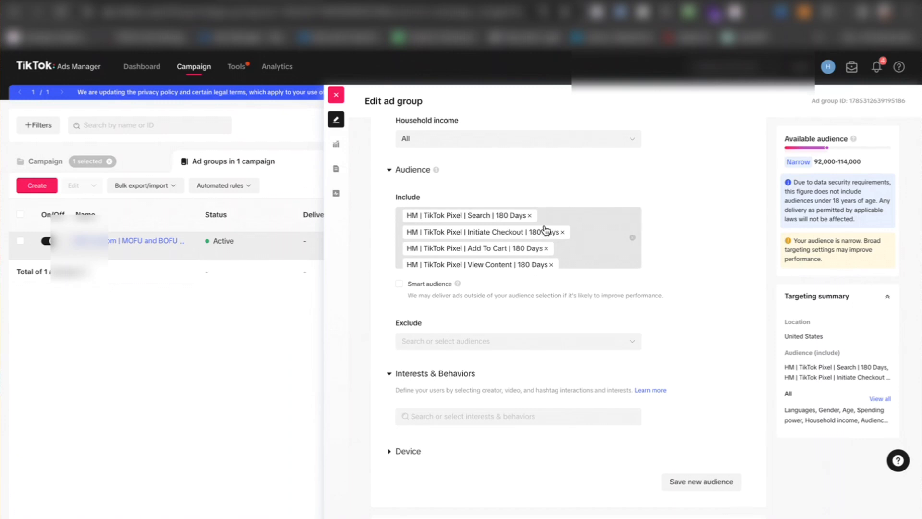
scroll(543, 229, down, 1)
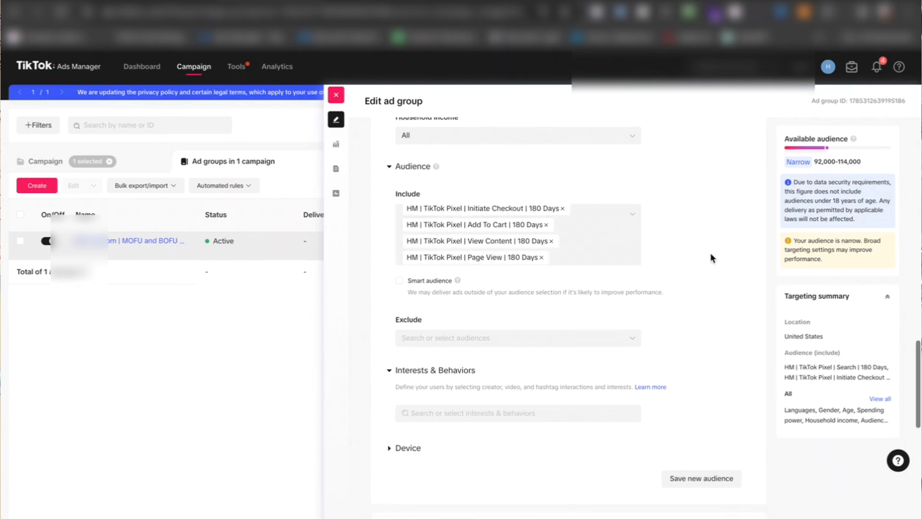
scroll(710, 254, down, 1)
scroll(710, 254, down, 10)
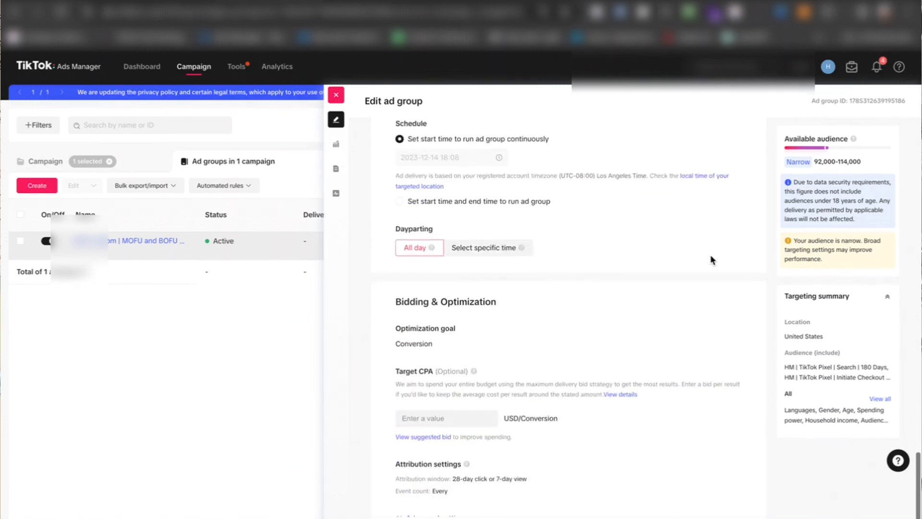
Step: Close the MOFU and BOFU ad group editor without changes and list the selected campaign's ads
scroll(710, 259, up, 1)
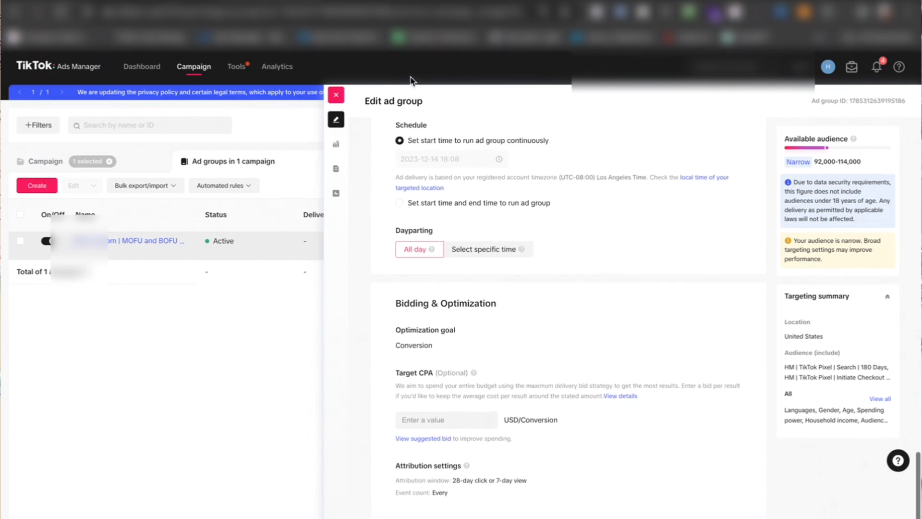
click(336, 95)
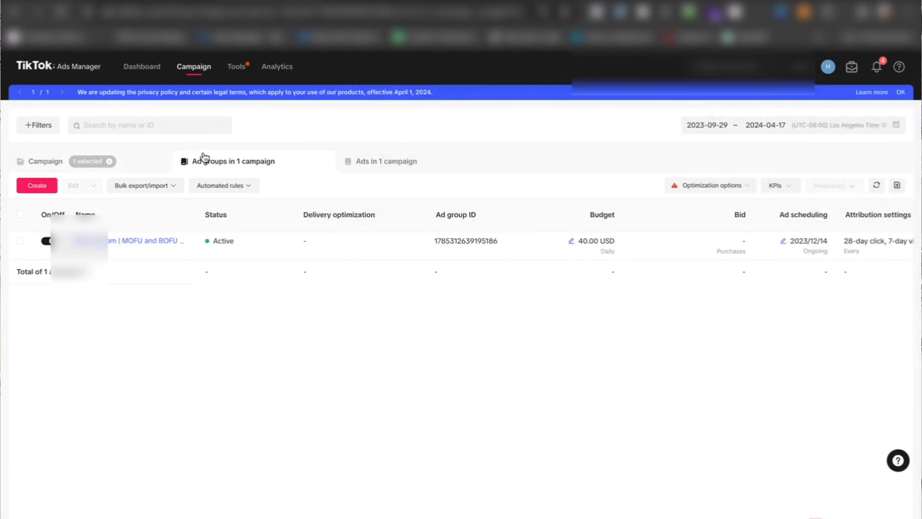
click(416, 166)
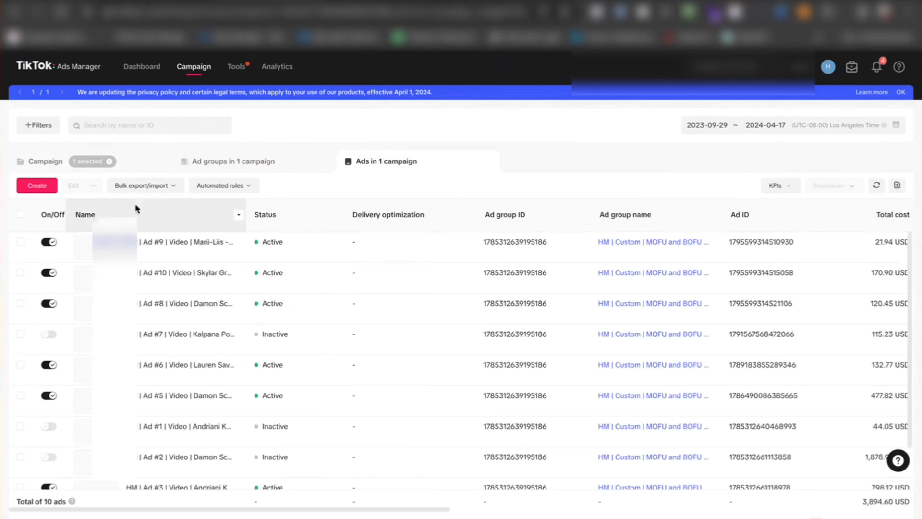
Step: Compare the ads' cost, clicks, CTR, add-to-cart, payment and ROAS metrics, and preview the Ad #3 video
scroll(440, 344, right, 10)
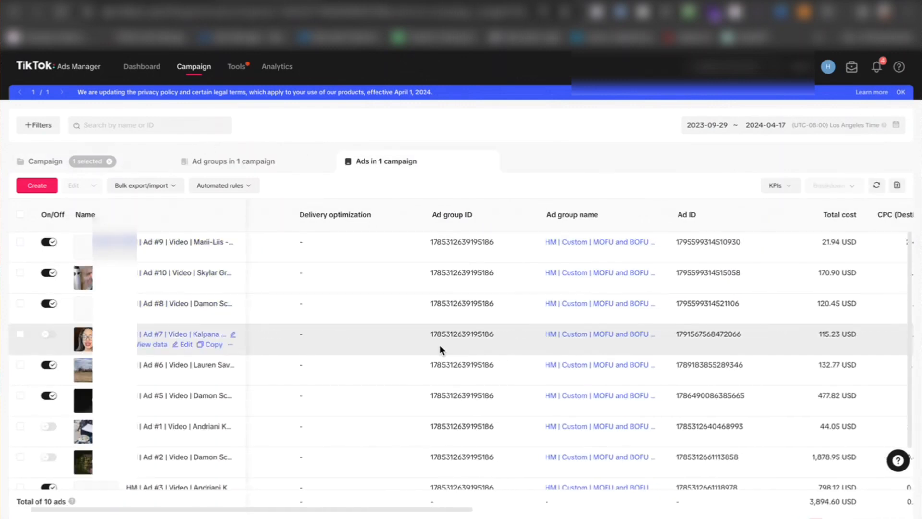
scroll(439, 345, right, 10)
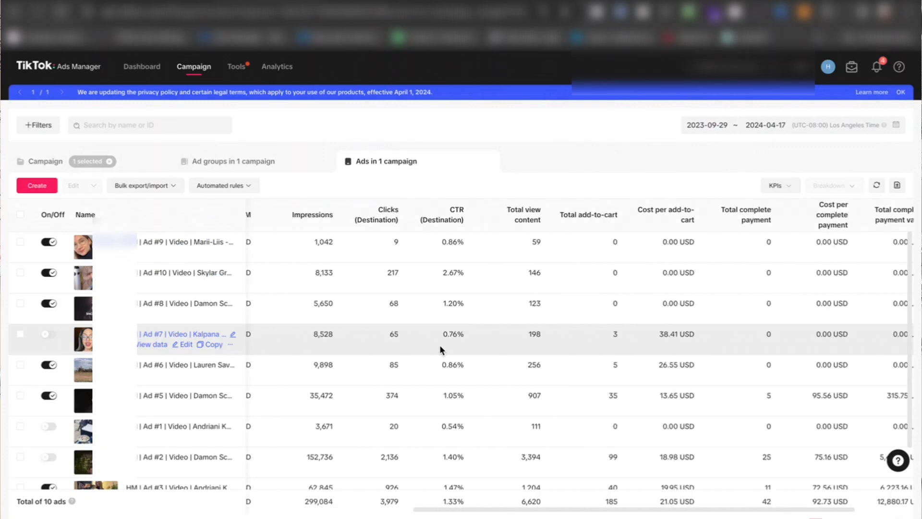
scroll(439, 345, left, 1)
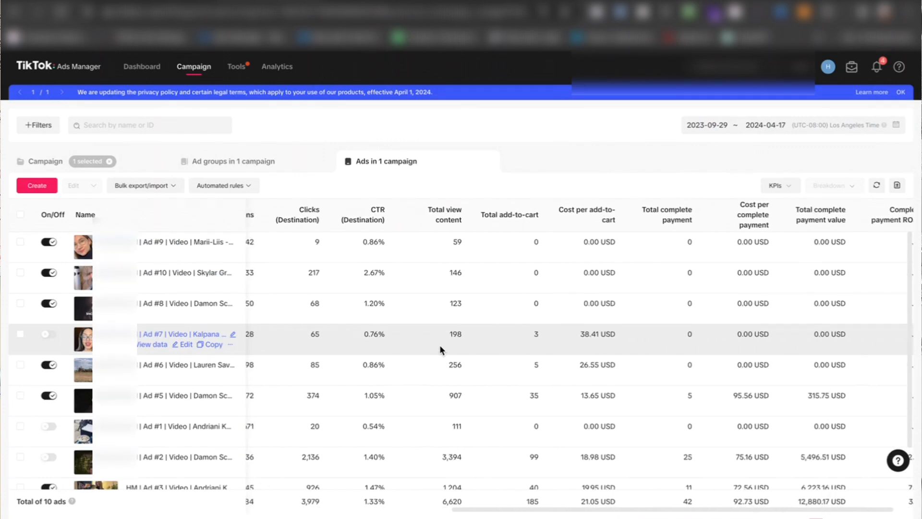
scroll(439, 345, right, 1)
scroll(440, 345, down, 2)
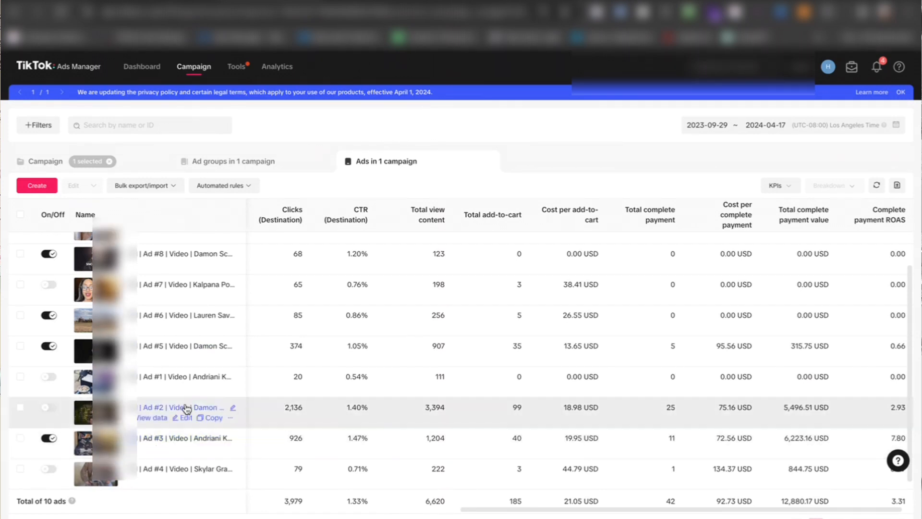
click(83, 442)
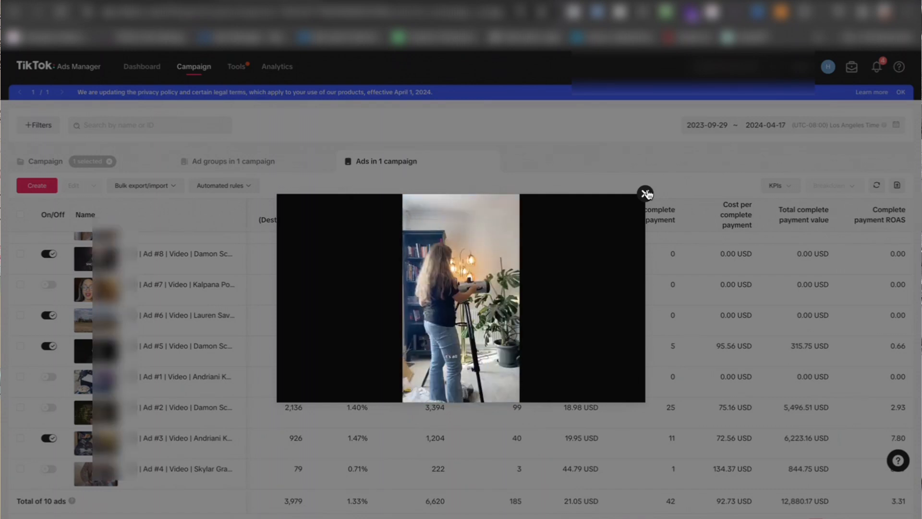
click(646, 193)
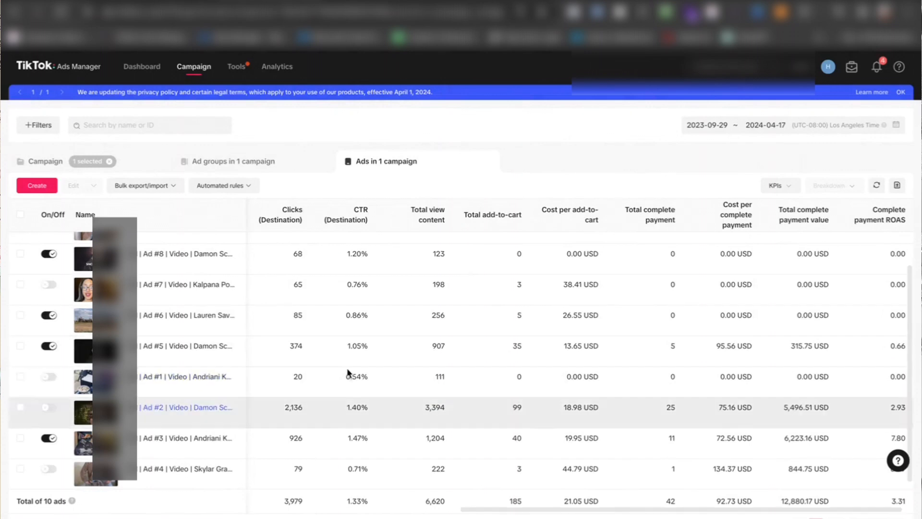
Step: Switch to the ad account on New York Time and review its campaigns' costs, complete payments, ROAS and CPA
click(371, 1)
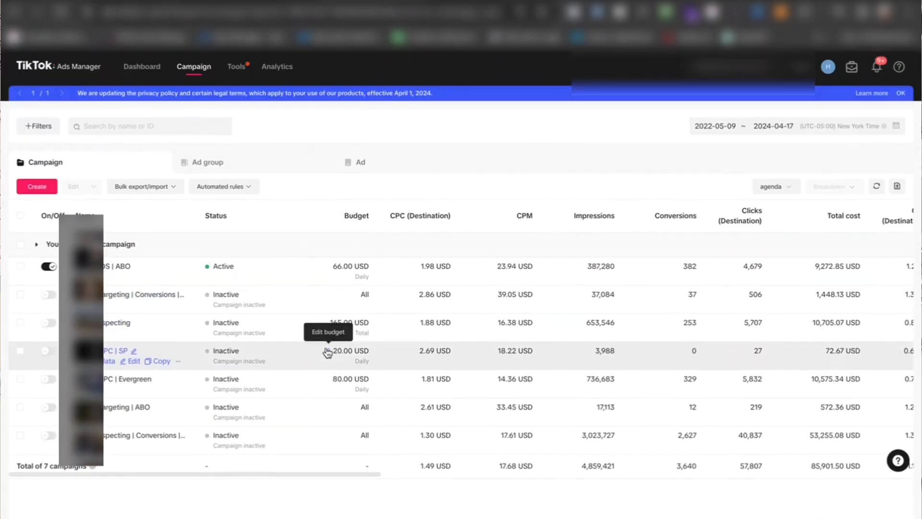
scroll(326, 347, right, 5)
scroll(326, 347, right, 10)
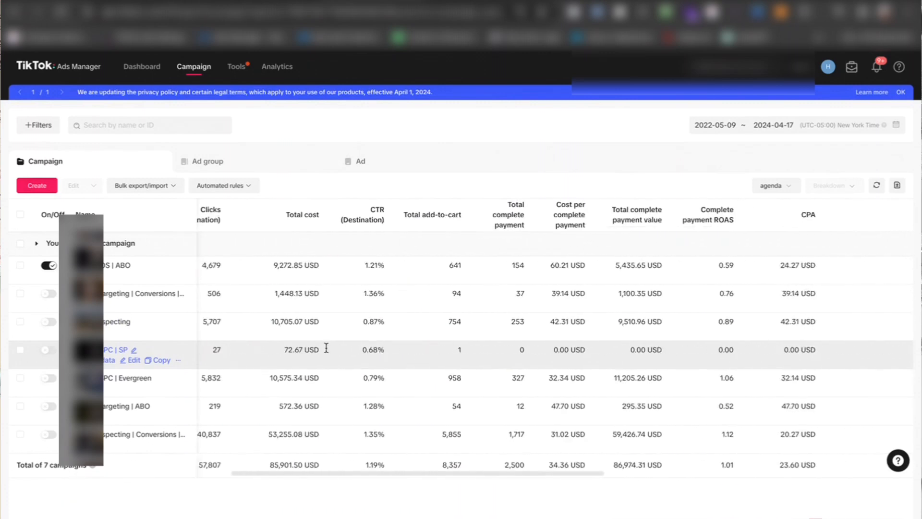
scroll(325, 350, left, 3)
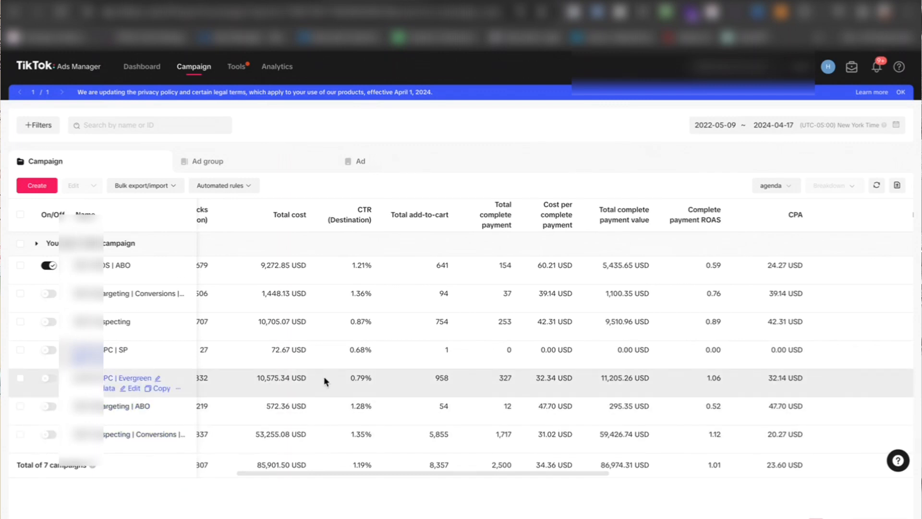
scroll(323, 376, right, 1)
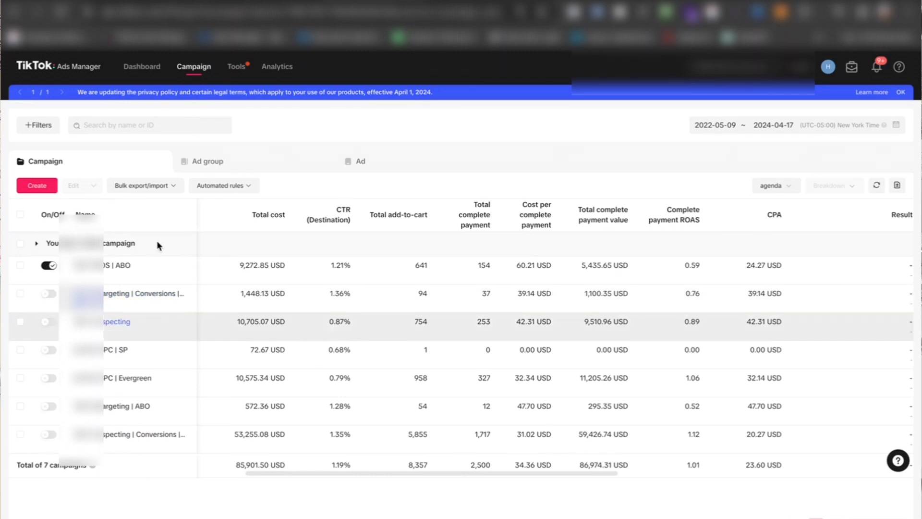
Step: Select the active ABO campaign and review its ad groups' budgets, optimization events and performance metrics
click(19, 267)
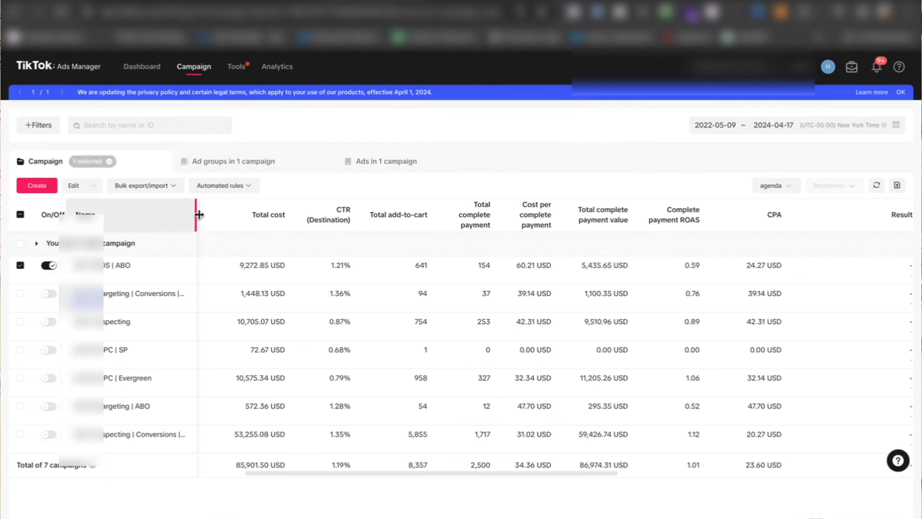
click(295, 157)
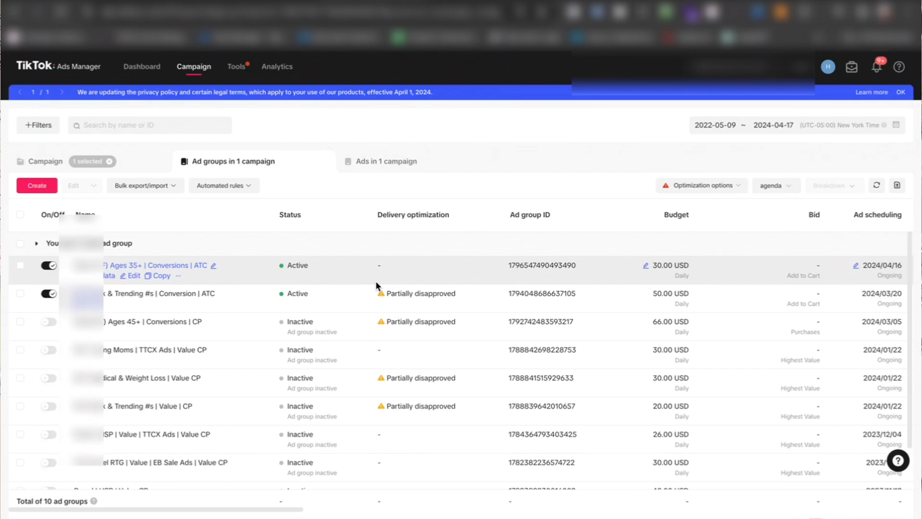
scroll(376, 285, right, 10)
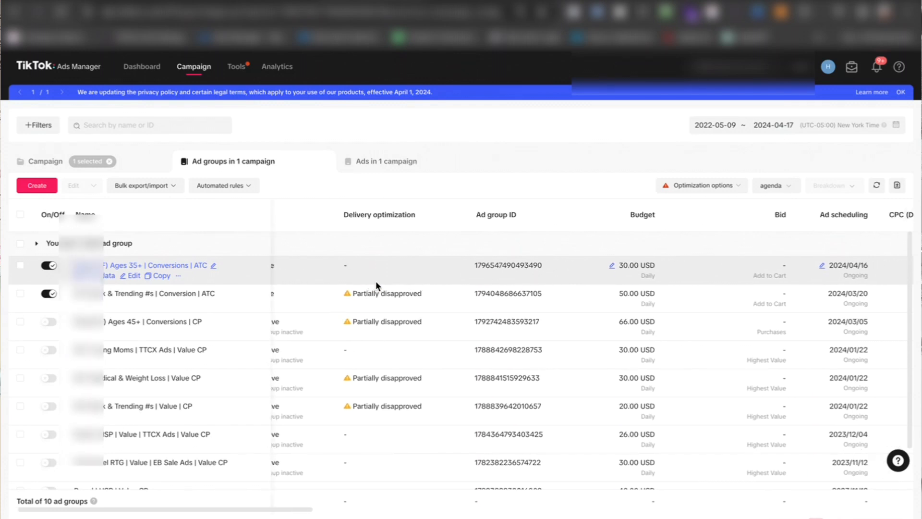
scroll(375, 281, right, 5)
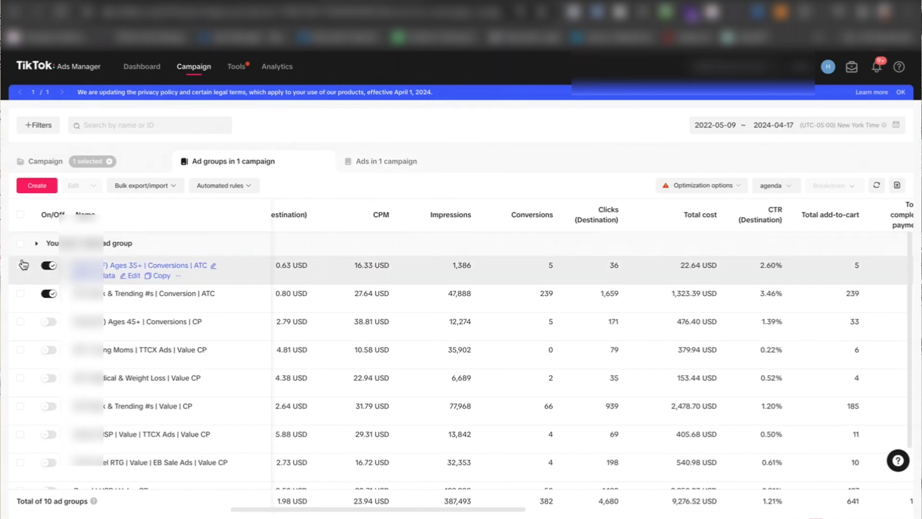
Step: Select the Broad (F) Ages 35+ | Conversions | ATC ad group and review its ads' performance metrics
click(20, 265)
click(427, 171)
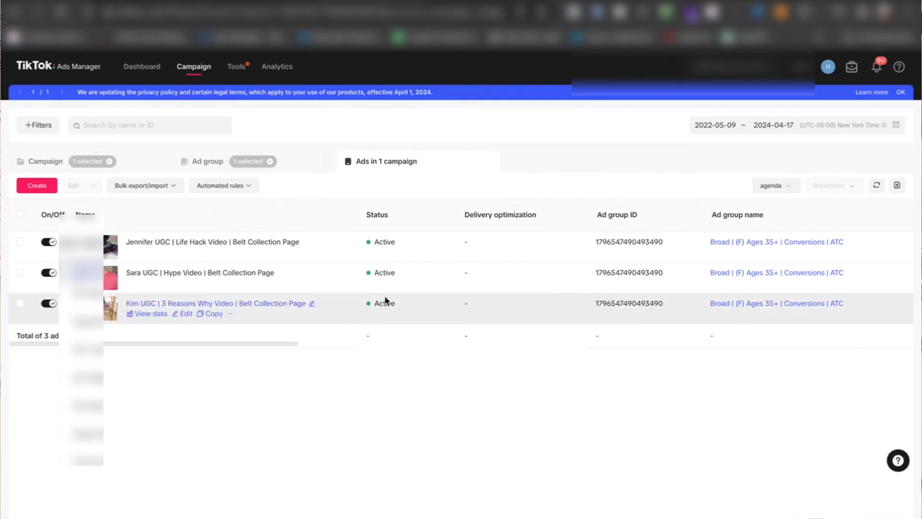
scroll(453, 273, right, 8)
scroll(453, 273, left, 3)
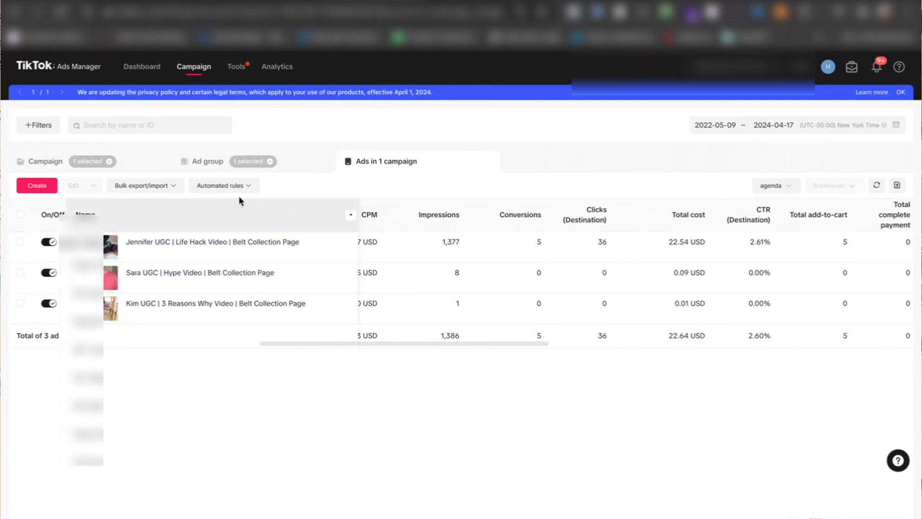
Step: Select only the INT Stack & Trending #s | Conversion | ATC ad group and review its ads' performance metrics
click(205, 161)
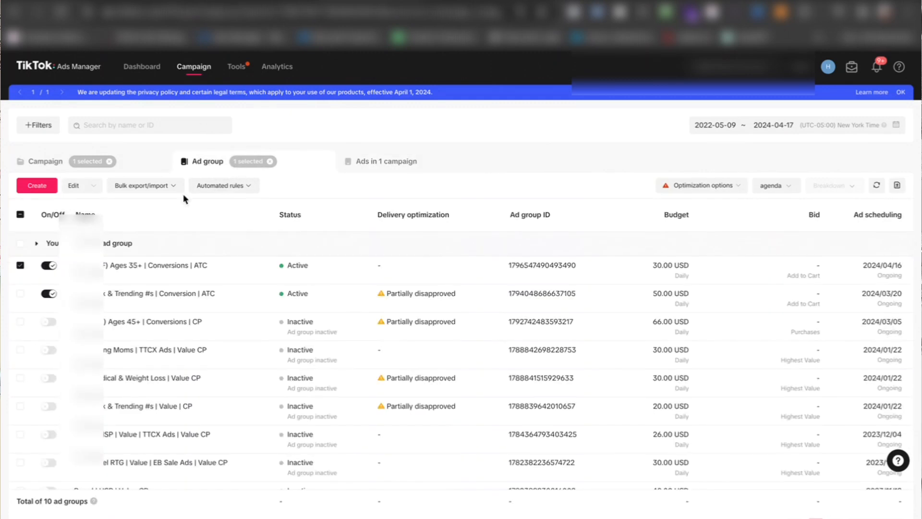
click(21, 265)
click(20, 293)
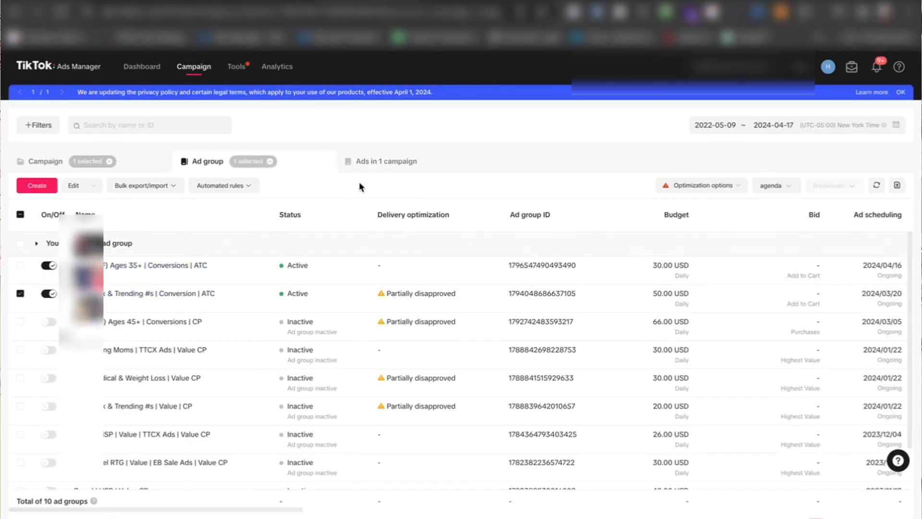
click(401, 162)
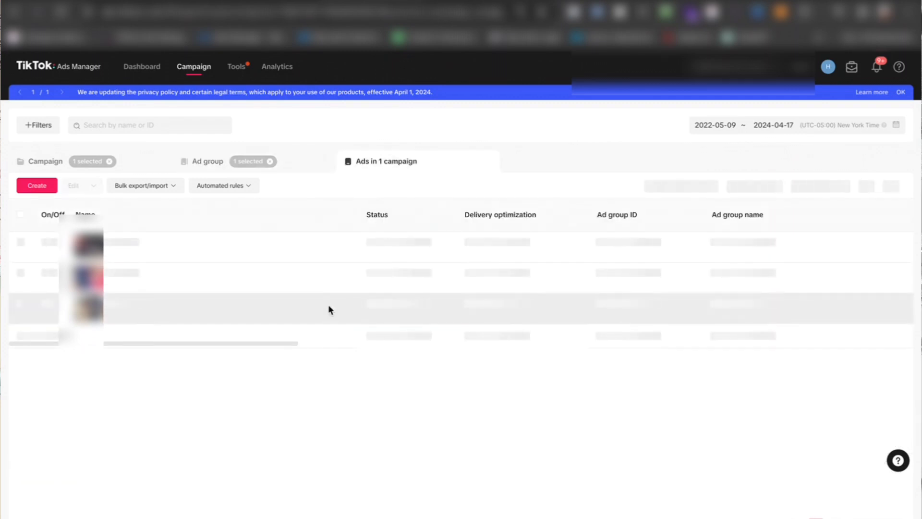
scroll(421, 411, down, 1)
scroll(418, 379, up, 1)
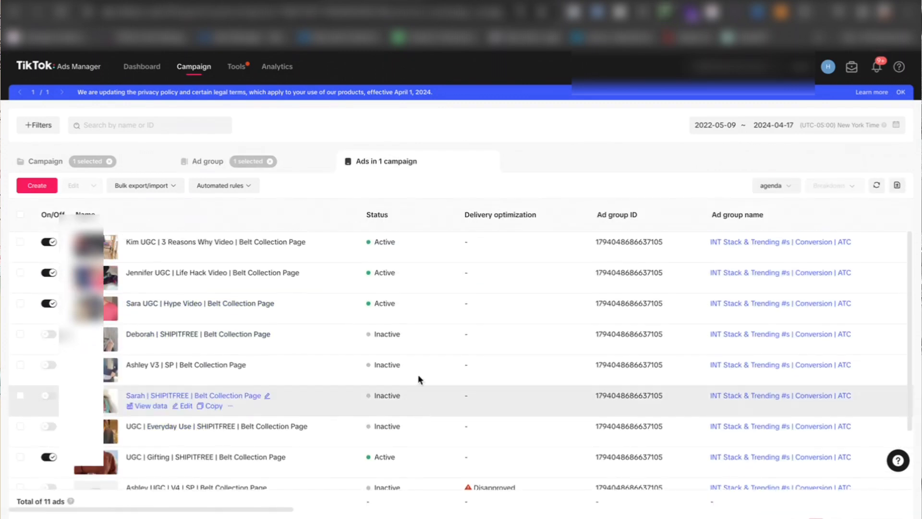
scroll(609, 300, right, 2)
scroll(609, 300, right, 5)
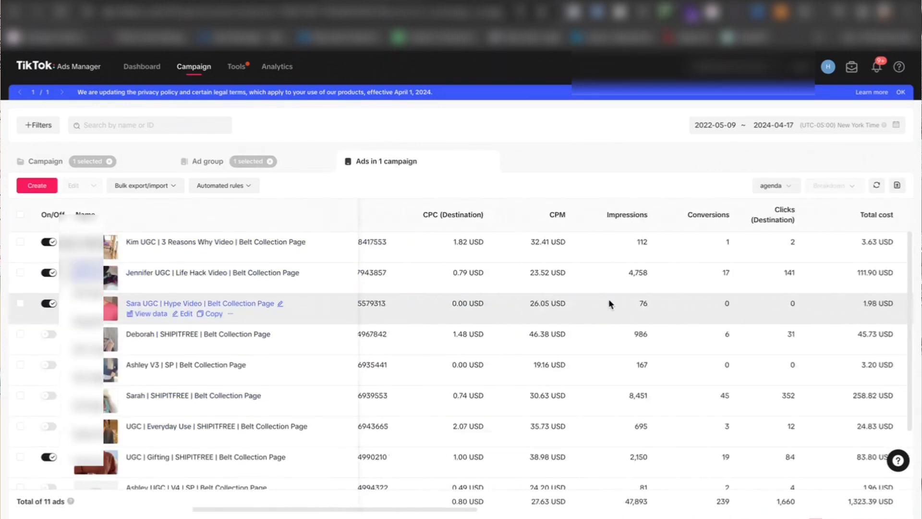
Step: Return to the campaign list and deselect the active ABO campaign
click(203, 162)
click(149, 167)
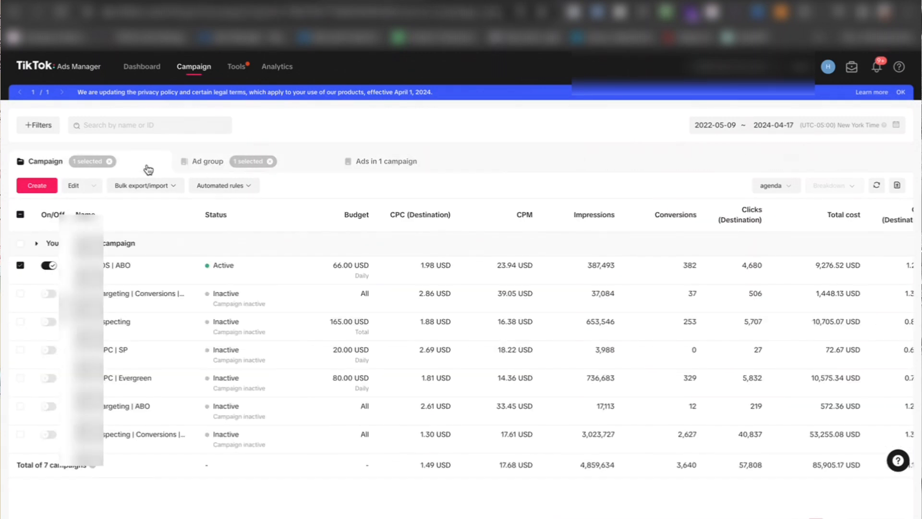
click(20, 265)
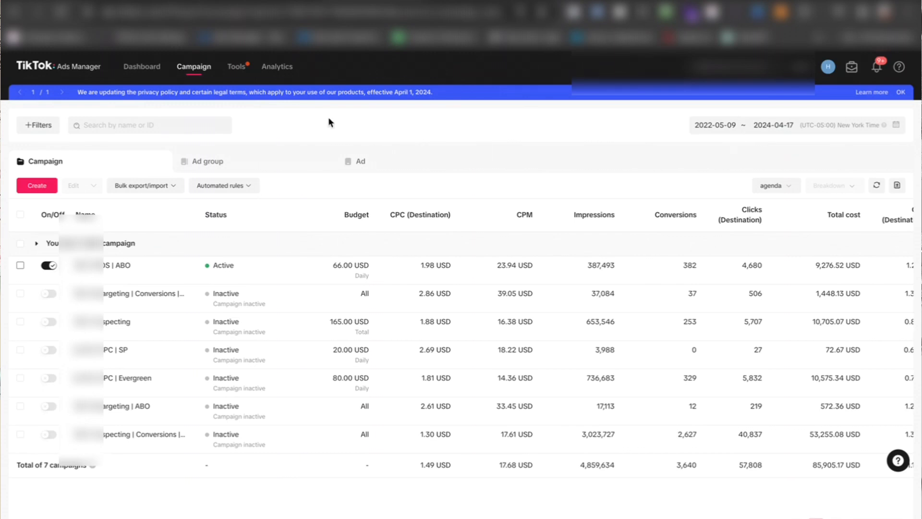
Step: Open the TikTok Video Editor from the creative tools
mouse_move(240, 72)
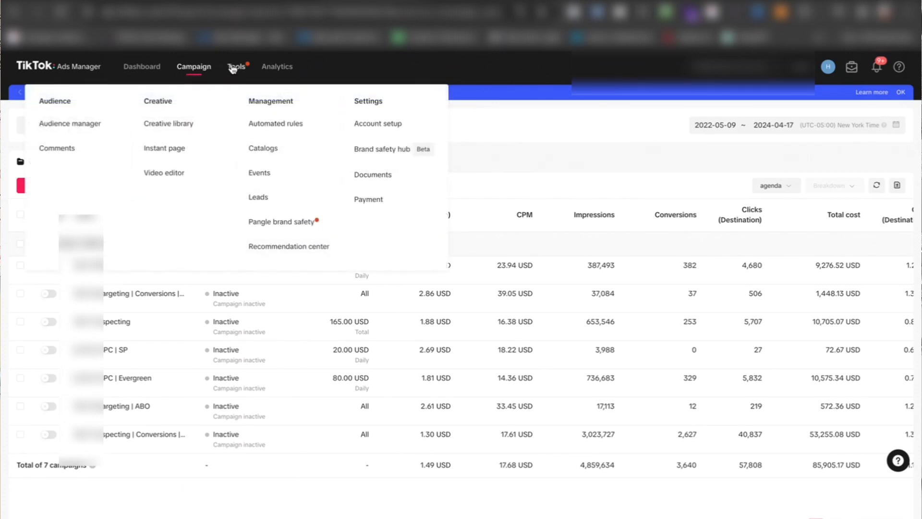
click(192, 126)
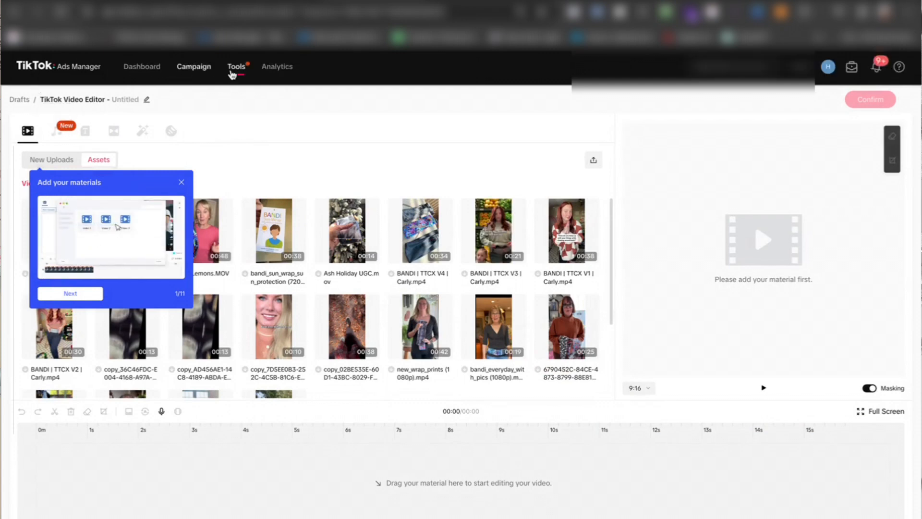
Step: Open Creative inspirations from the analytics options and look over the Top Ads and Trend Discovery sections
mouse_move(242, 70)
mouse_move(277, 68)
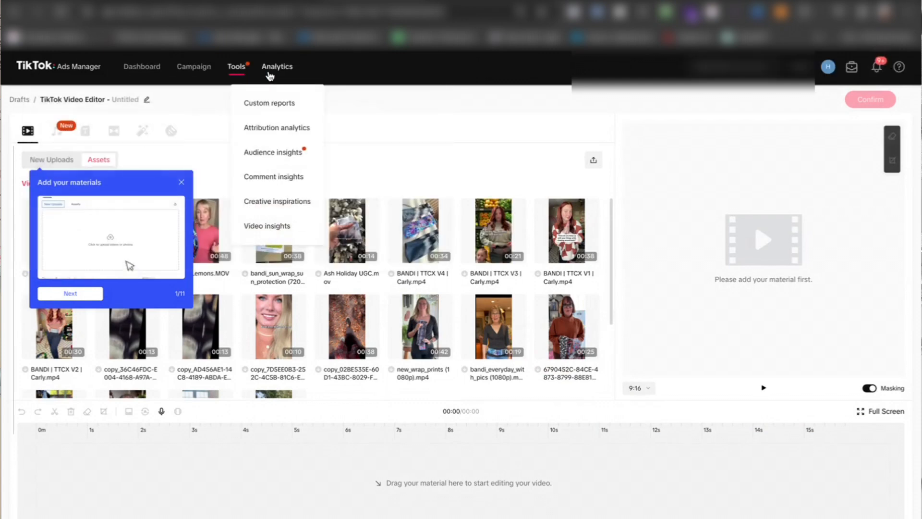
click(270, 204)
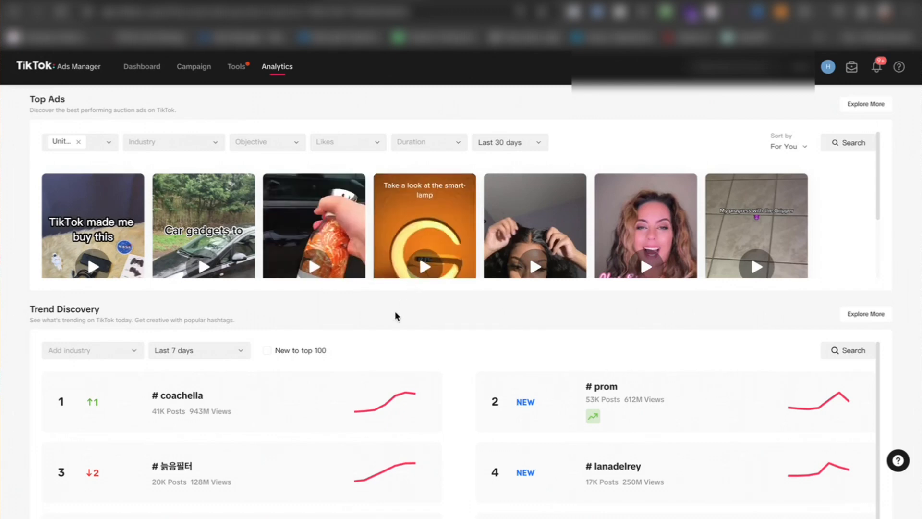
scroll(394, 315, down, 3)
scroll(396, 317, up, 3)
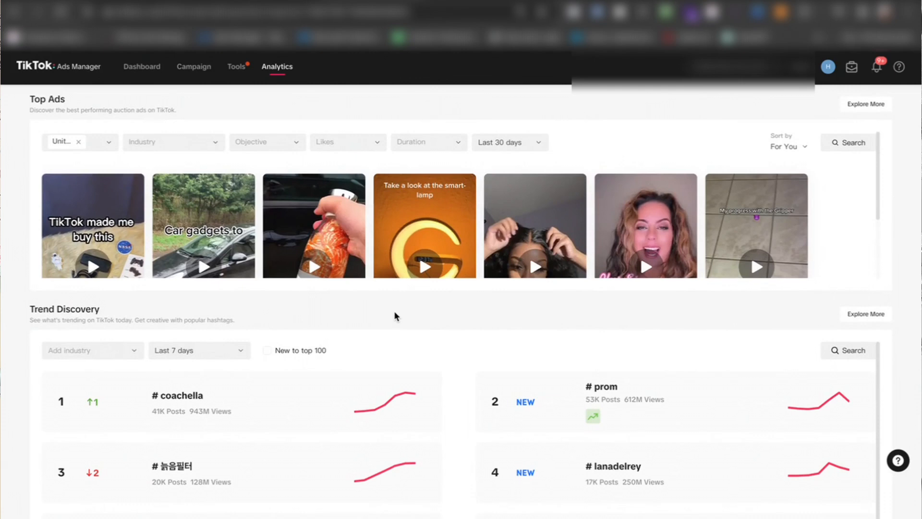
Step: Search the Top Ads industry filter for "je" and filter the ads to the High-end Jewelry industry
click(176, 147)
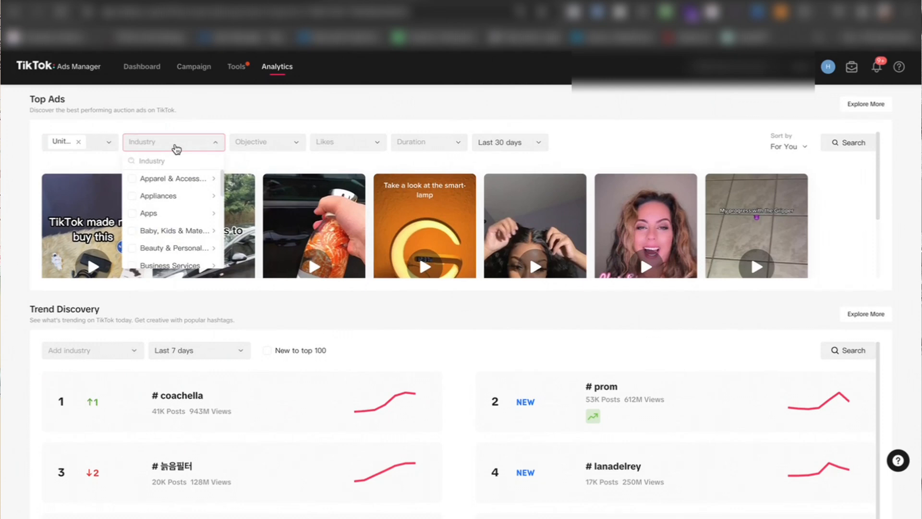
click(176, 149)
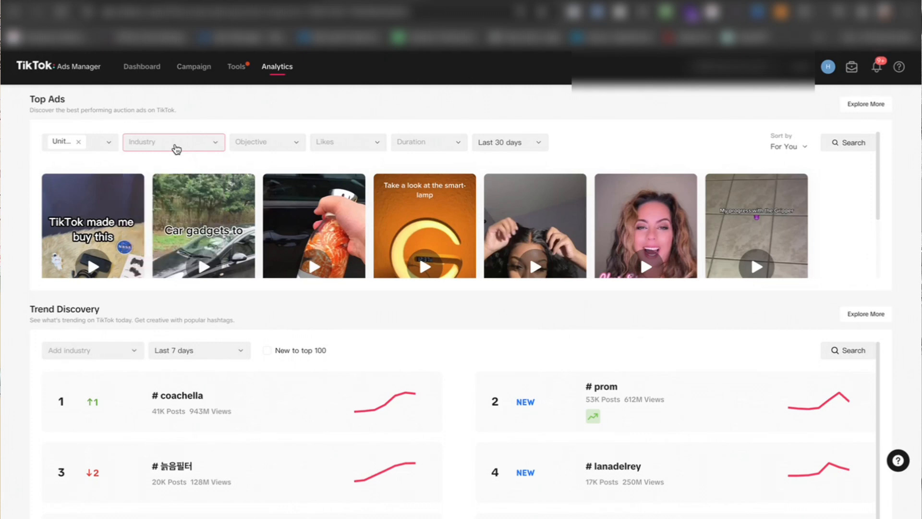
click(175, 145)
click(171, 160)
text(jwl)
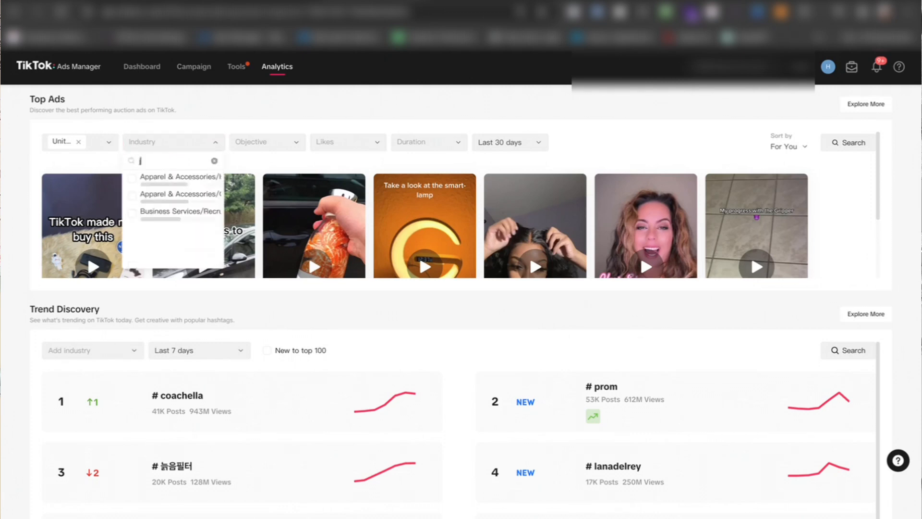
key(BackSpace)
key(BackSpace)
text(el)
text(e)
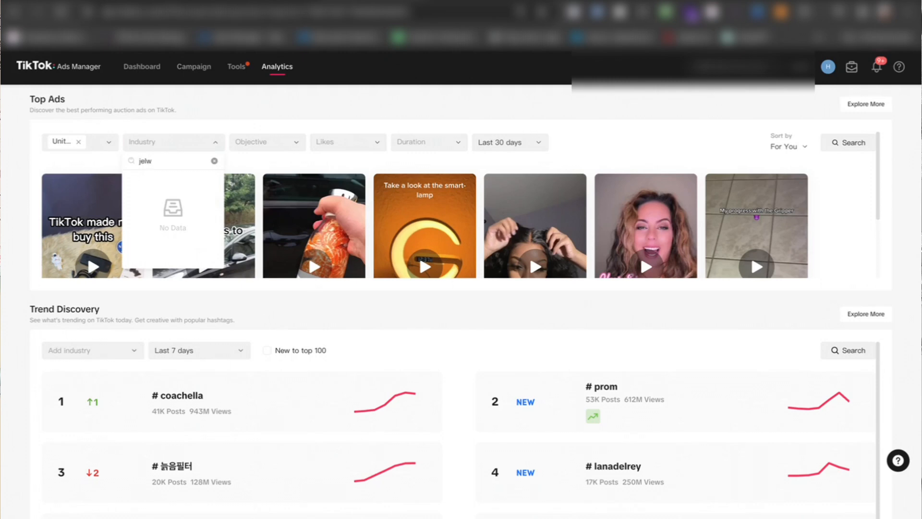
key(BackSpace)
key(BackSpace)
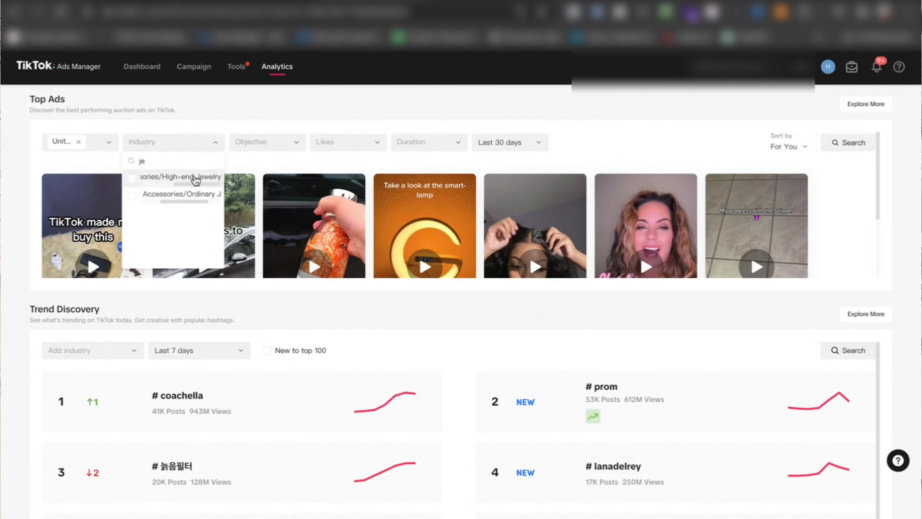
click(133, 179)
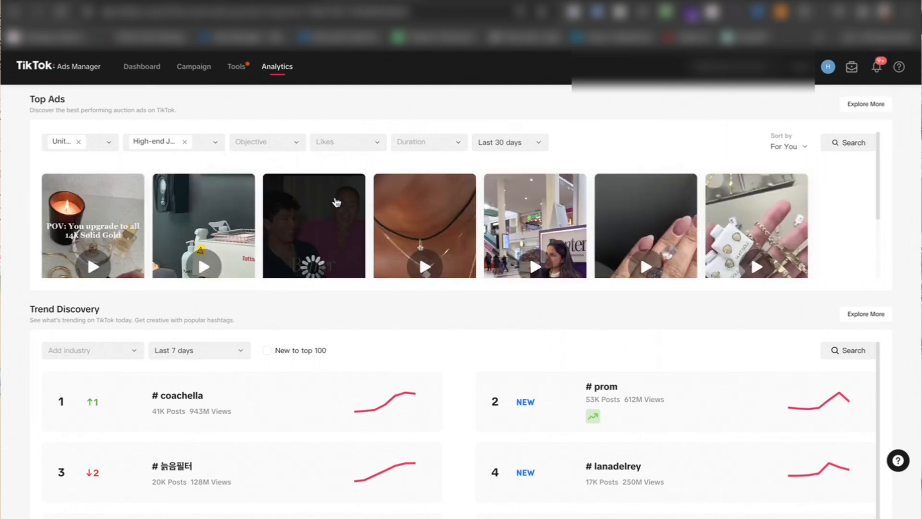
Step: Look over the High-end Jewelry ads in Top Ads and the trending hashtags in Trend Discovery
scroll(108, 219, down, 2)
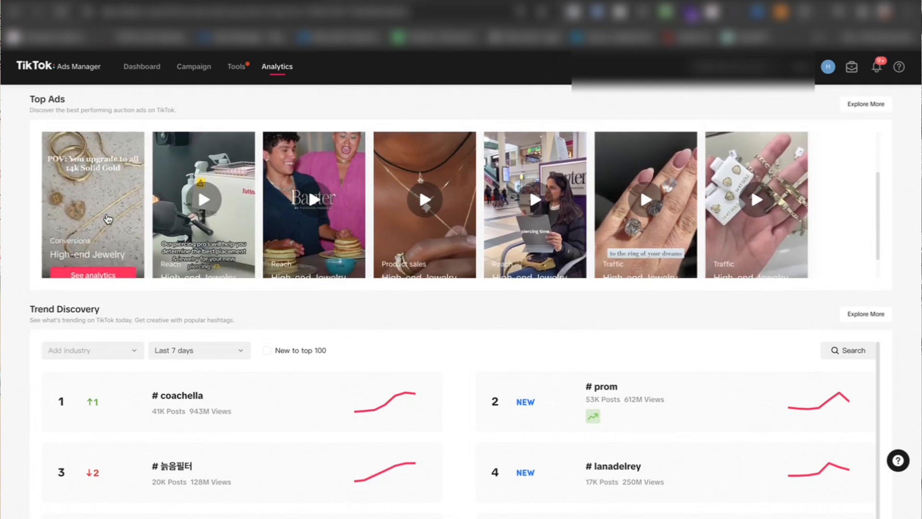
scroll(108, 218, down, 1)
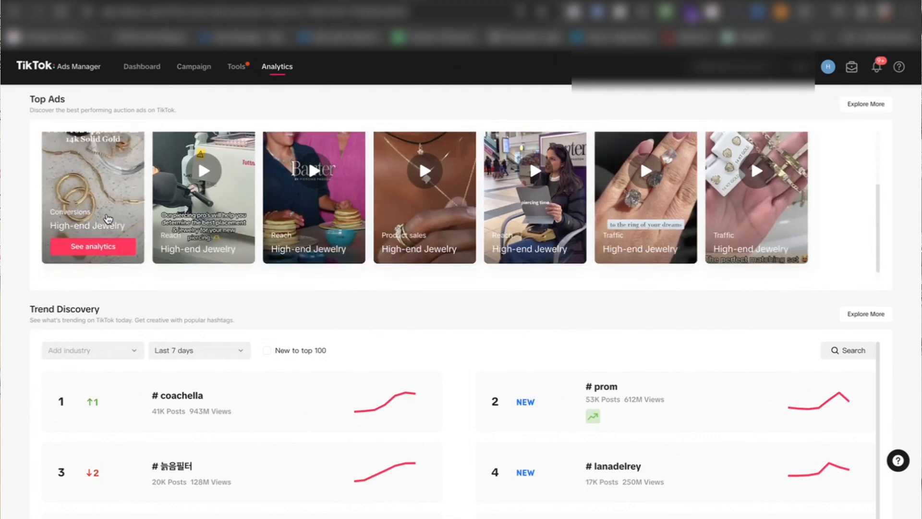
scroll(108, 218, up, 2)
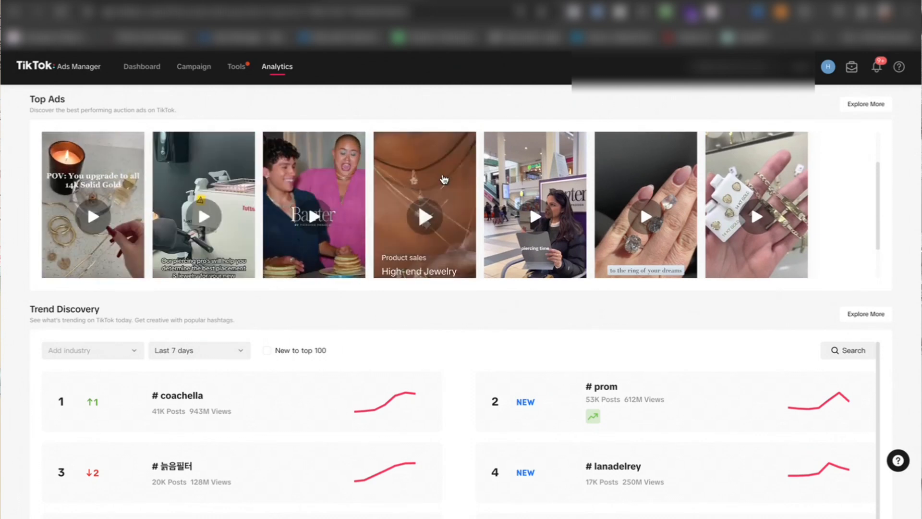
scroll(444, 180, down, 1)
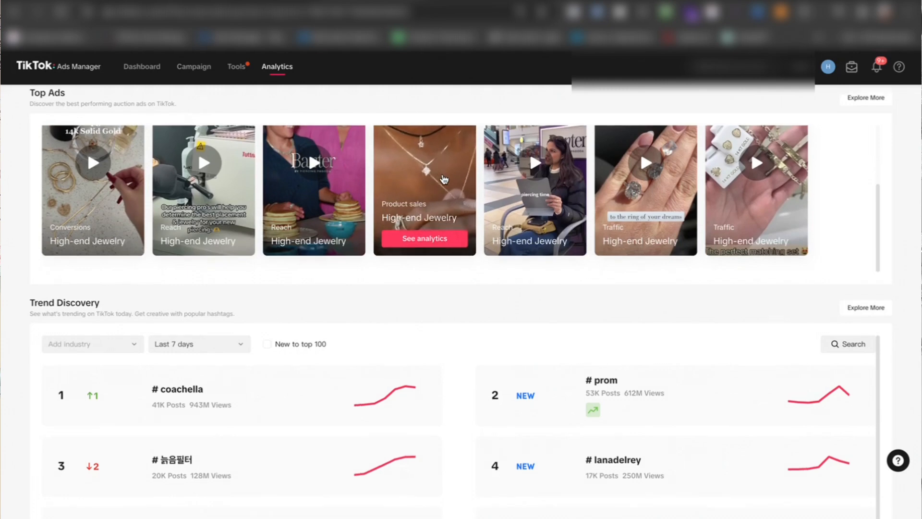
scroll(443, 179, down, 2)
scroll(443, 179, up, 2)
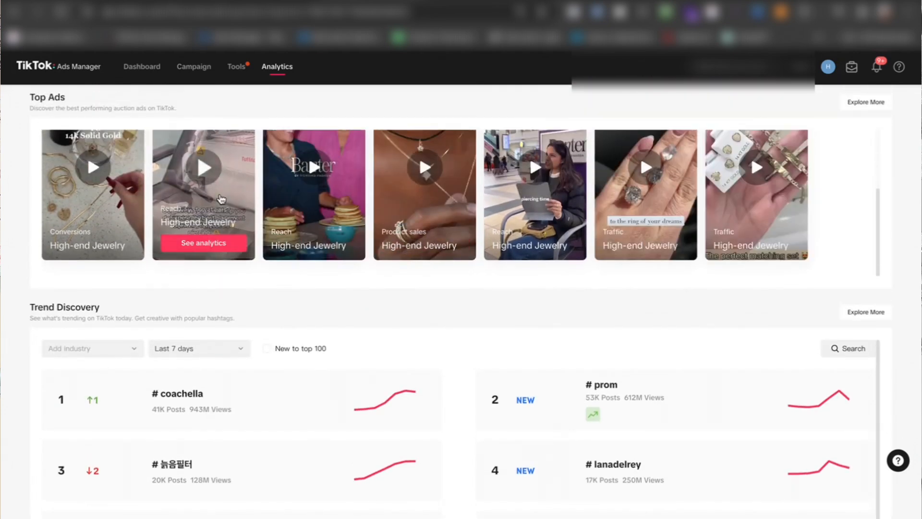
scroll(220, 197, down, 3)
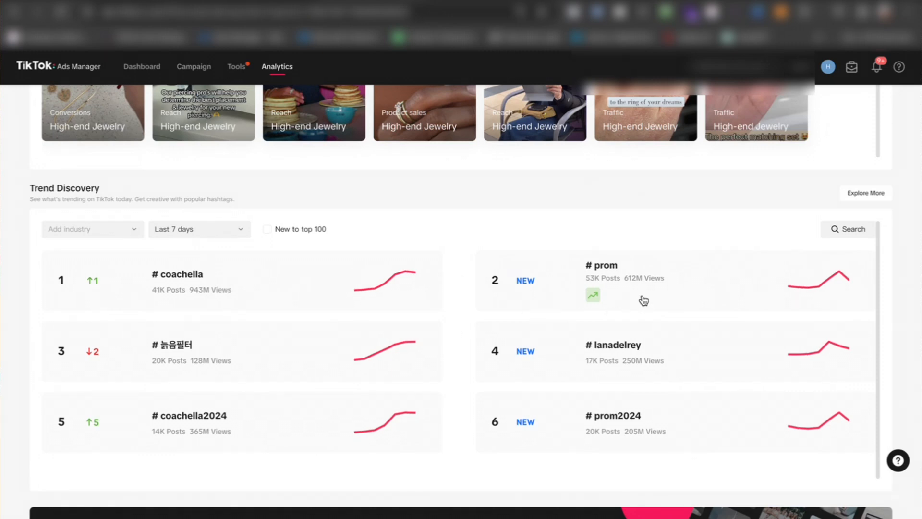
scroll(566, 373, down, 1)
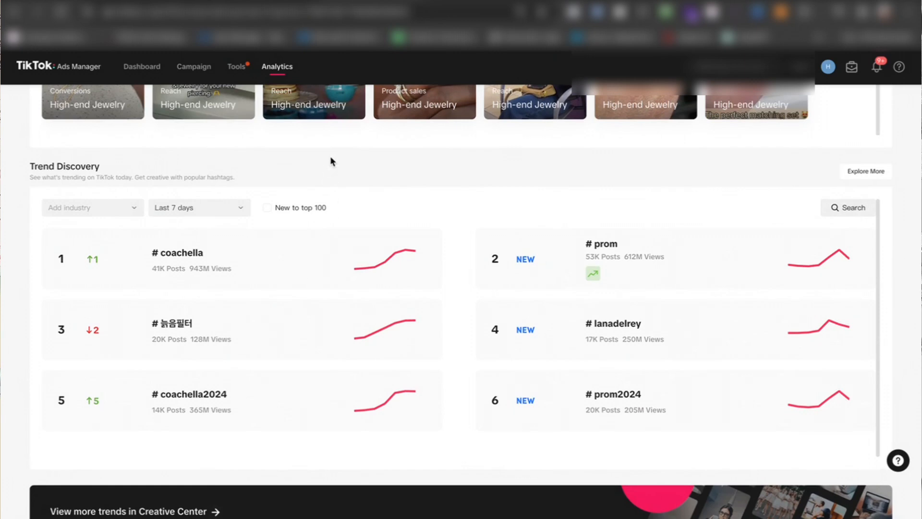
scroll(330, 156, up, 3)
scroll(332, 163, up, 2)
scroll(332, 162, down, 1)
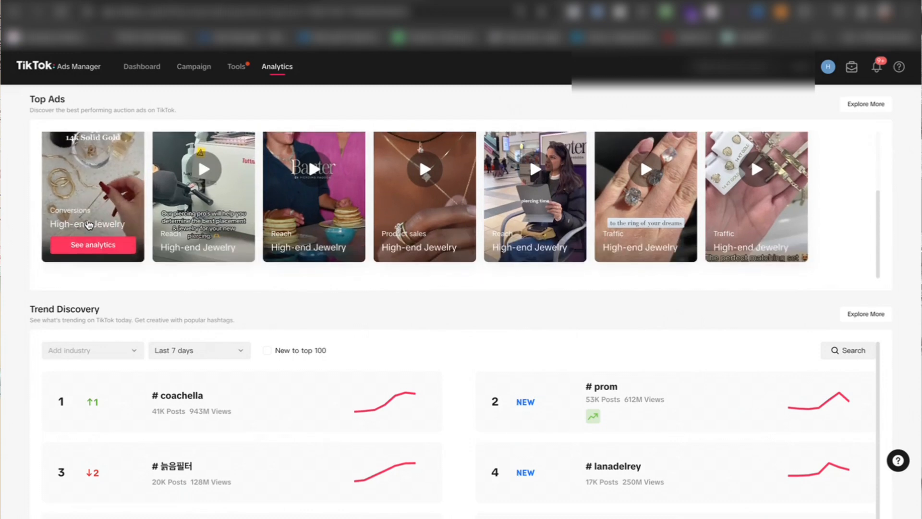
Step: Open the analytics of the "POV: You upgrade to all 14k Solid Gold" ad and review its performance and CTR graph
click(87, 249)
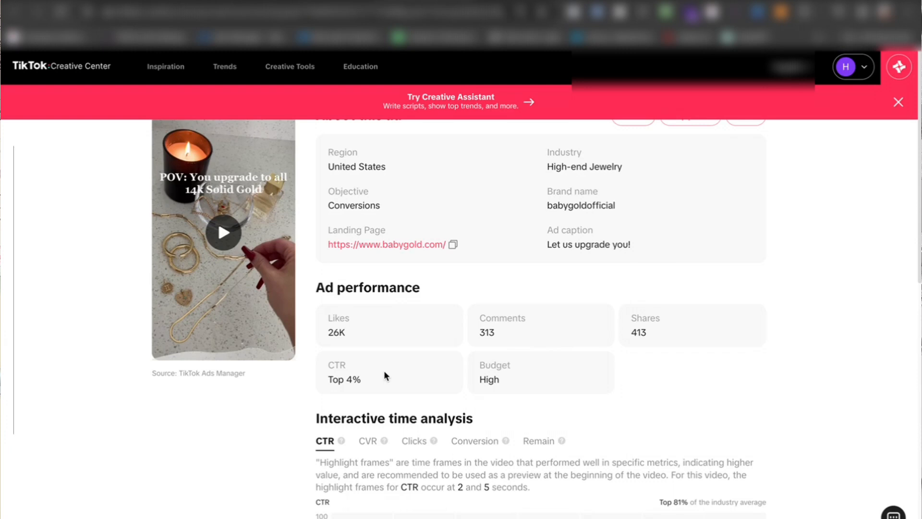
scroll(368, 358, down, 5)
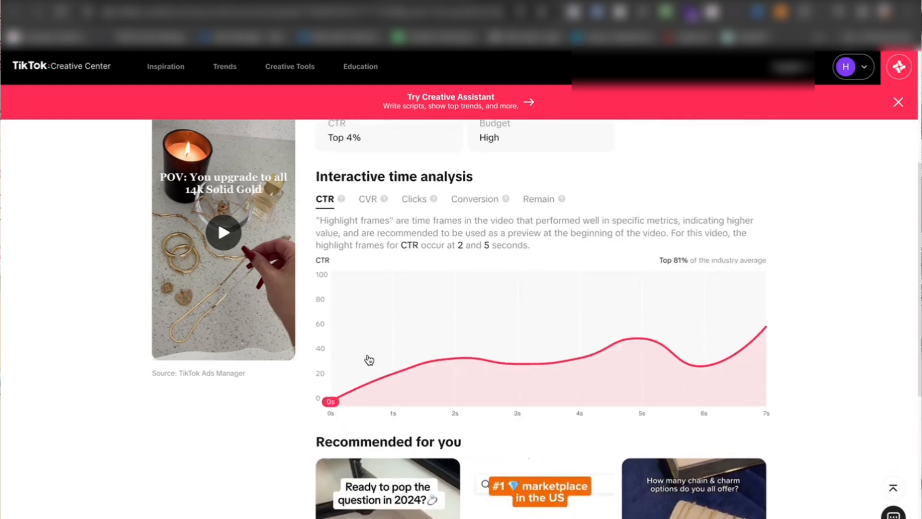
scroll(368, 360, up, 2)
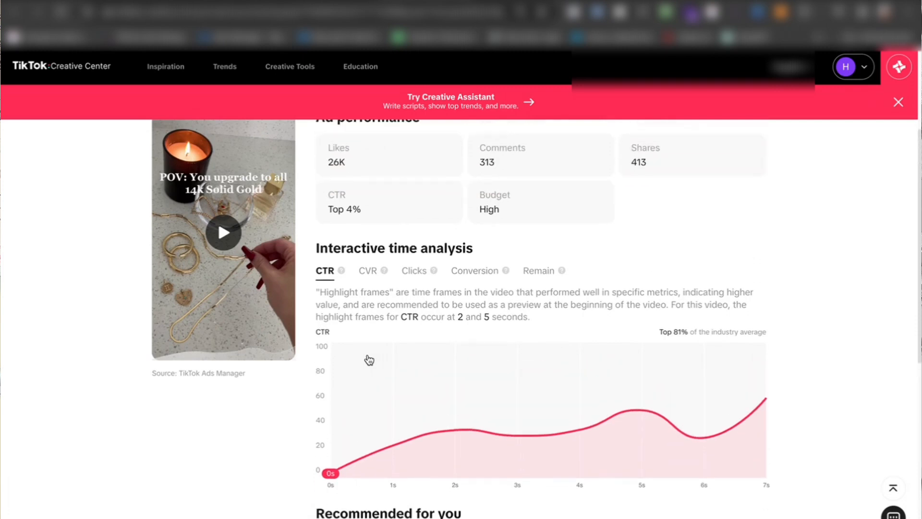
Step: Show the Conversion graph in the interactive time analysis and look over the recommended ads and ad details
click(473, 273)
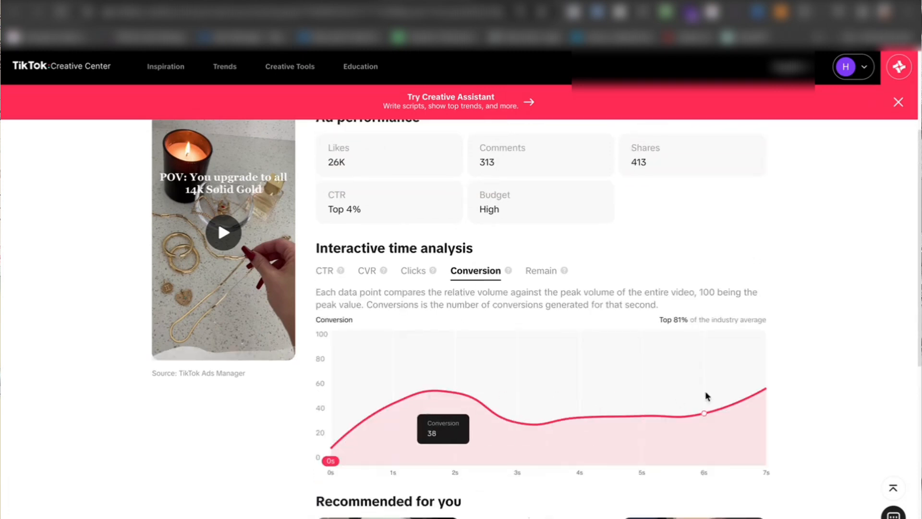
scroll(820, 360, down, 5)
scroll(821, 365, up, 1)
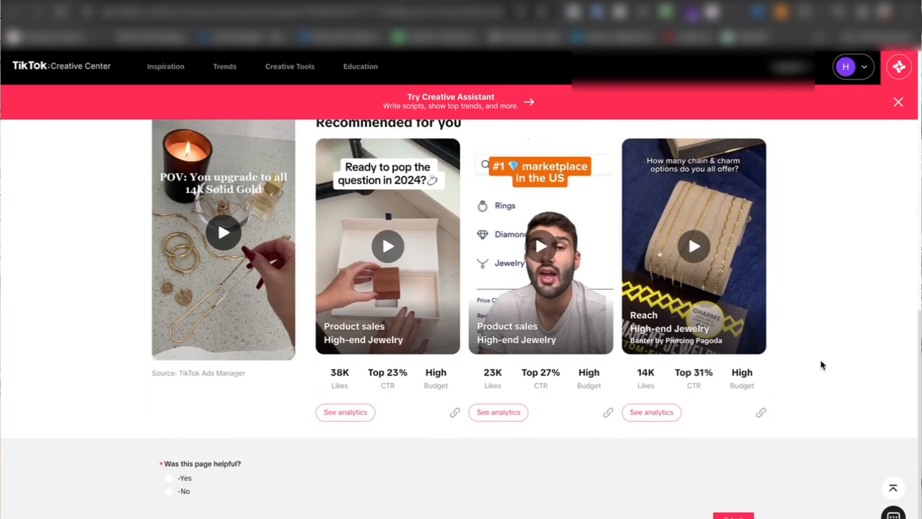
scroll(820, 365, up, 1)
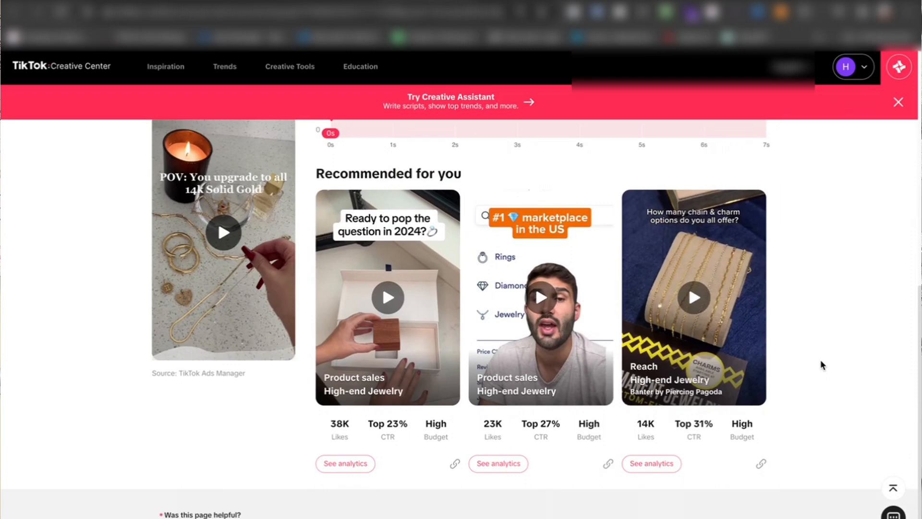
scroll(821, 365, up, 8)
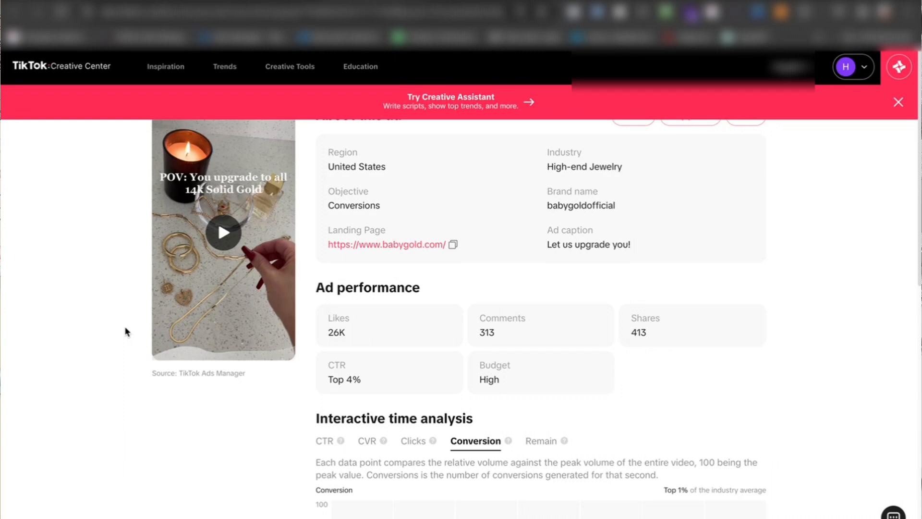
Step: Switch from the ad's analytics to another browser page
click(788, 1)
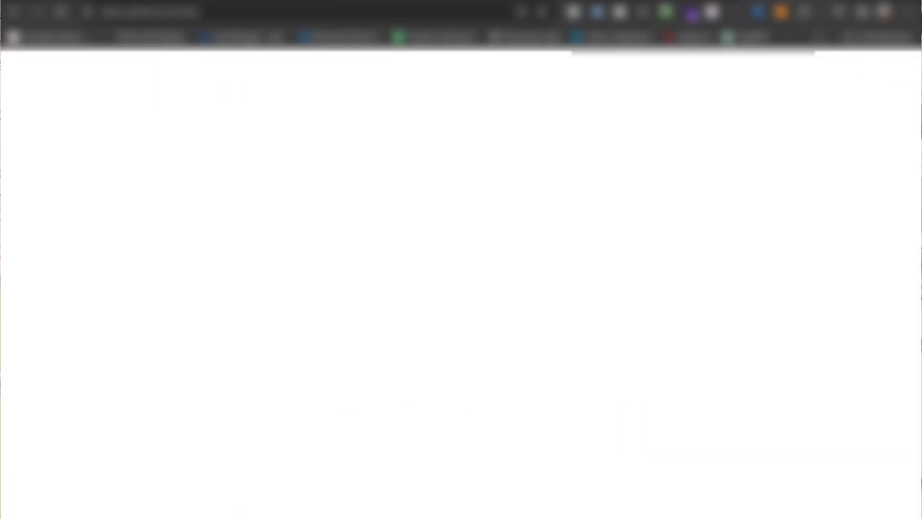